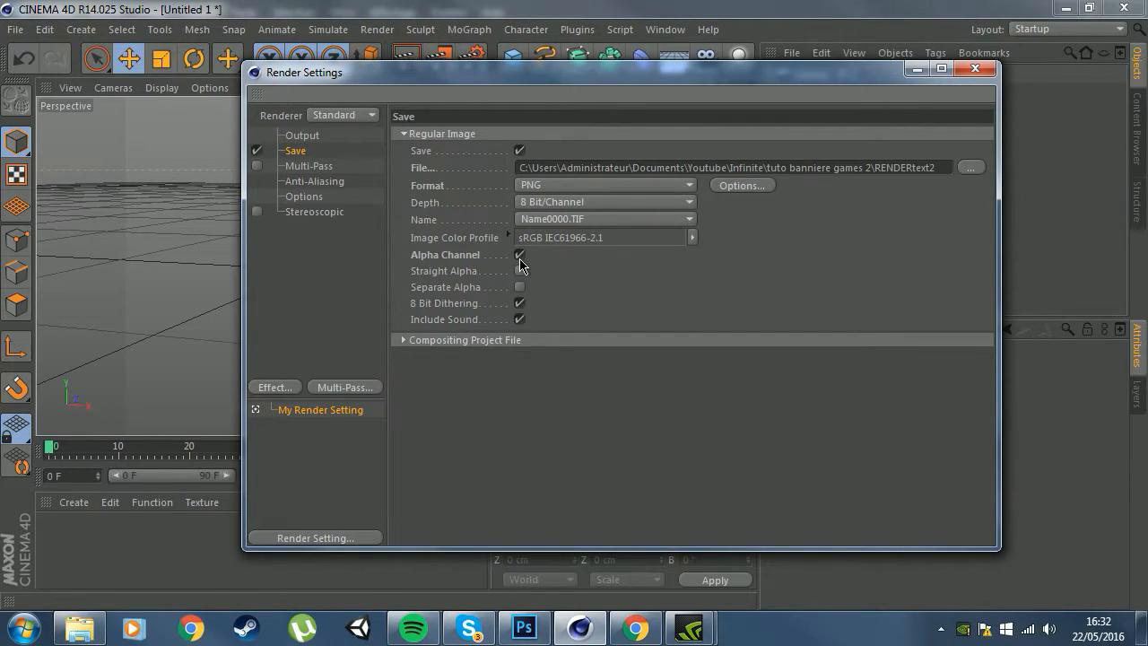
Review the available file formats for the saved render, keep PNG, and close the render settings.
{"action": "left_click", "coordinate": [611, 186]}
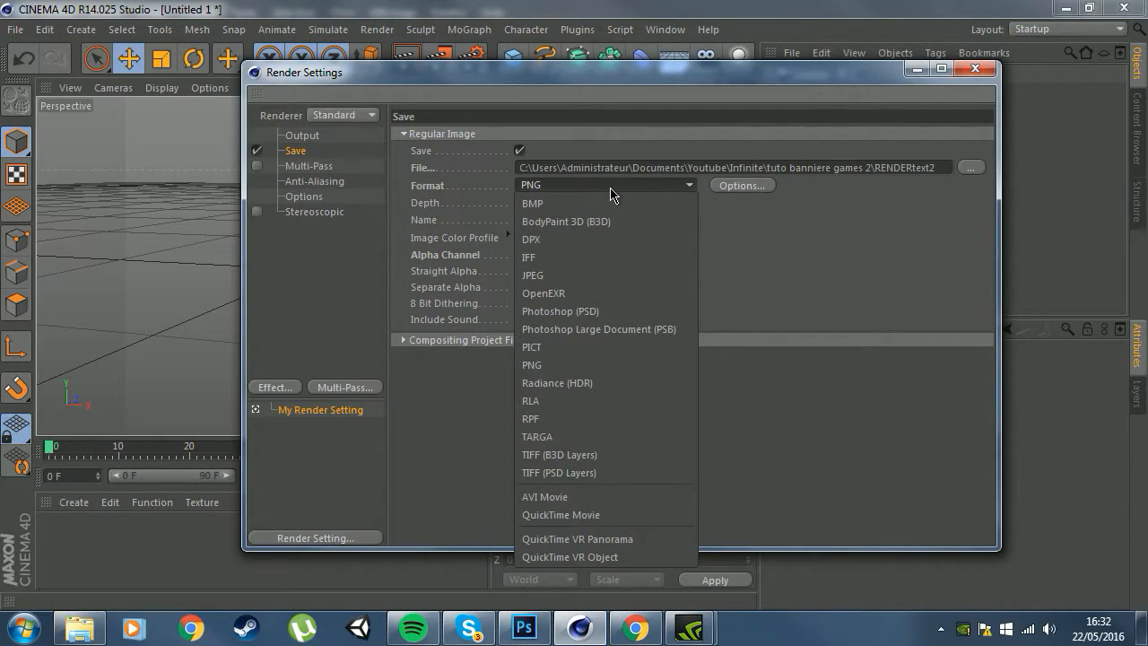
{"action": "left_click", "coordinate": [718, 208]}
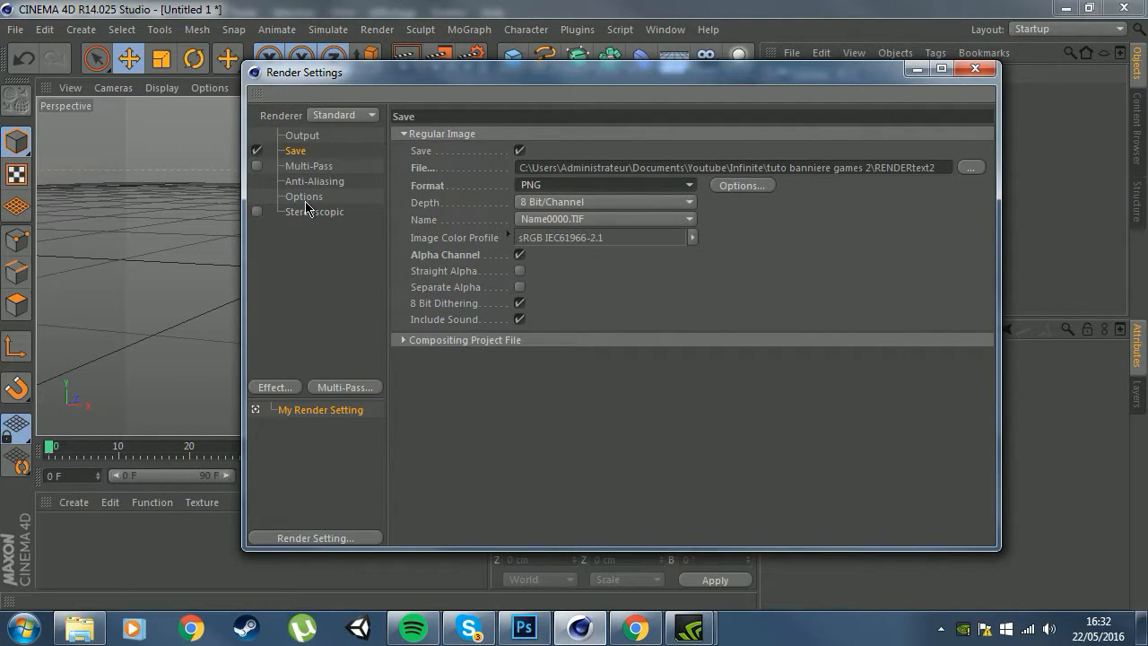
{"action": "left_click", "coordinate": [987, 69]}
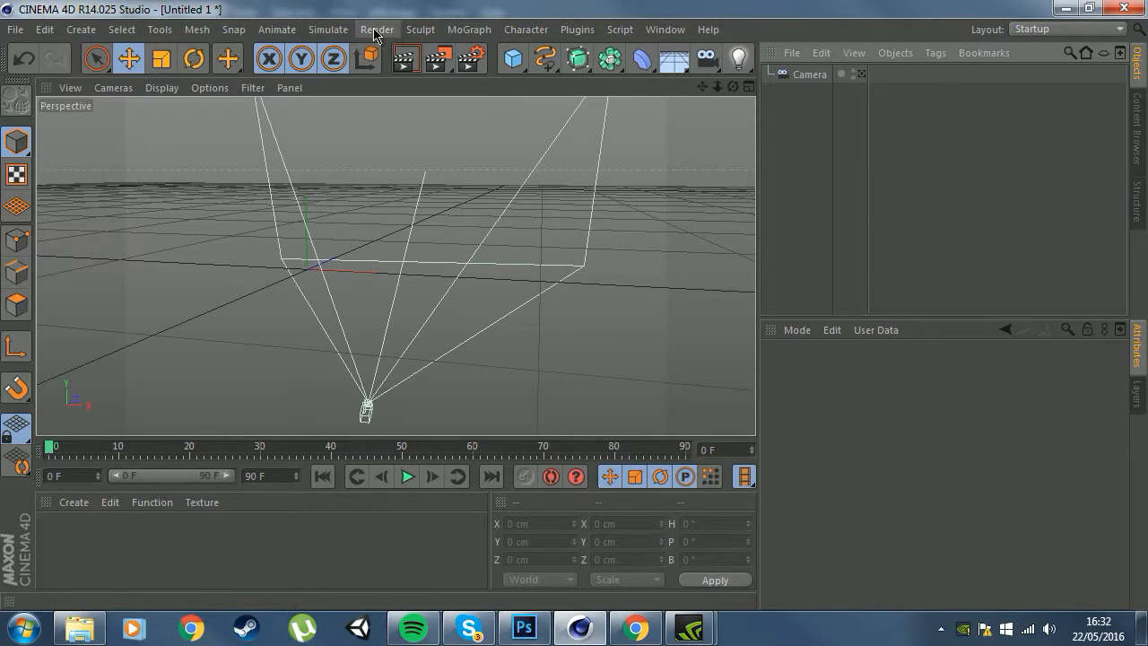
Add a MoText object and, looking through the scene camera, move it along X to about 287 cm.
{"action": "left_click", "coordinate": [477, 33]}
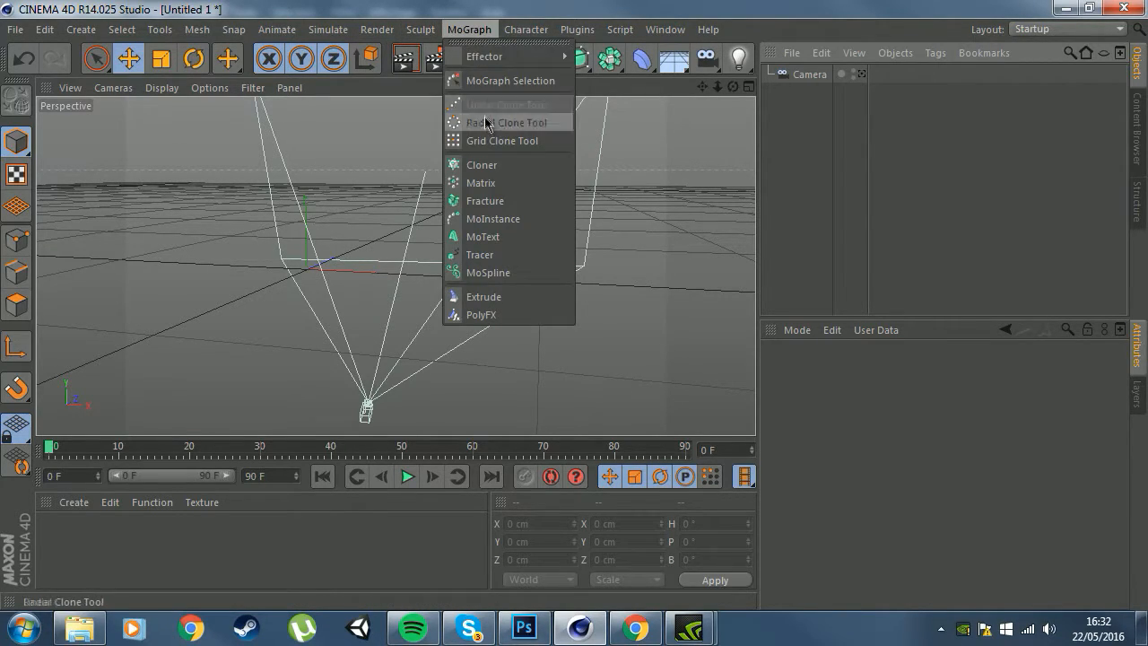
{"action": "left_click", "coordinate": [495, 241]}
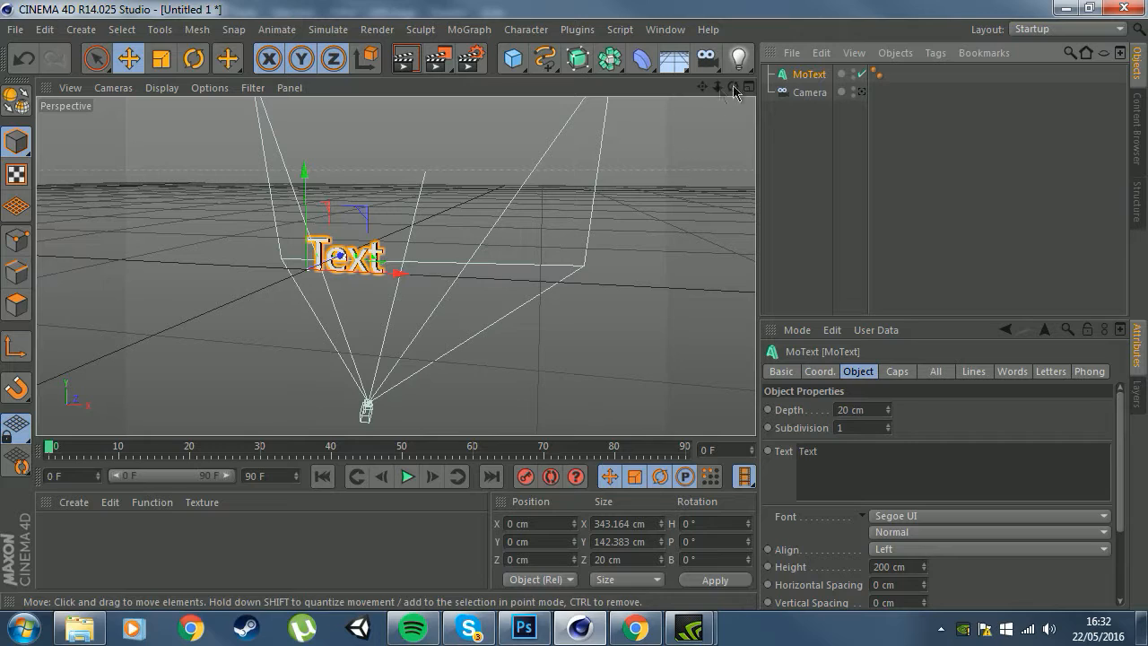
{"action": "left_click_drag", "start_coordinate": [718, 88], "coordinate": [736, 87]}
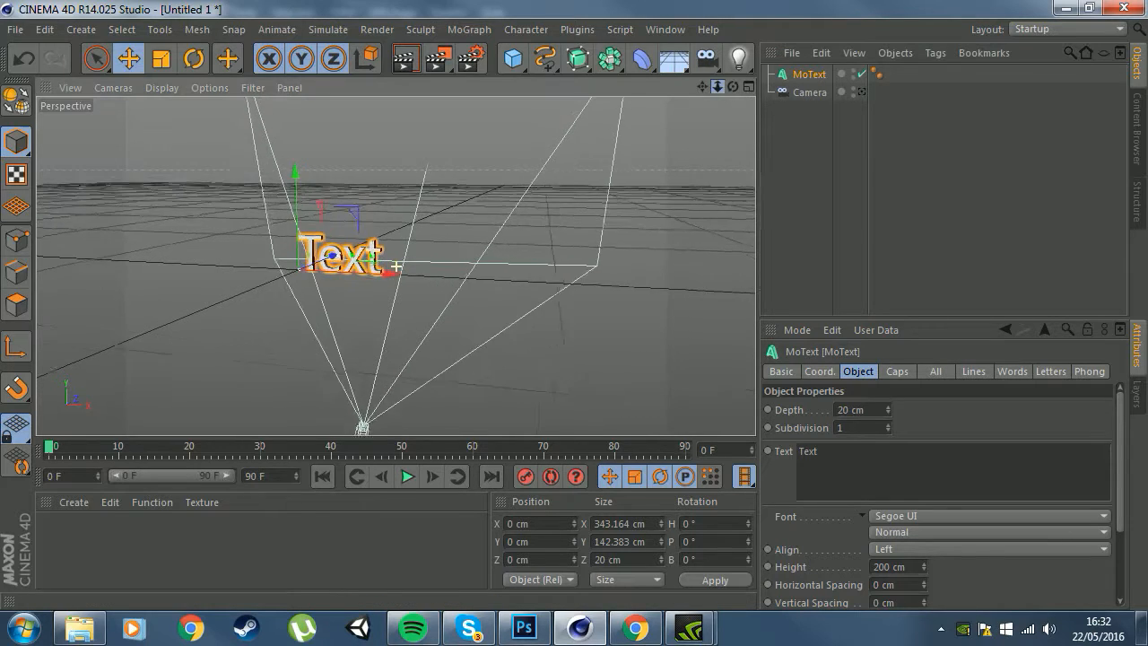
{"action": "left_click", "coordinate": [863, 91]}
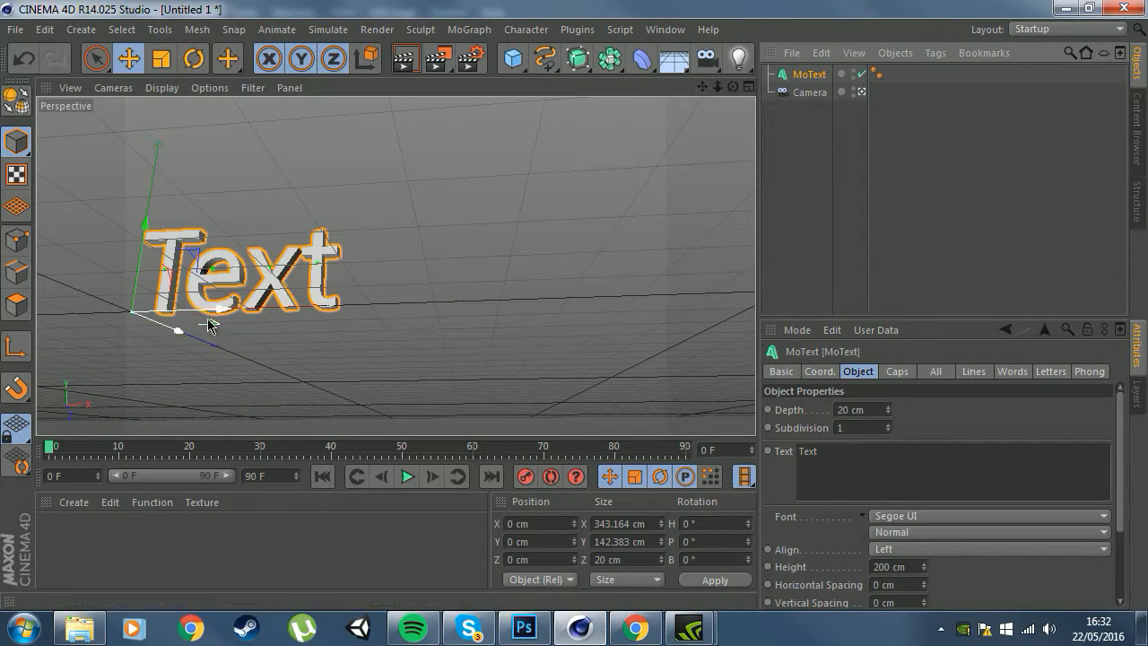
{"action": "left_click_drag", "start_coordinate": [215, 312], "coordinate": [393, 331]}
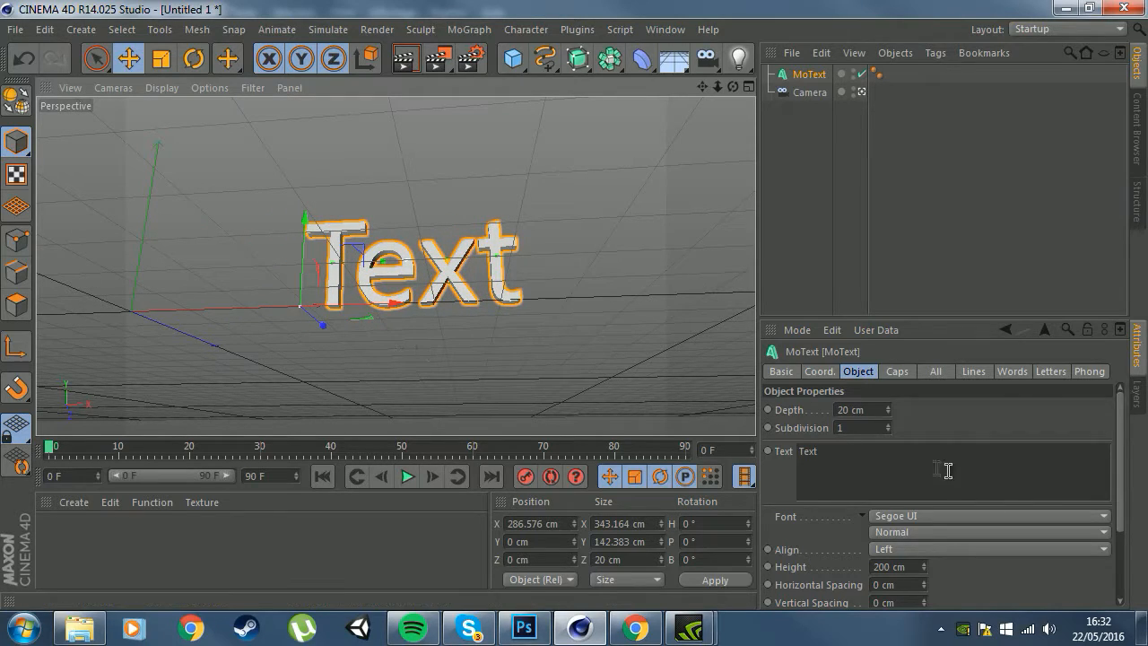
Replace the MoText object's default text with "INFINITE".
{"action": "left_click", "coordinate": [810, 456]}
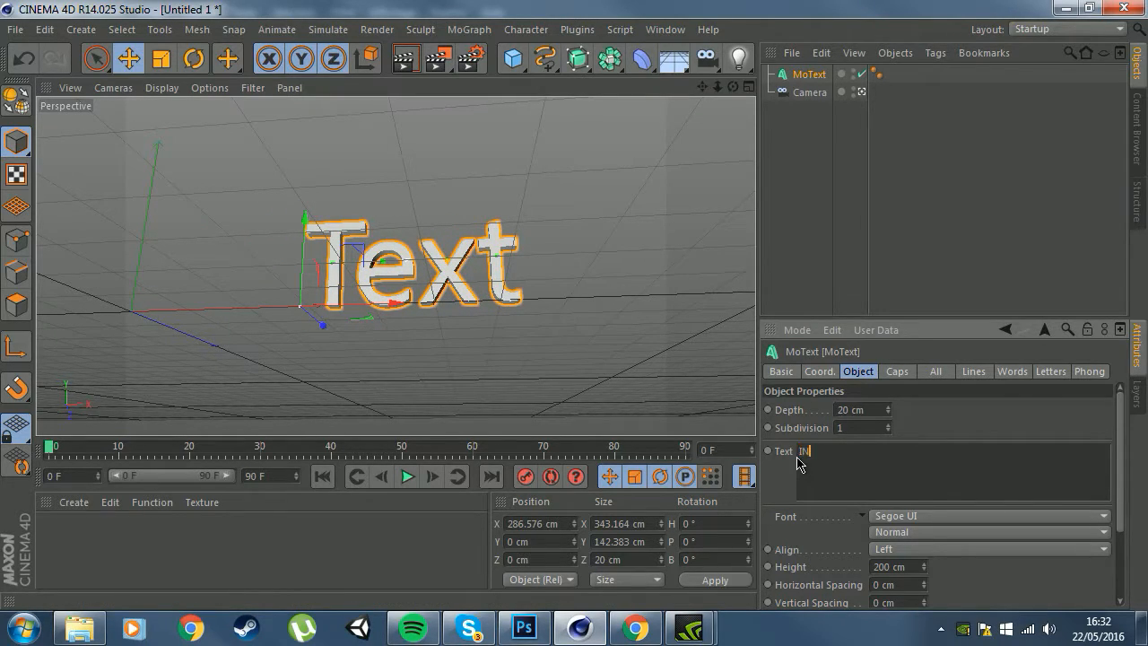
{"action": "type", "text": "INFINITE"}
{"action": "left_click", "coordinate": [977, 411]}
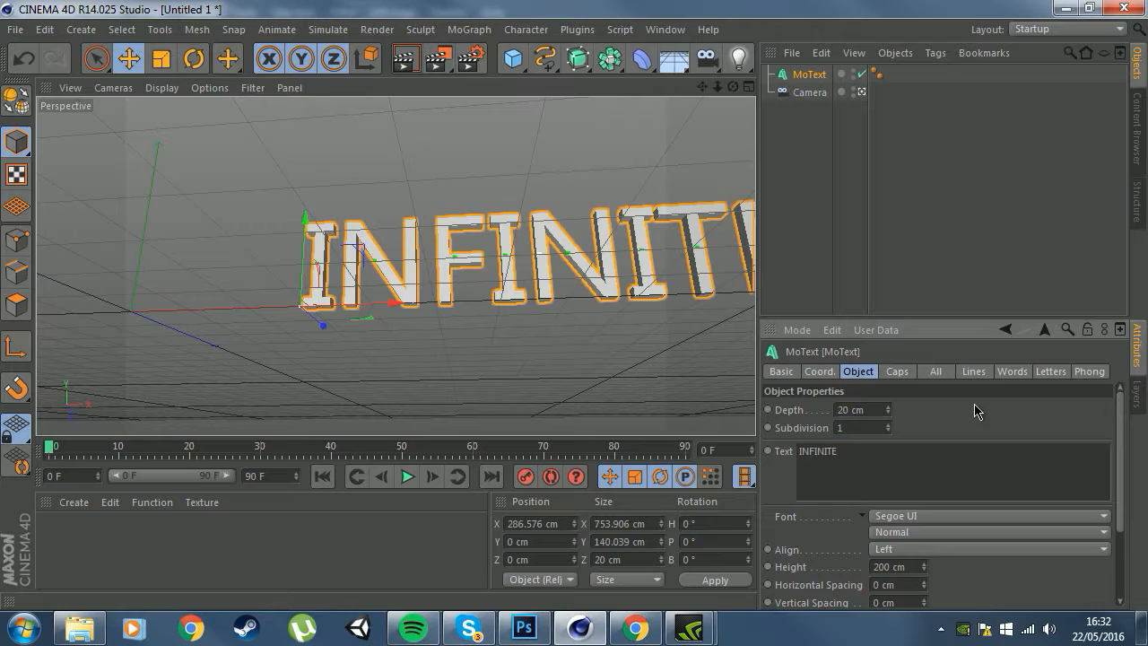
Change the text's font to Gotham Bold and move the text along X to about -6 cm.
{"action": "left_click", "coordinate": [934, 520]}
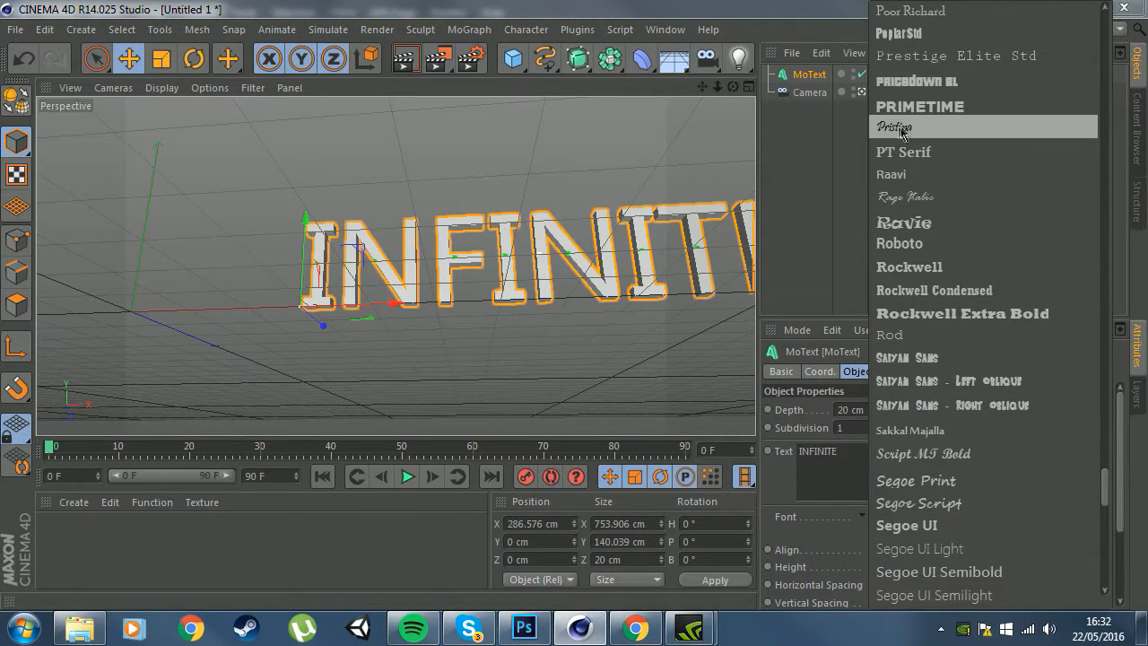
{"action": "scroll", "coordinate": [929, 244], "scroll_direction": "up", "scroll_amount": 5}
{"action": "scroll", "coordinate": [929, 244], "scroll_direction": "up", "scroll_amount": 15}
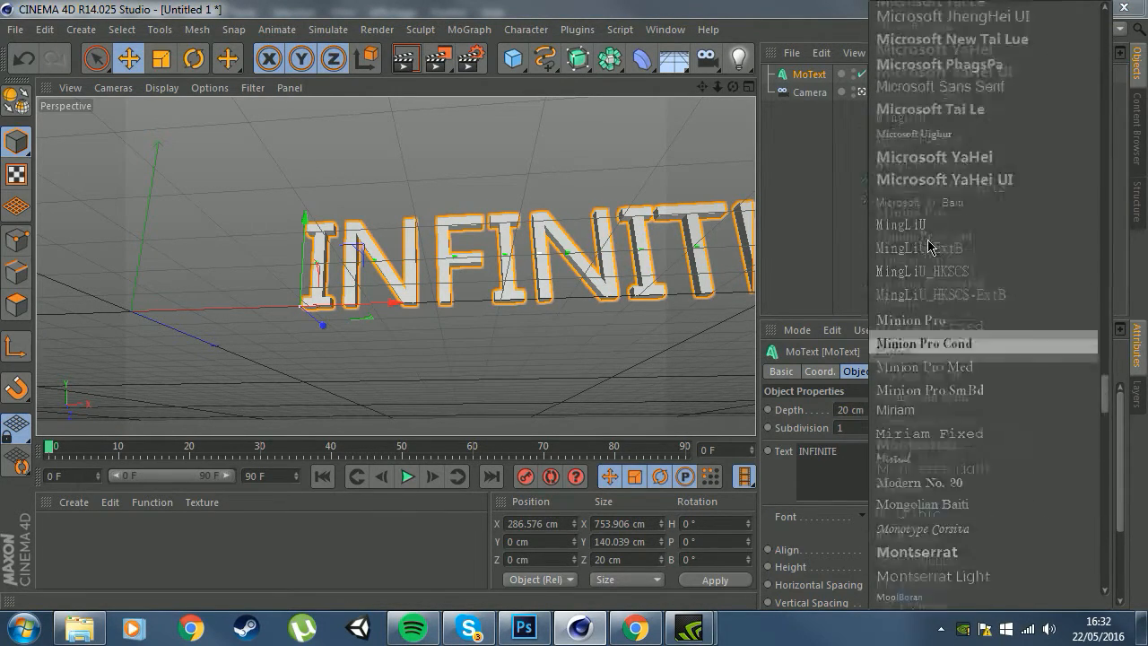
{"action": "scroll", "coordinate": [929, 245], "scroll_direction": "up", "scroll_amount": 10}
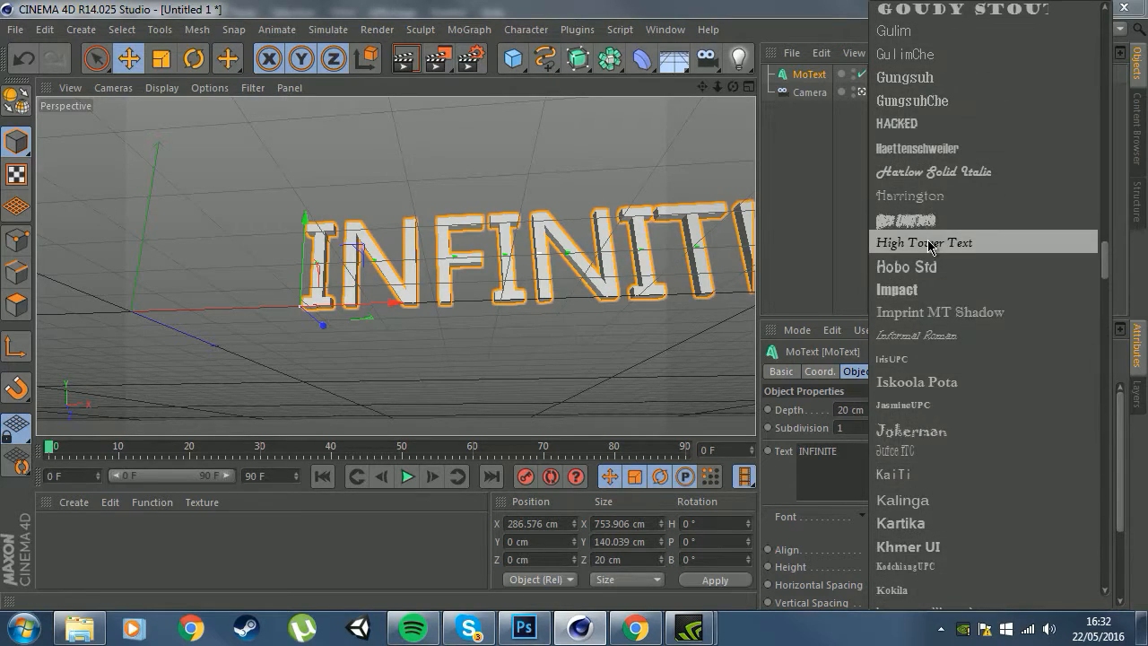
{"action": "left_click", "coordinate": [924, 70]}
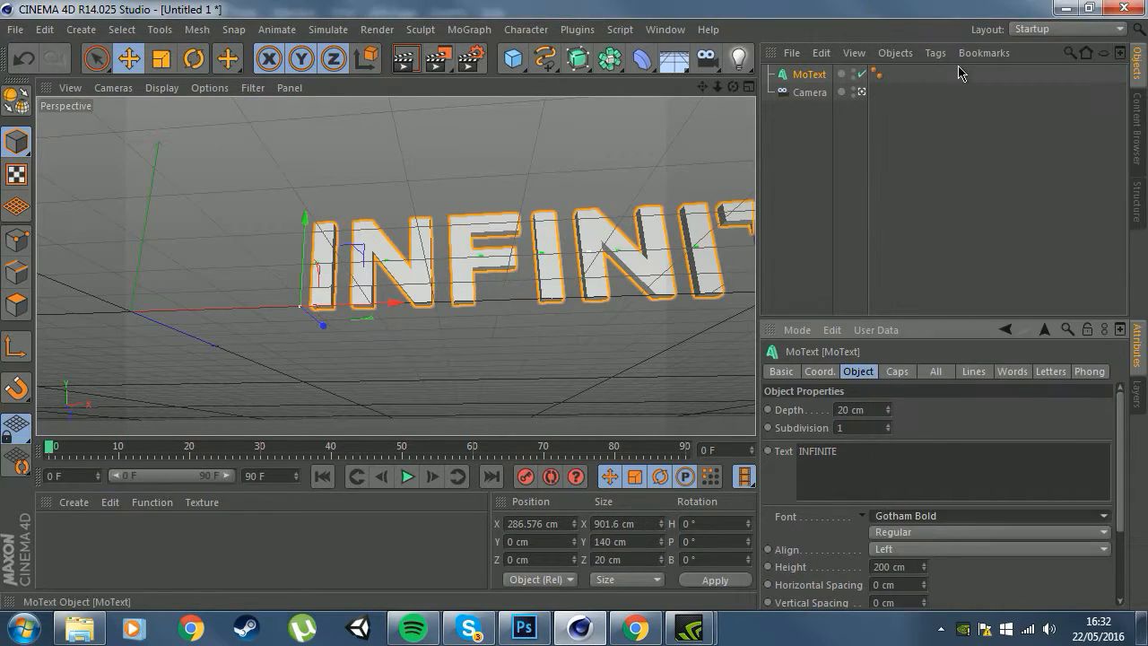
{"action": "left_click_drag", "start_coordinate": [396, 311], "coordinate": [192, 323]}
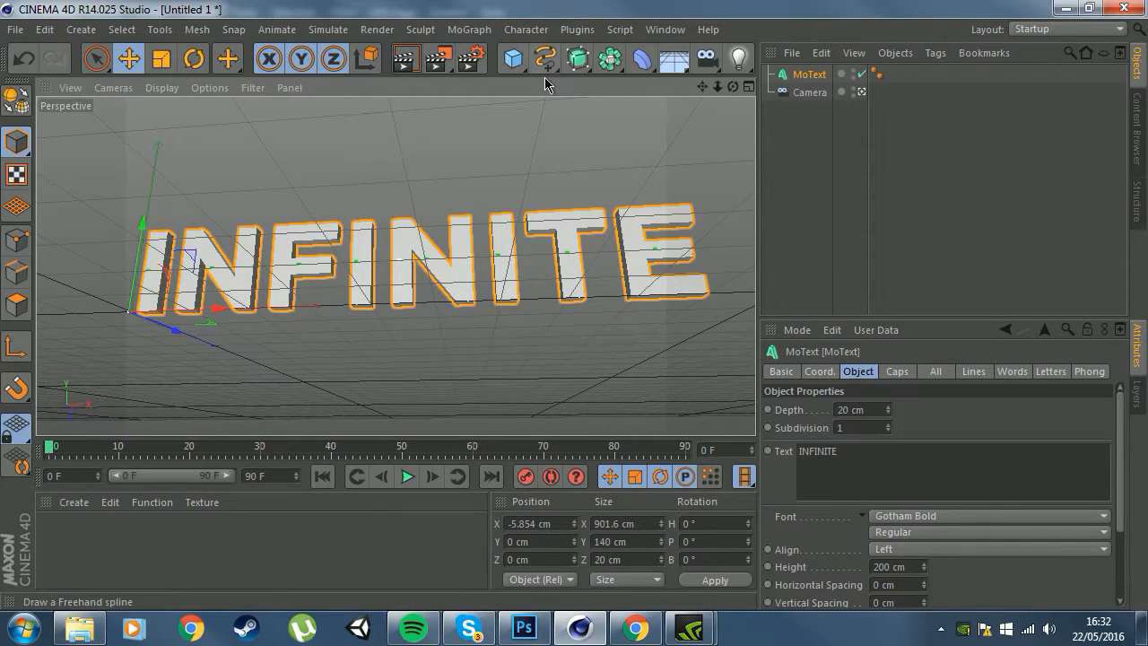
Add a Wrap deformer centred on the text at X about 471 cm and nest it under the MoText object.
{"action": "left_click", "coordinate": [643, 60]}
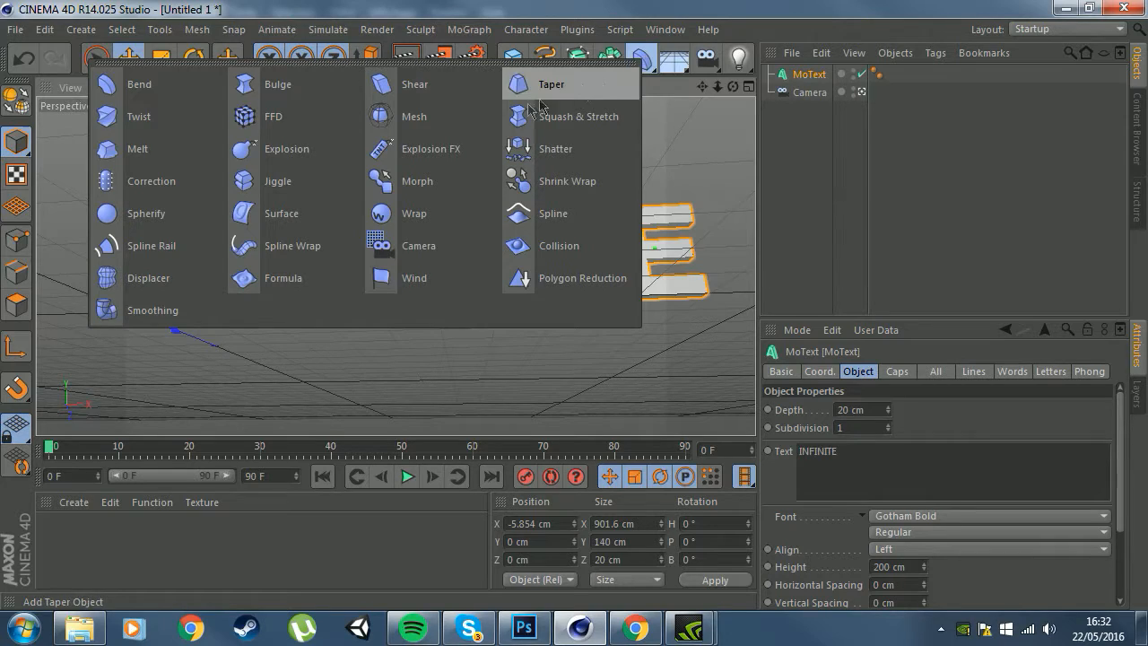
{"action": "left_click", "coordinate": [422, 215]}
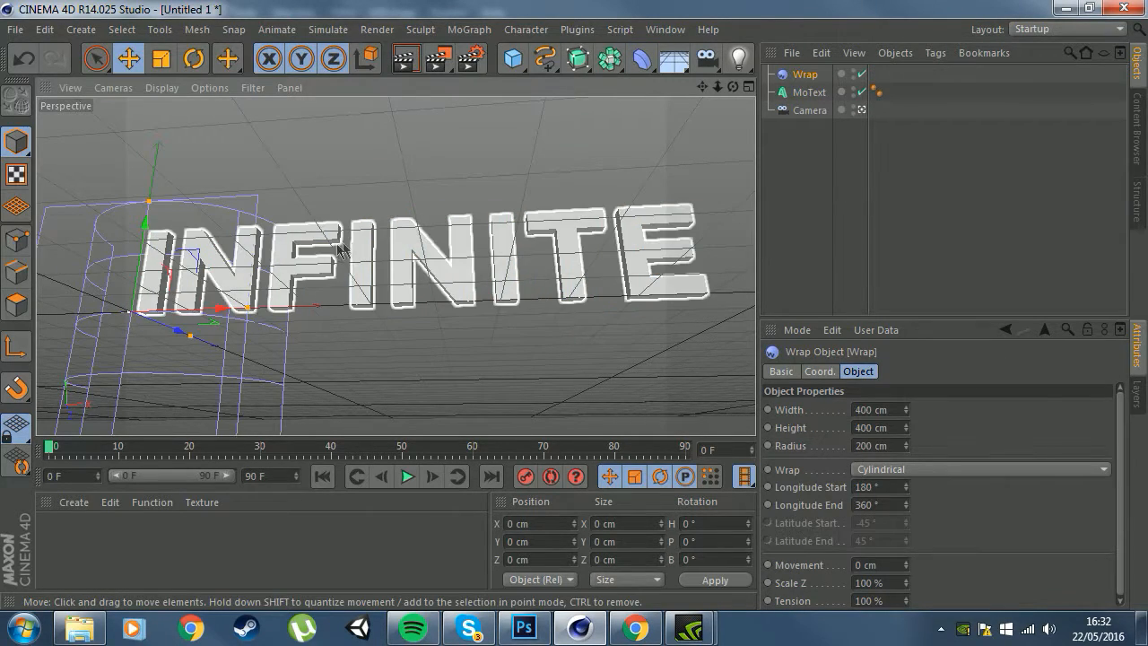
{"action": "left_click_drag", "start_coordinate": [218, 315], "coordinate": [507, 339]}
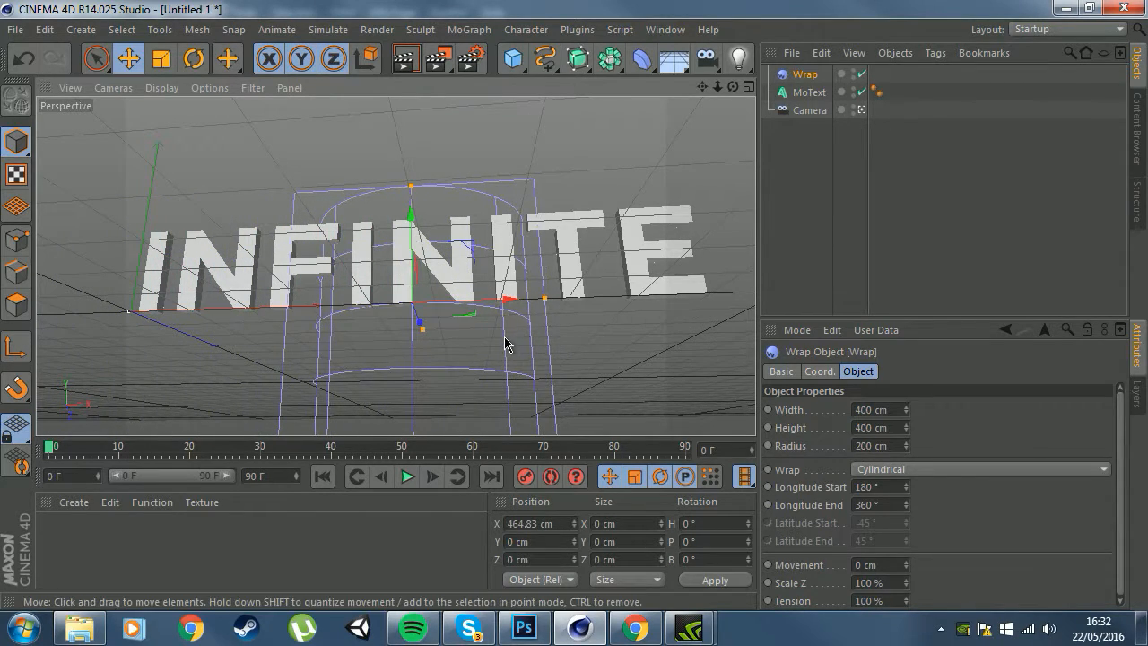
{"action": "mouse_move", "coordinate": [812, 77]}
{"action": "left_mouse_down"}
{"action": "mouse_move", "coordinate": [818, 108]}
{"action": "mouse_move", "coordinate": [812, 93]}
{"action": "left_mouse_up"}
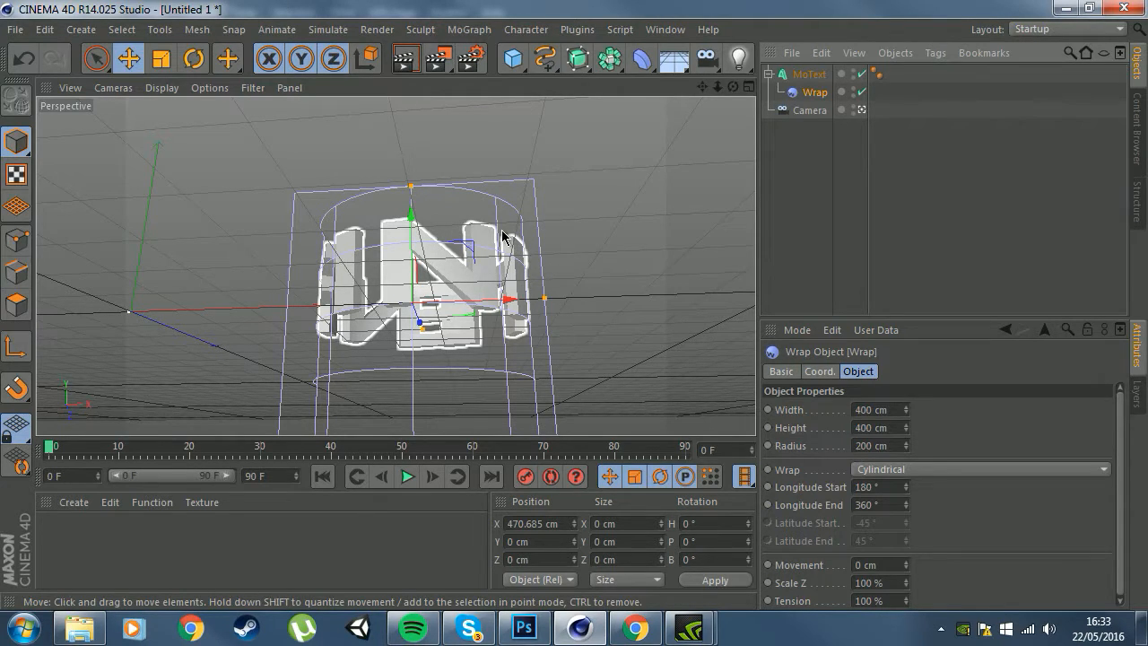
Enlarge the Wrap deformer to about 2101 cm wide and 1311 cm high, with a radius of about 655 cm.
{"action": "left_click", "coordinate": [862, 111]}
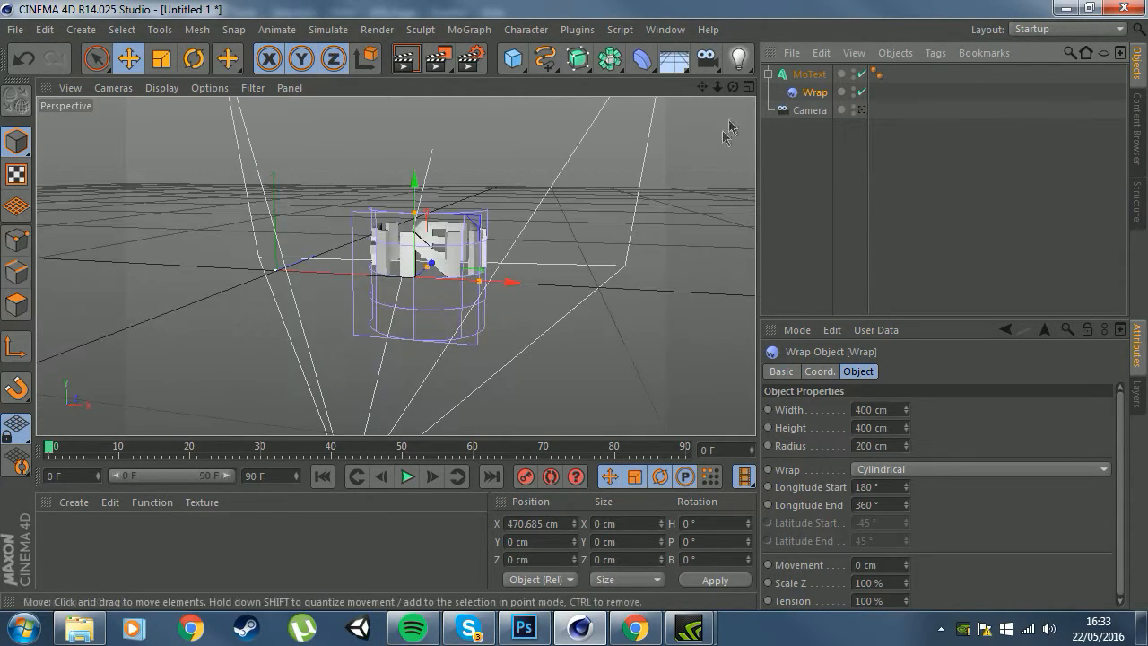
{"action": "left_click_drag", "start_coordinate": [718, 88], "coordinate": [752, 87]}
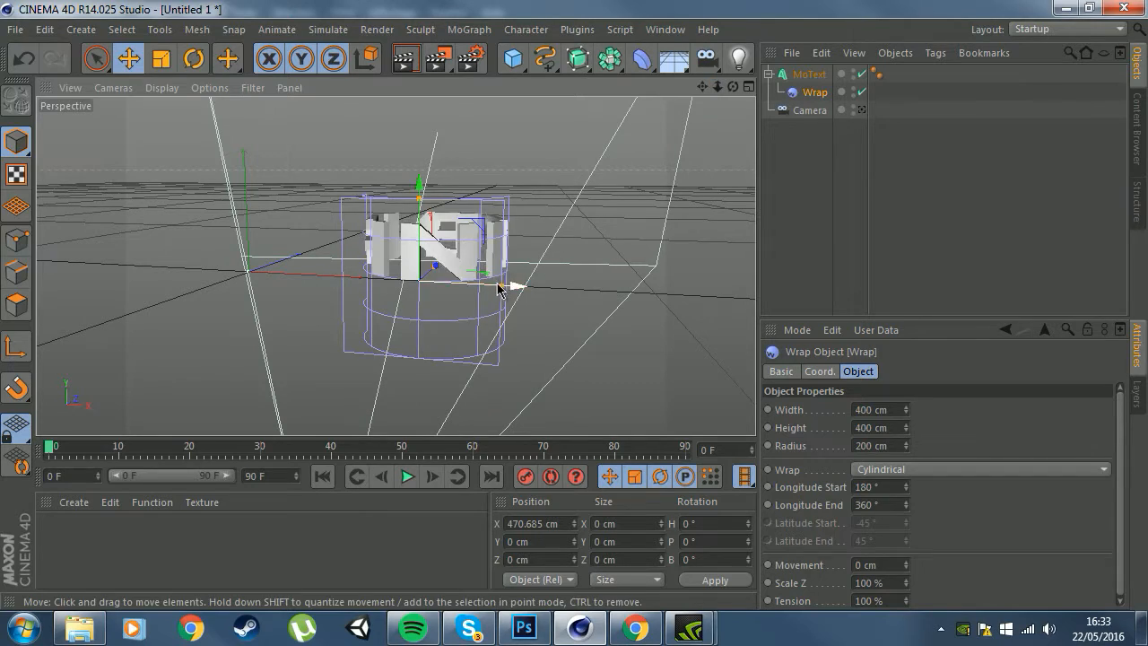
{"action": "left_click", "coordinate": [161, 59]}
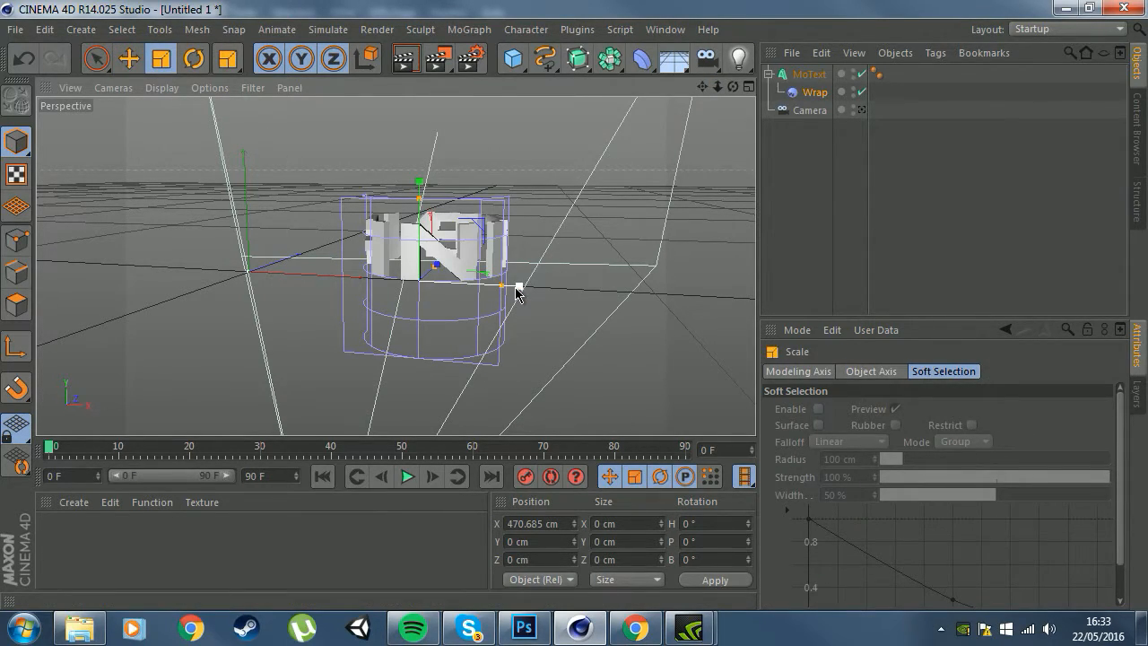
{"action": "left_click_drag", "start_coordinate": [518, 293], "coordinate": [715, 297]}
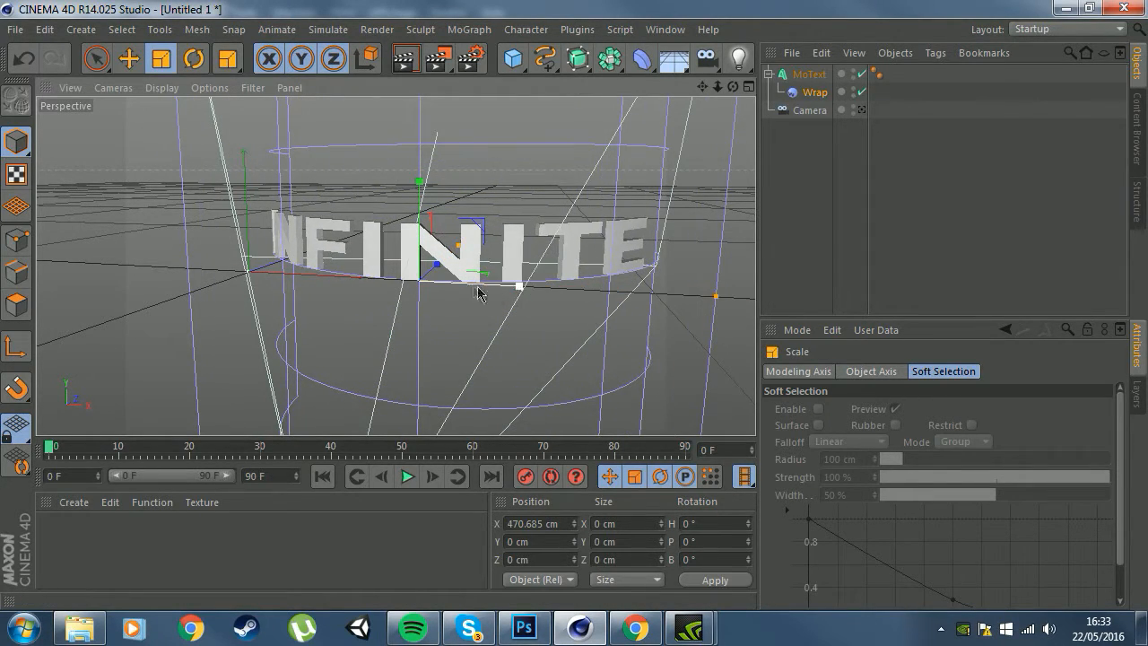
{"action": "left_click", "coordinate": [815, 92]}
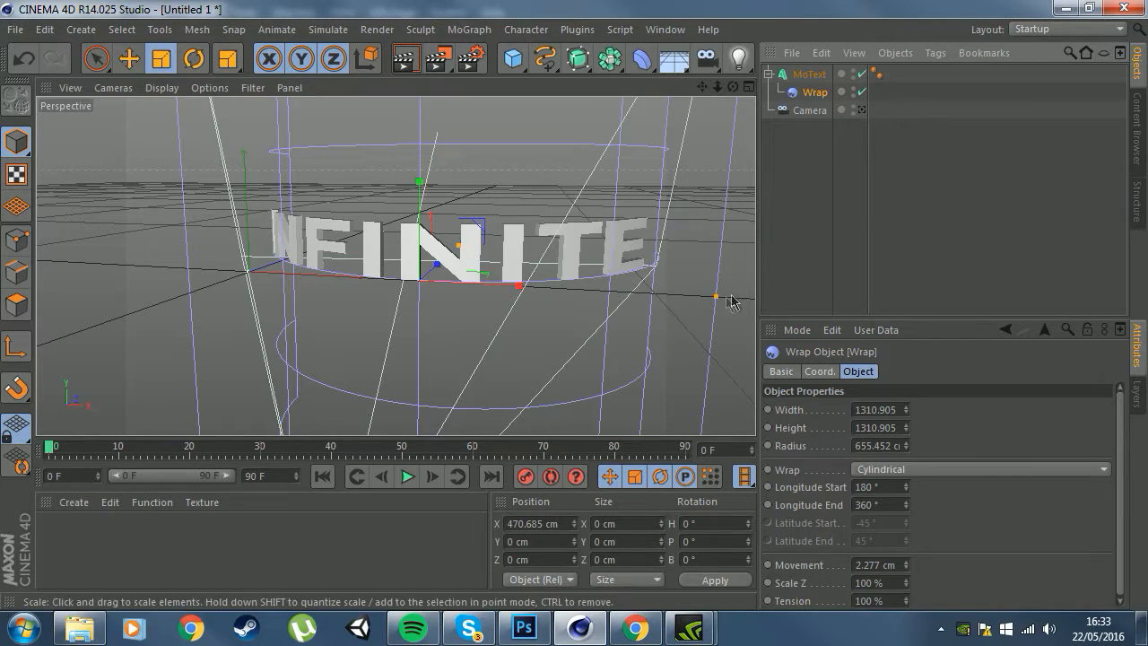
{"action": "left_click_drag", "start_coordinate": [718, 303], "coordinate": [762, 345]}
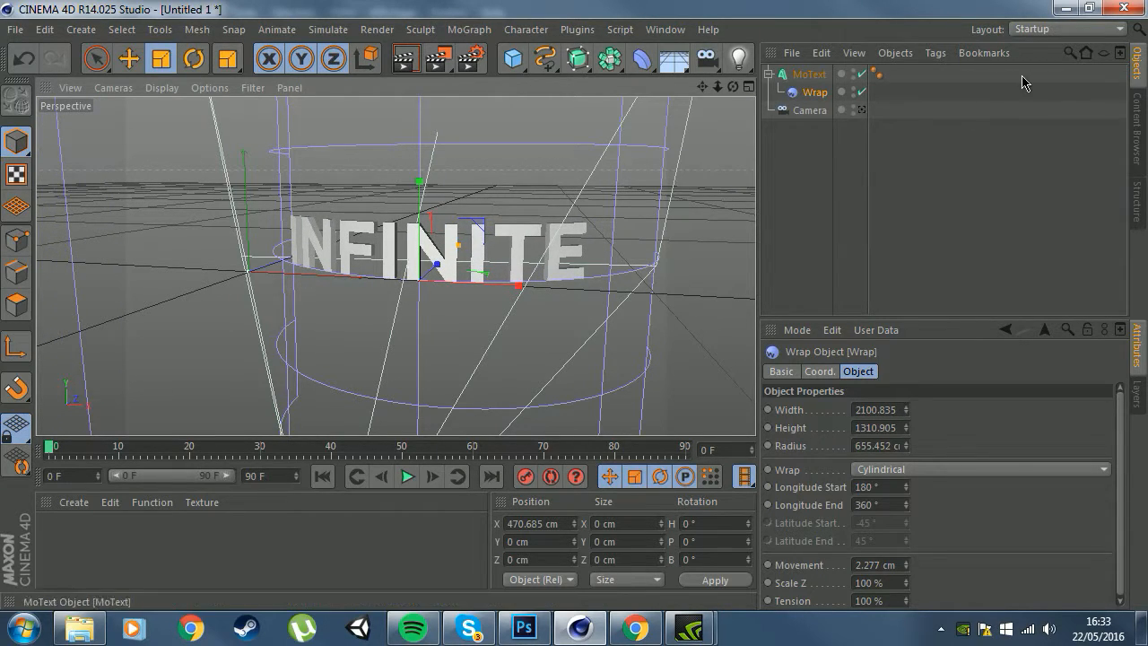
Return to the scene camera's view and set the MoText depth to 70 cm.
{"action": "left_click", "coordinate": [862, 111]}
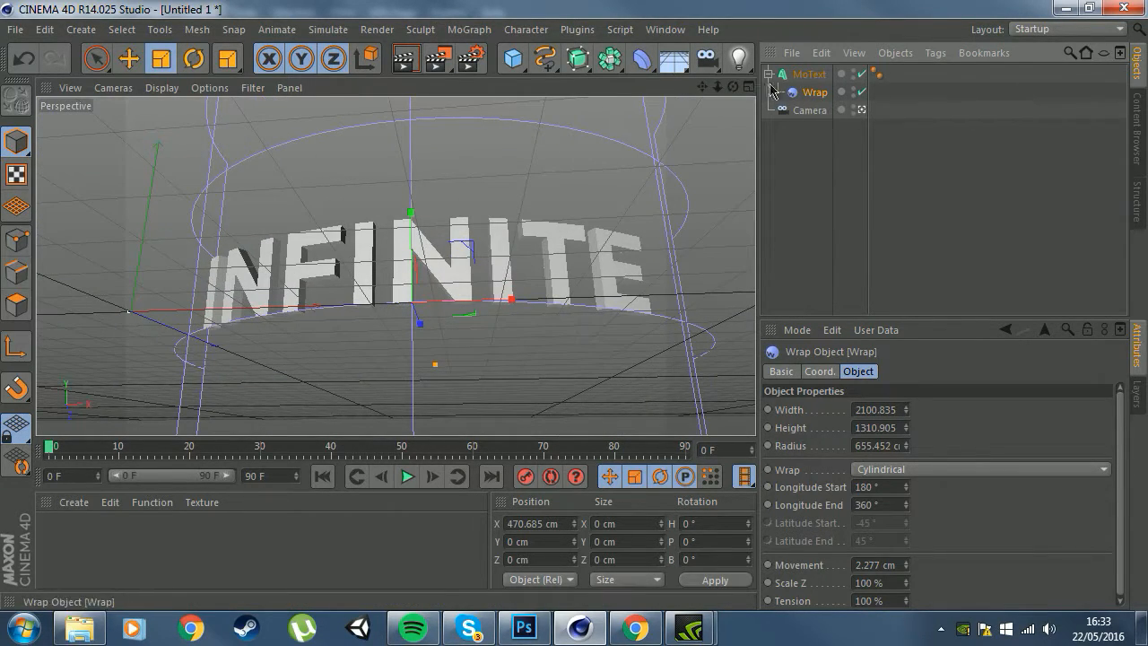
{"action": "left_click_drag", "start_coordinate": [733, 87], "coordinate": [708, 94]}
{"action": "left_click", "coordinate": [809, 73]}
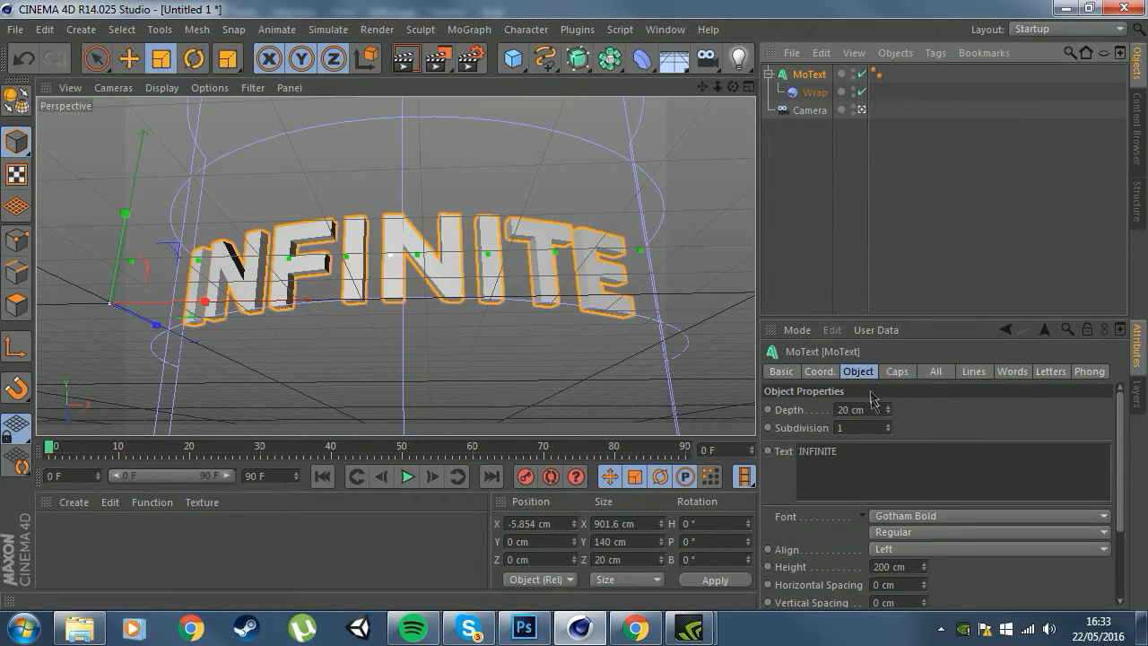
{"action": "left_click", "coordinate": [834, 409]}
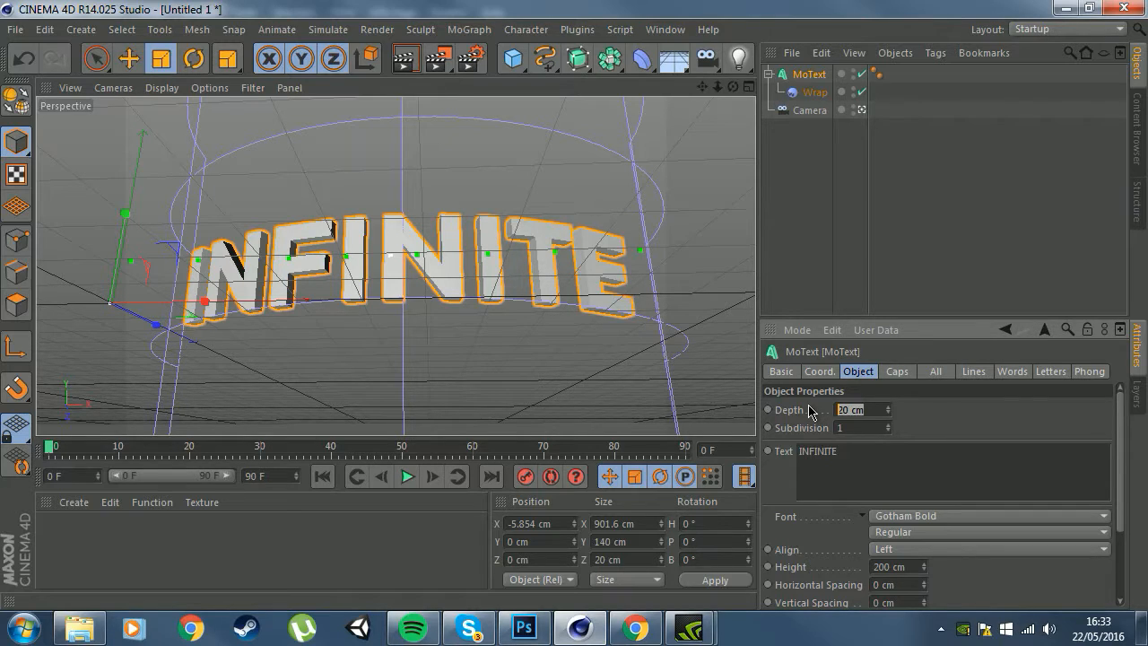
{"action": "key", "text": "Return"}
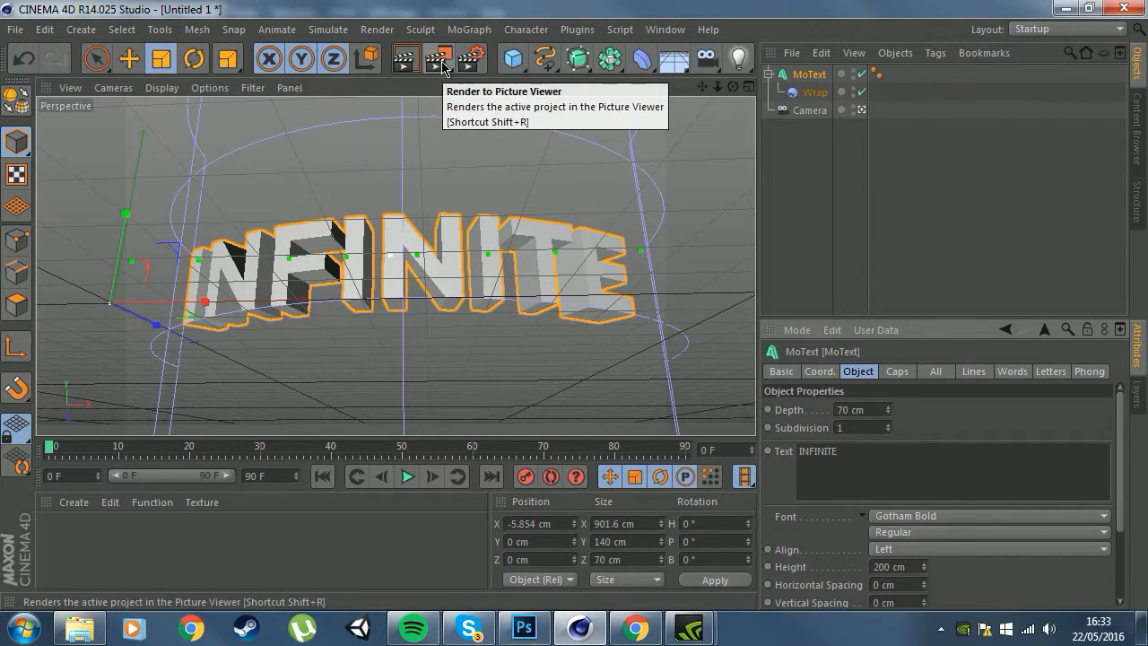
Check the render's save settings, and set the MoText depth to 0 cm.
{"action": "left_click", "coordinate": [471, 58]}
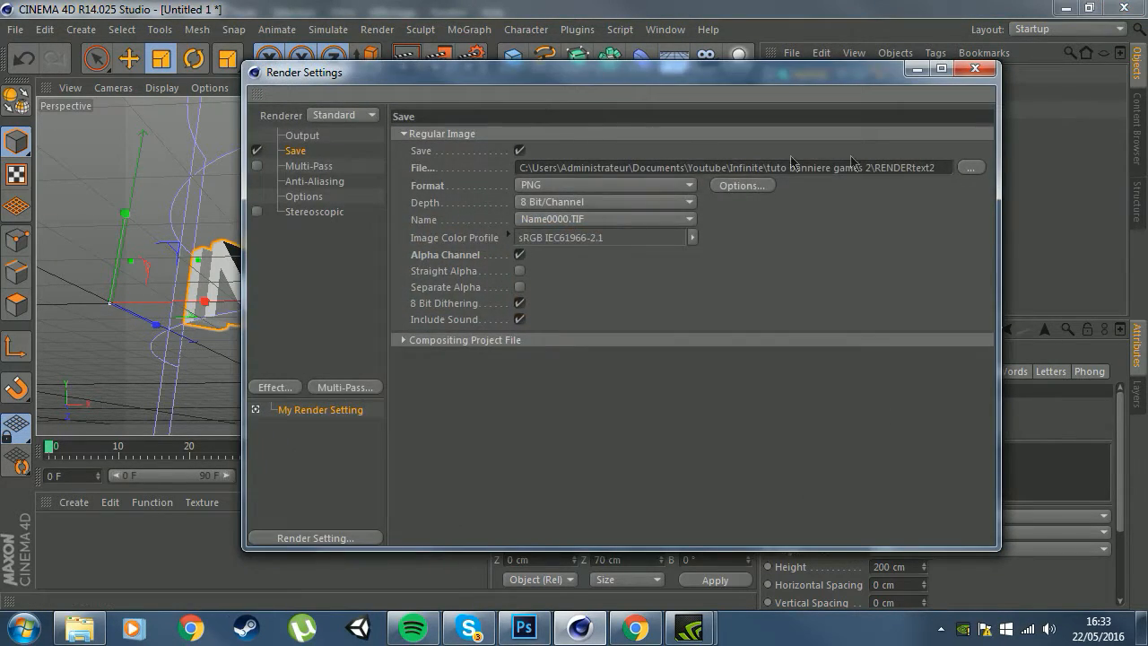
{"action": "left_click", "coordinate": [987, 70]}
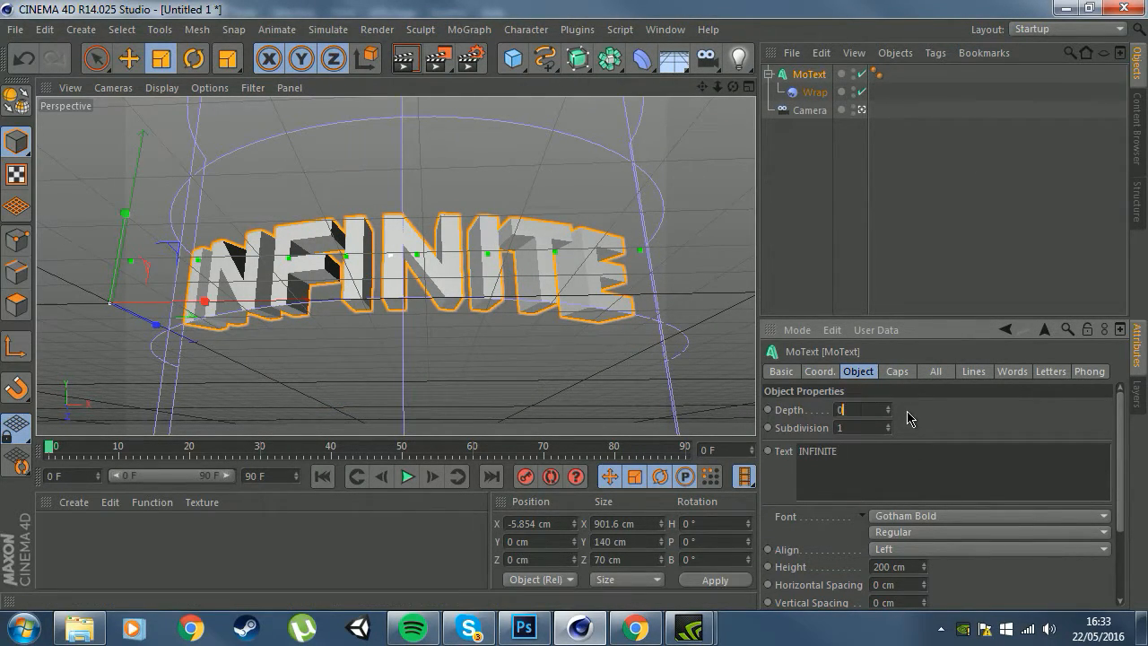
{"action": "type", "text": "0"}
{"action": "key", "text": "Return"}
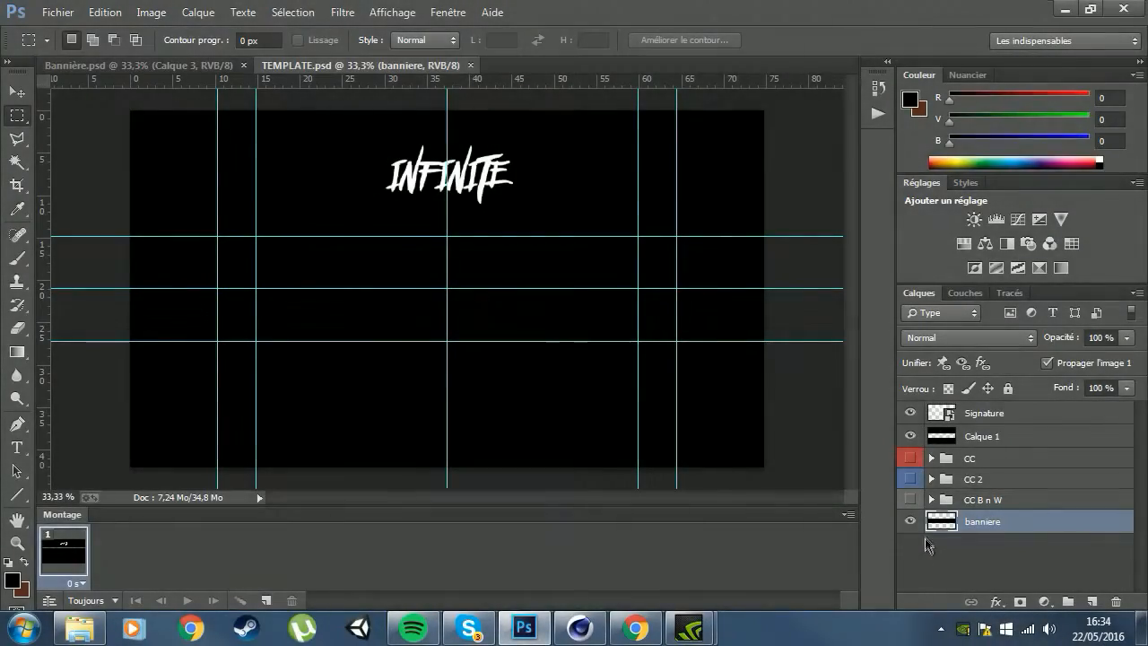
In the TEMPLATE.psd document in Photoshop, choose the Brush tool and set the foreground colour to white (ffffff).
{"action": "left_click", "coordinate": [17, 262]}
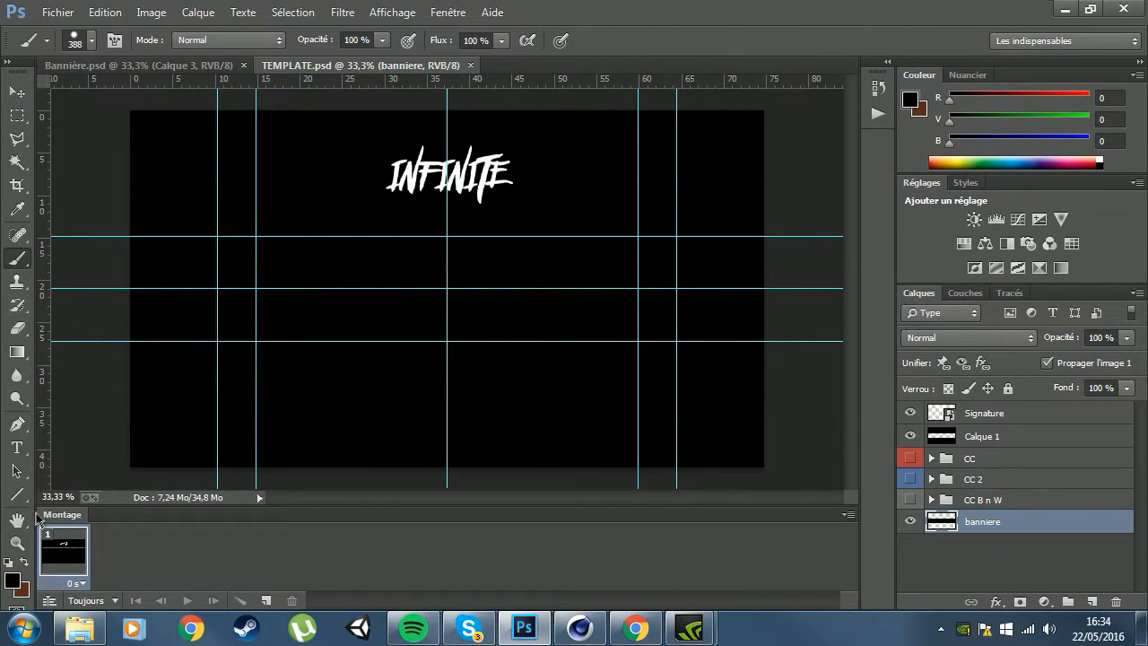
{"action": "left_click", "coordinate": [17, 584]}
{"action": "type", "text": "ffffff"}
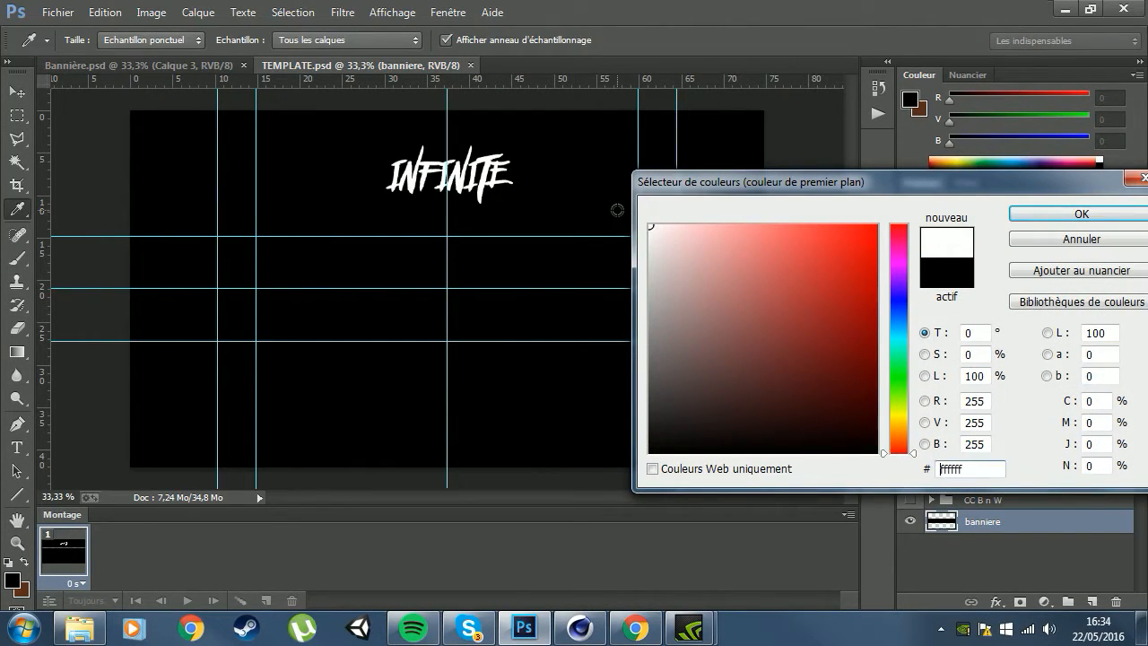
{"action": "key", "text": "Return"}
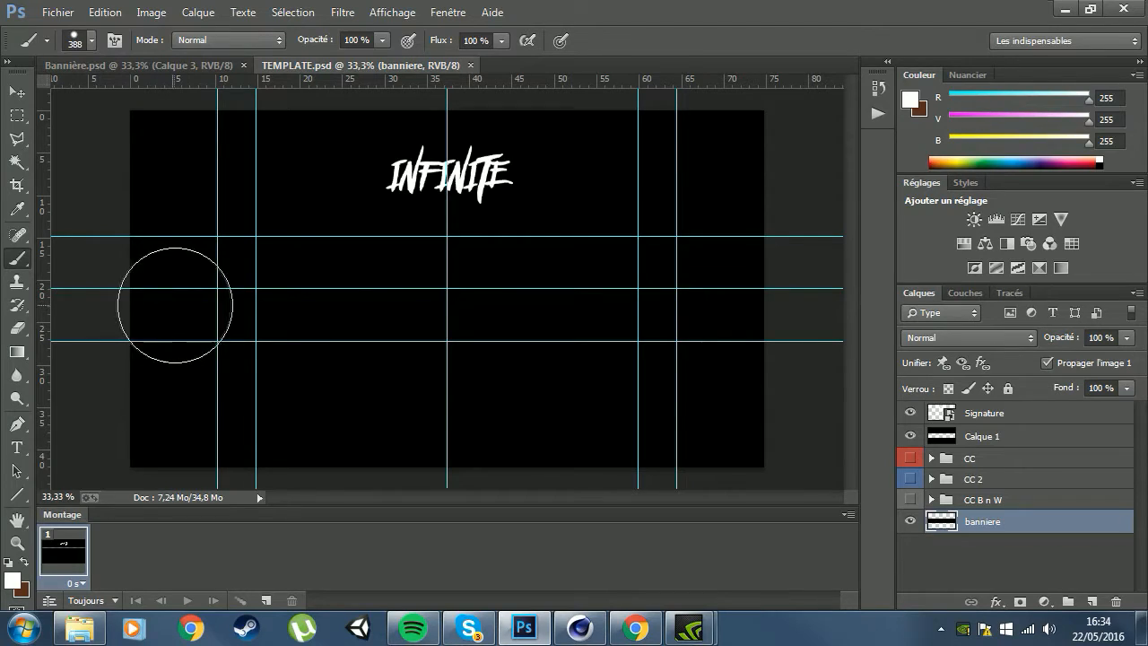
Select the band between the upper and lower horizontal guides across the full canvas width, and add a new layer above banniere.
{"action": "left_click", "coordinate": [1092, 602]}
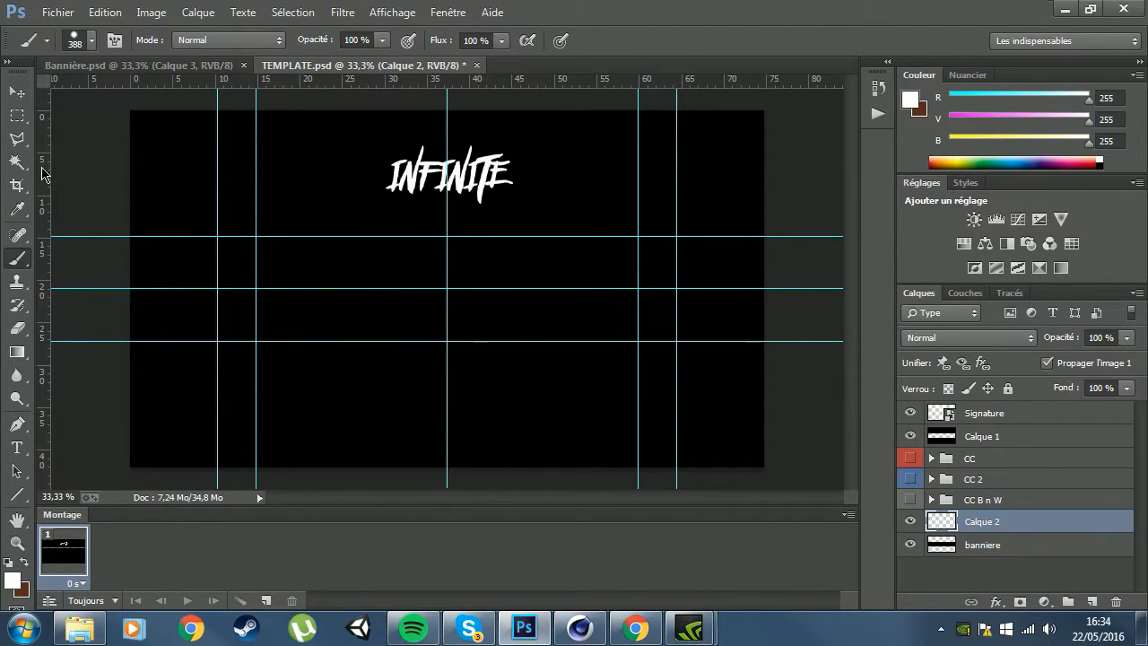
{"action": "key", "text": "Delete"}
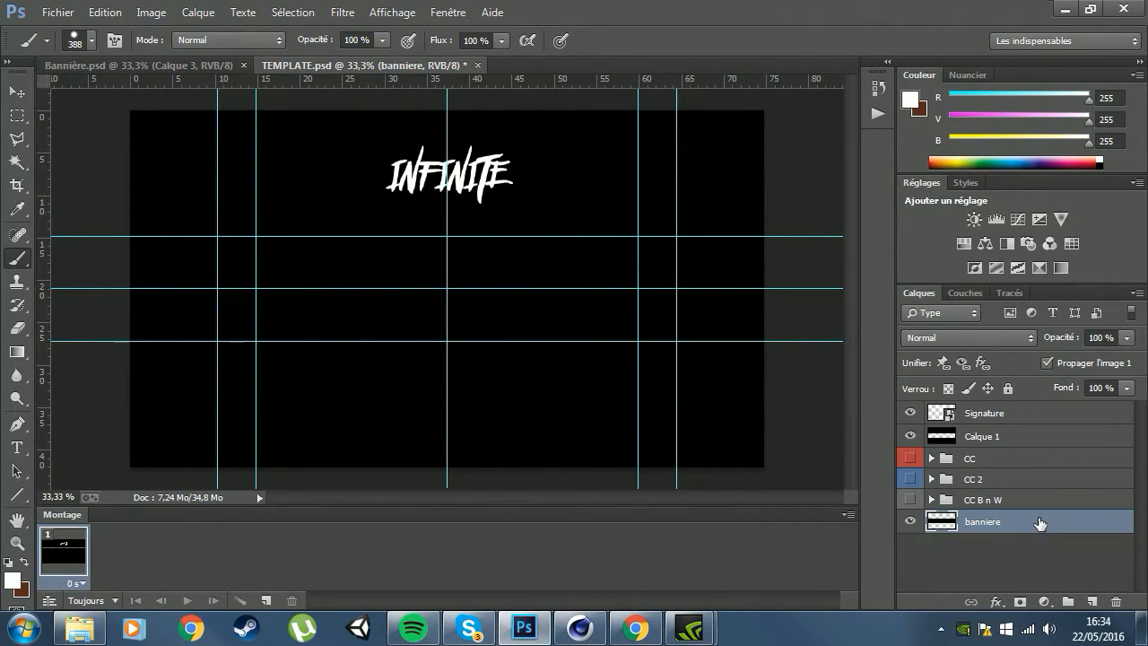
{"action": "key", "text": "ctrl+a"}
{"action": "left_click", "coordinate": [16, 115]}
{"action": "left_click", "coordinate": [123, 223]}
{"action": "left_click_drag", "start_coordinate": [124, 236], "coordinate": [807, 341]}
{"action": "left_click", "coordinate": [1093, 601]}
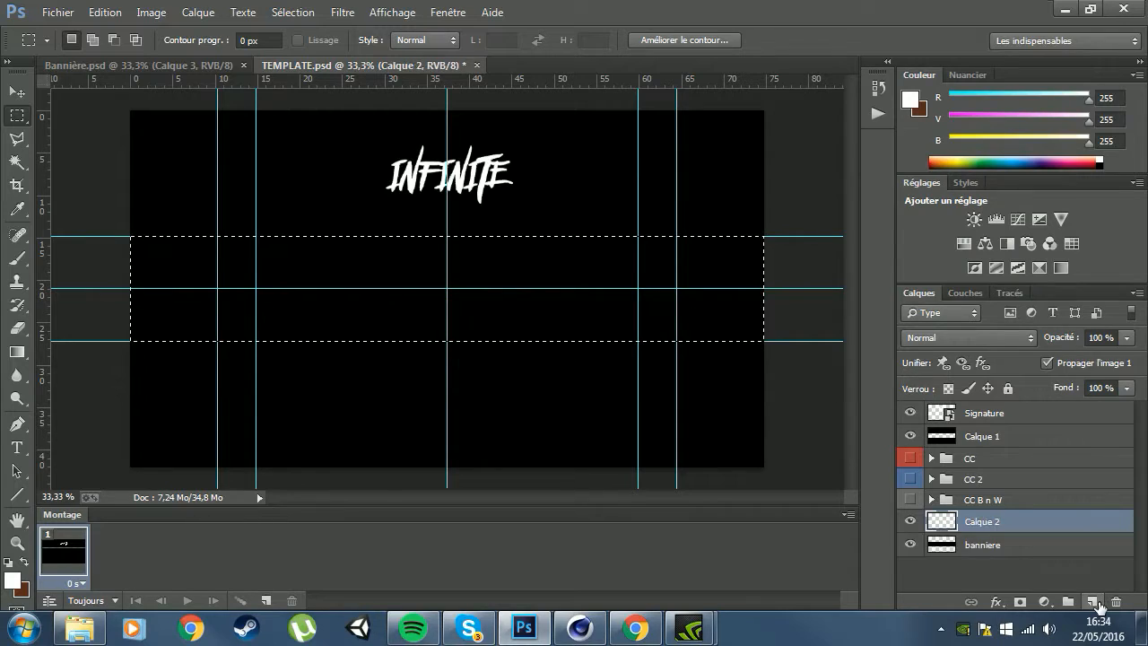
Clear the selected band from the banniere layer and make Calque 2 the active layer.
{"action": "left_click", "coordinate": [1041, 550]}
{"action": "key", "text": "Delete"}
{"action": "left_click", "coordinate": [1024, 522]}
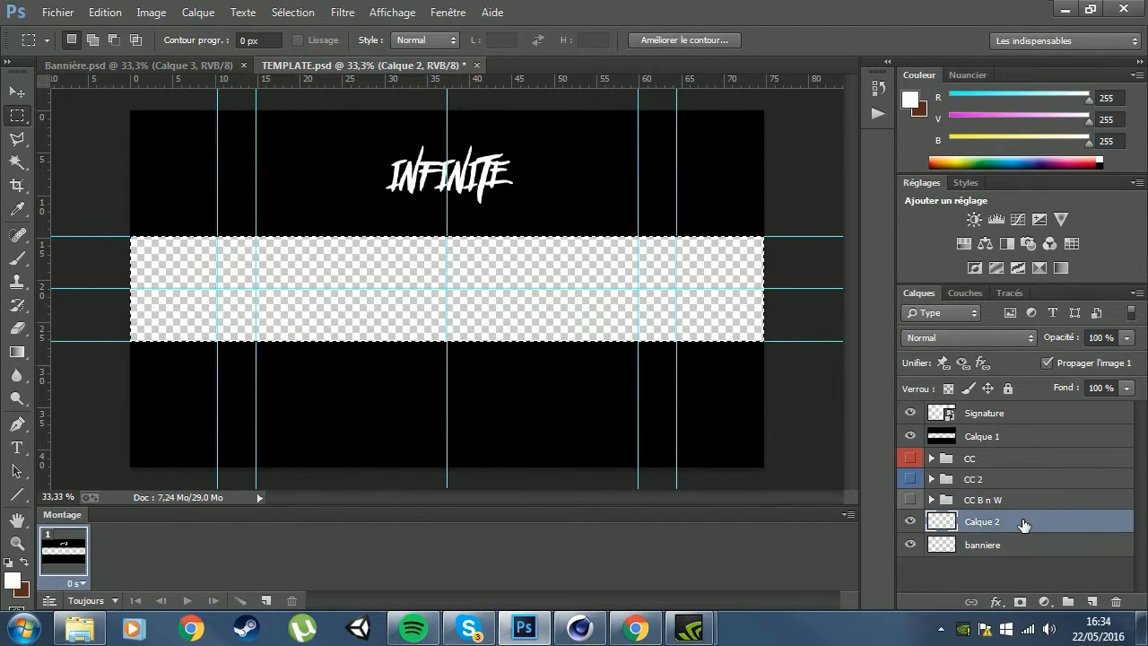
Paint the selected band white on Calque 2, deselect it, and delete the banniere layer.
{"action": "left_click", "coordinate": [17, 258]}
{"action": "mouse_move", "coordinate": [201, 264]}
{"action": "left_mouse_down"}
{"action": "mouse_move", "coordinate": [498, 187]}
{"action": "mouse_move", "coordinate": [502, 242]}
{"action": "mouse_move", "coordinate": [421, 312]}
{"action": "mouse_move", "coordinate": [575, 340]}
{"action": "mouse_move", "coordinate": [679, 321]}
{"action": "left_mouse_up"}
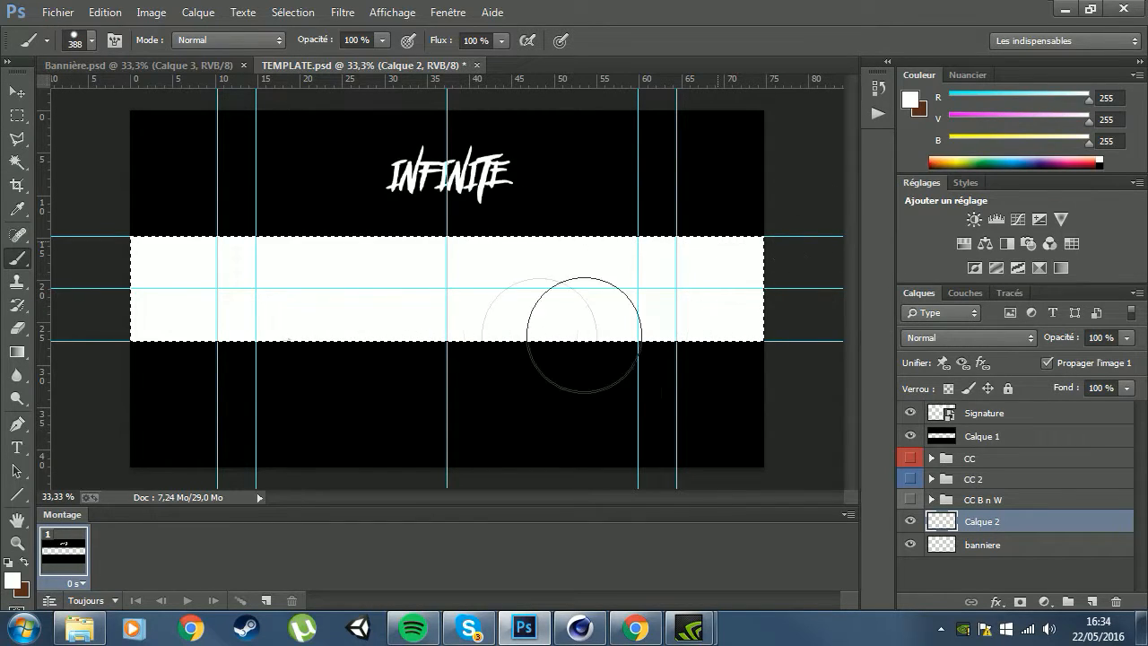
{"action": "left_click", "coordinate": [17, 115]}
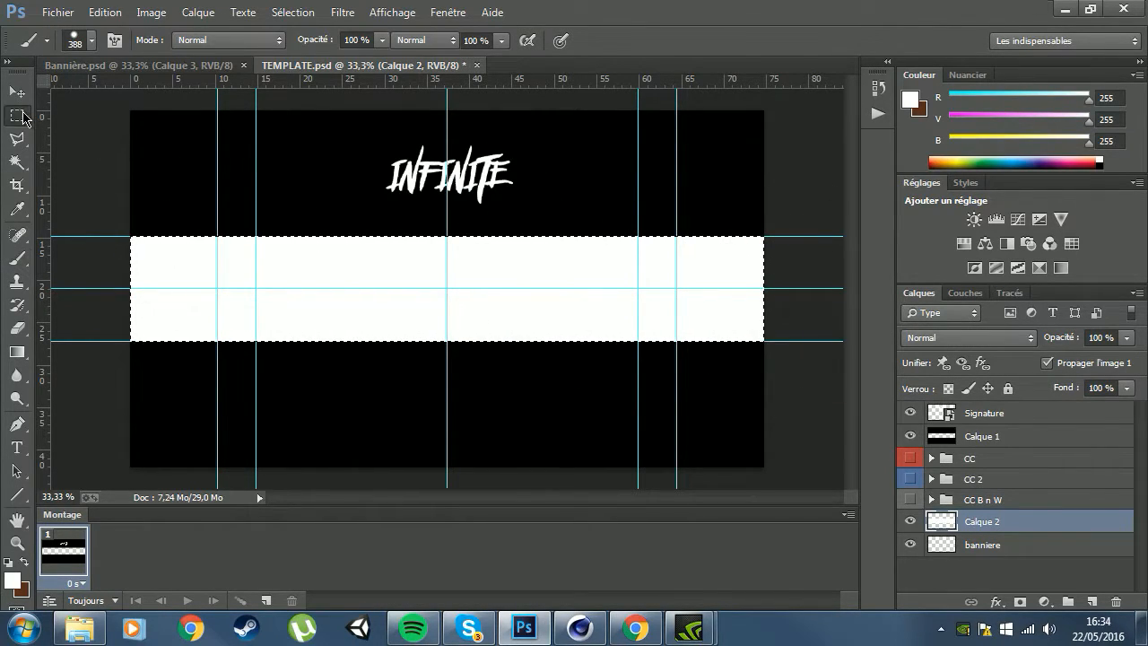
{"action": "left_click", "coordinate": [75, 131]}
{"action": "left_click", "coordinate": [1008, 545]}
{"action": "key", "text": "Delete"}
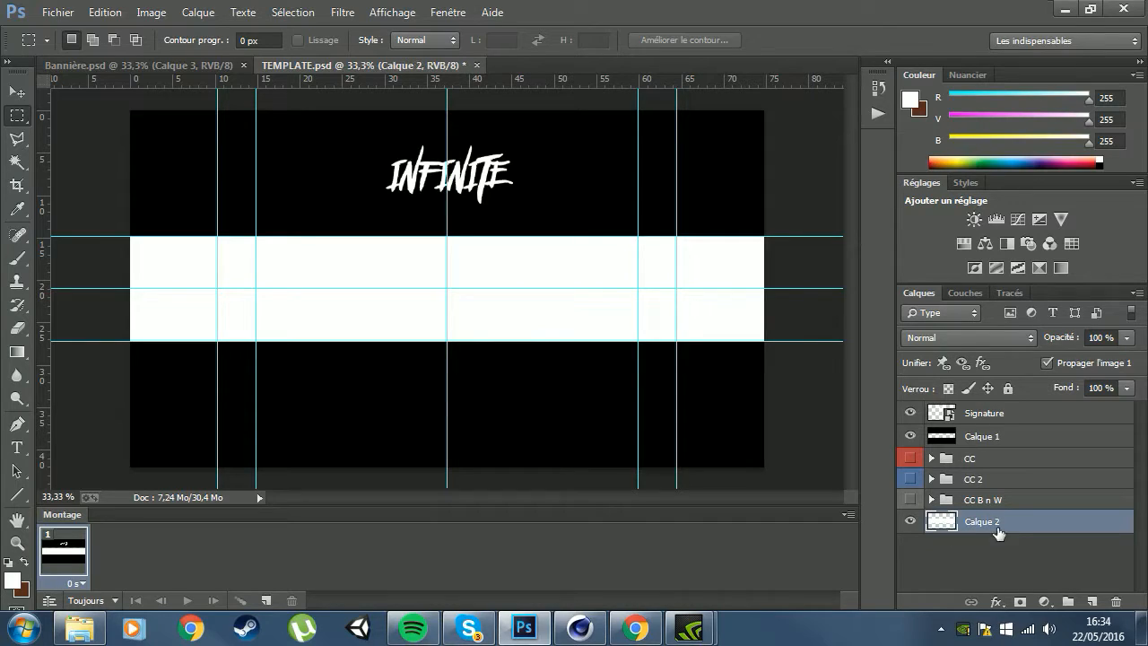
Place the RENDERtext1 image into the banner document at its default size and position.
{"action": "left_click", "coordinate": [58, 12]}
{"action": "left_click", "coordinate": [72, 300]}
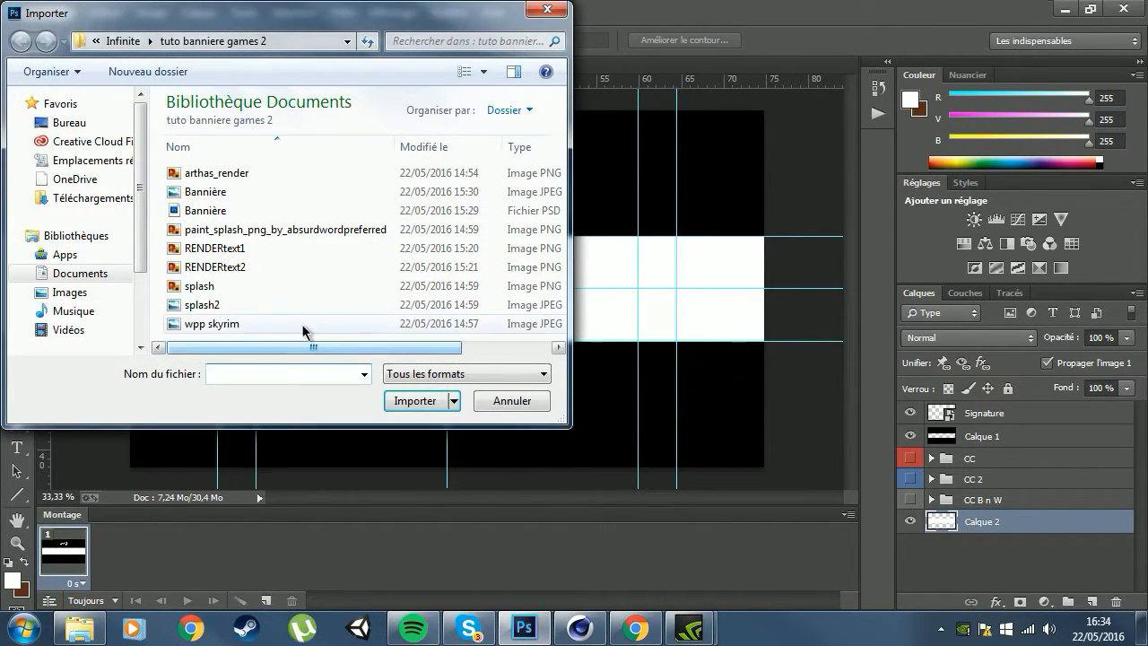
{"action": "left_click", "coordinate": [221, 252]}
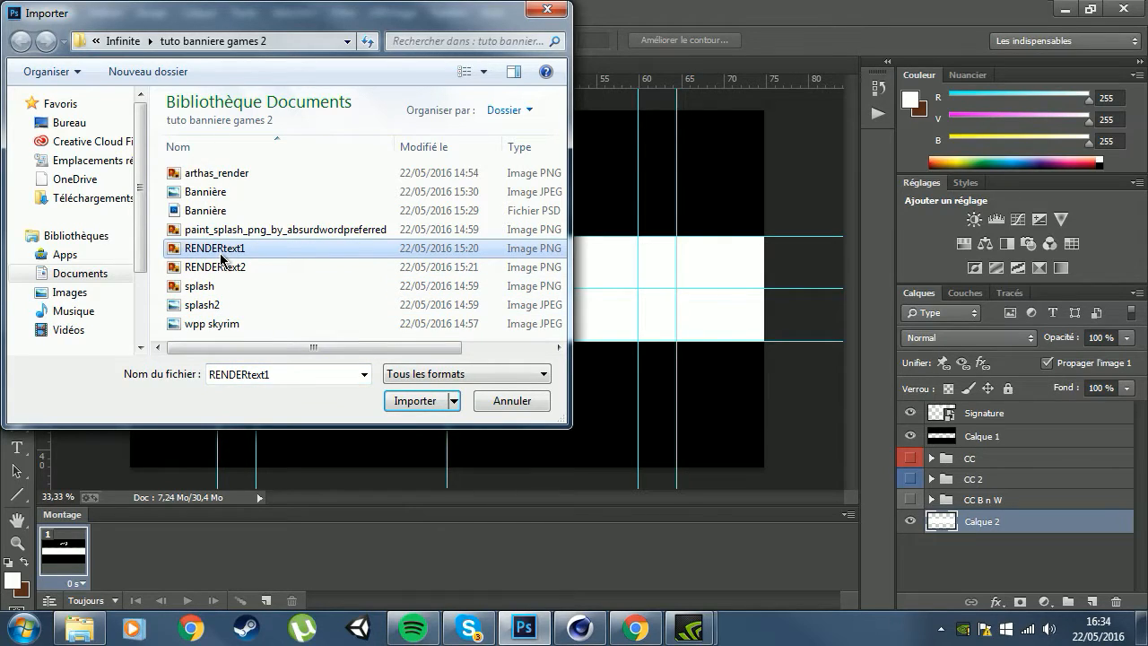
{"action": "double_click", "coordinate": [225, 255]}
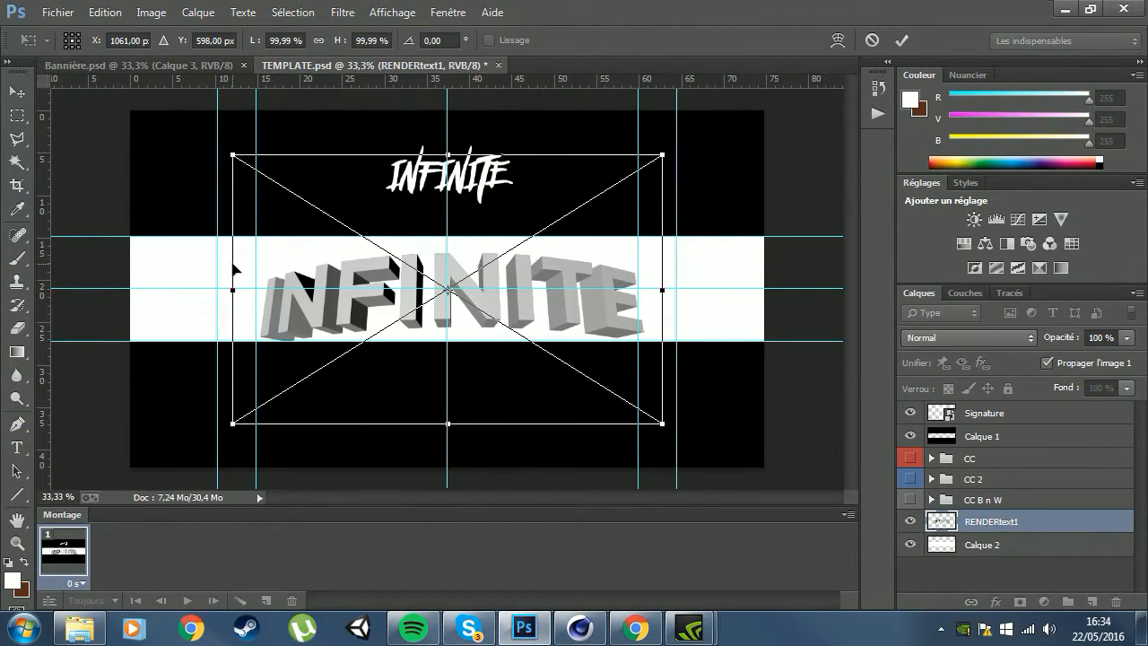
{"action": "key", "text": "Return"}
Place the RENDERtext2 image directly over the first text render at its default size and position.
{"action": "left_click", "coordinate": [57, 12]}
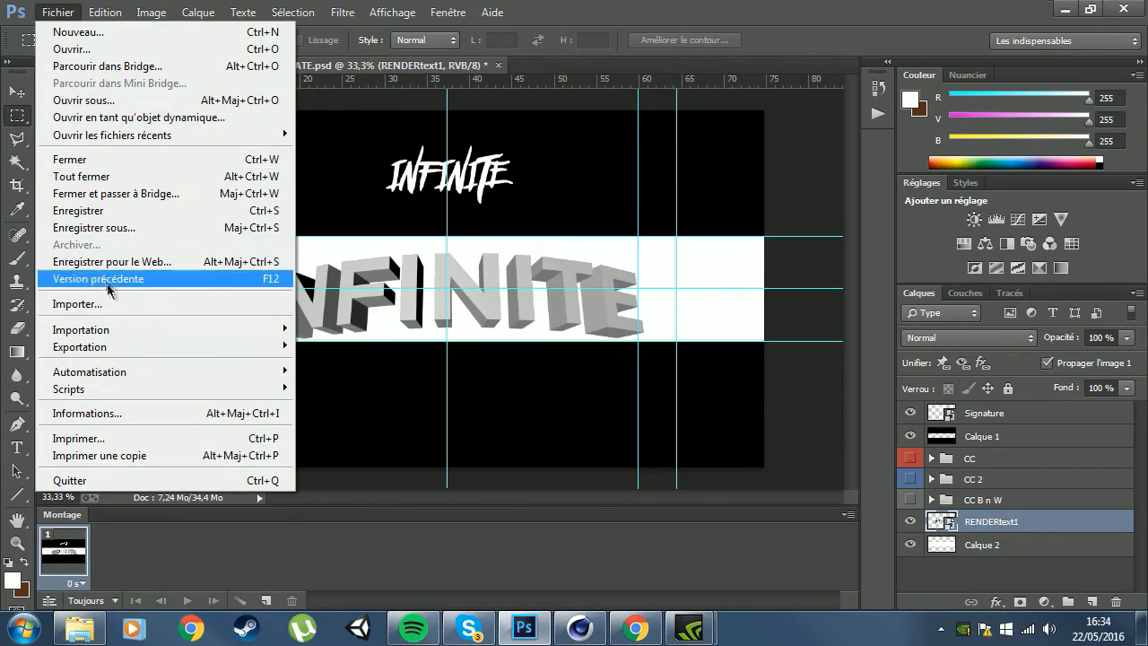
{"action": "left_click", "coordinate": [106, 308]}
{"action": "left_click", "coordinate": [229, 266]}
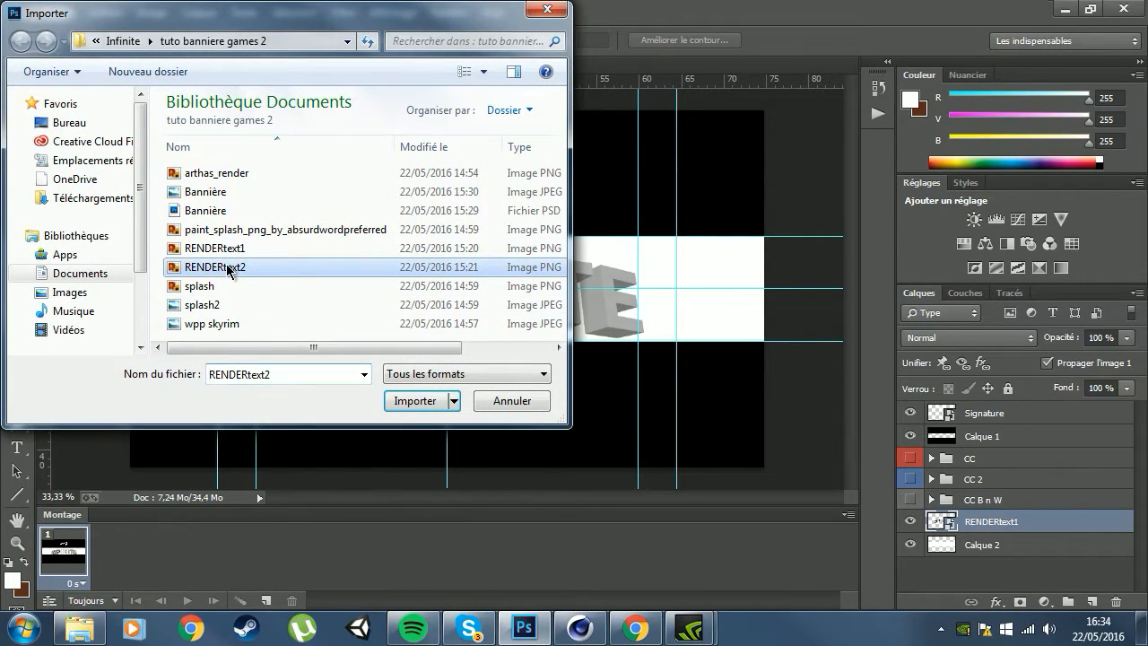
{"action": "key", "text": "Return"}
{"action": "key", "text": "Return"}
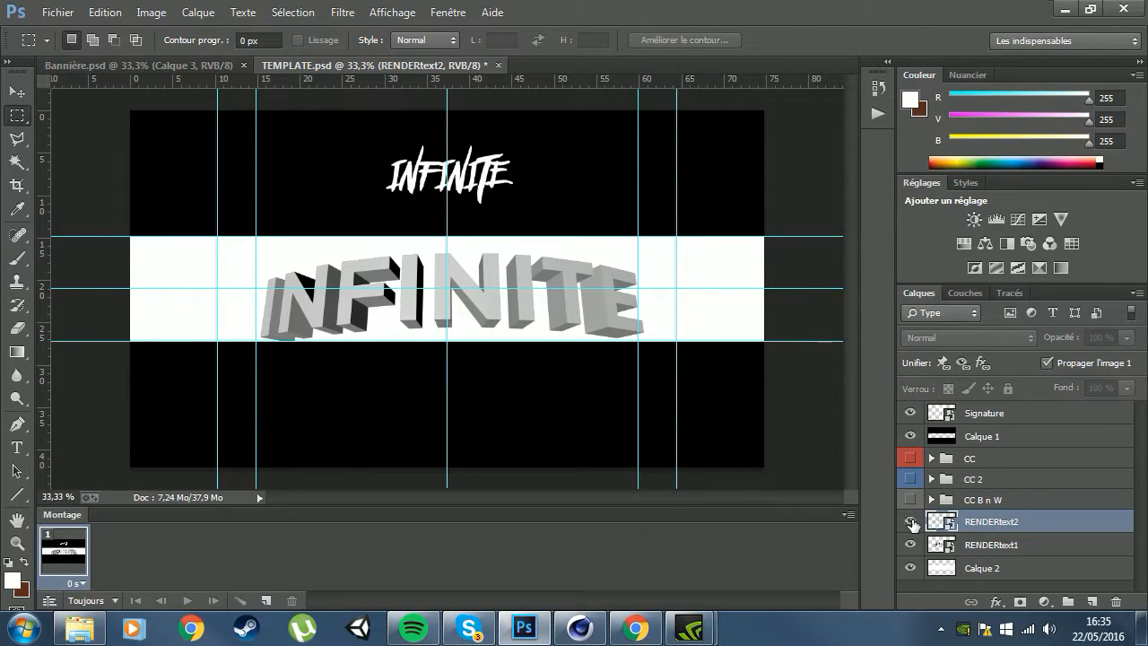
Group the RENDERtext1 and RENDERtext2 layers together.
{"action": "left_click", "coordinate": [1036, 544], "text": "shift"}
{"action": "left_click_drag", "start_coordinate": [1035, 544], "coordinate": [1074, 607]}
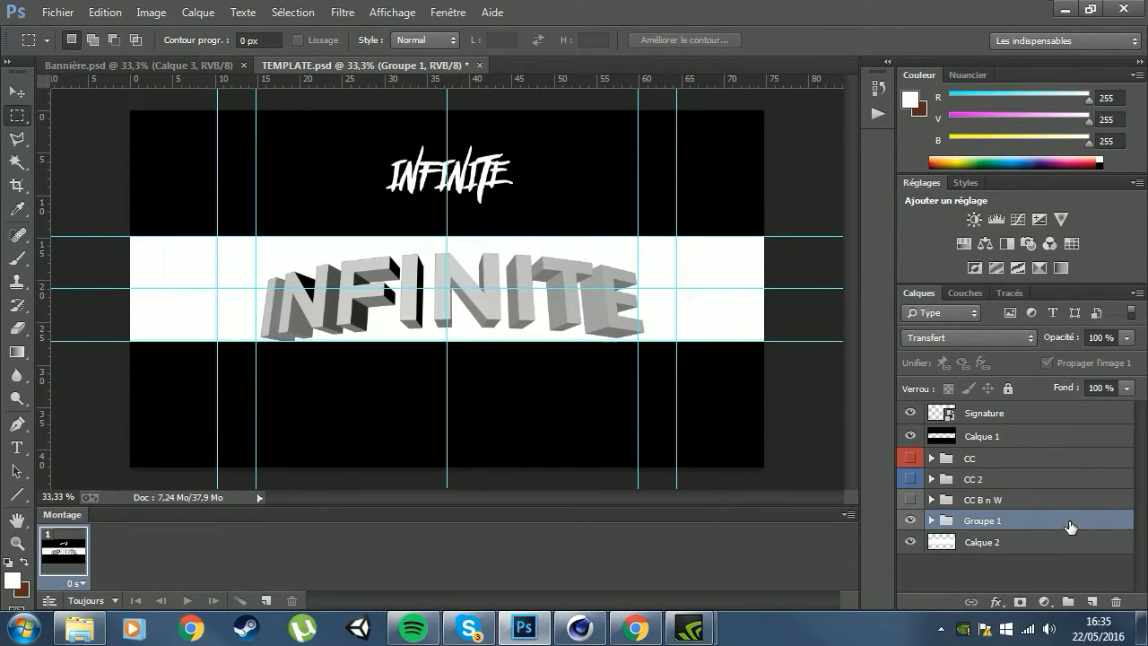
{"action": "left_click_drag", "start_coordinate": [1070, 523], "coordinate": [1098, 513]}
Scale down the grouped INFINITE text and centre it within the white banner band.
{"action": "key", "text": "ctrl+t"}
{"action": "left_click_drag", "start_coordinate": [643, 252], "coordinate": [554, 284]}
{"action": "key", "text": "Return"}
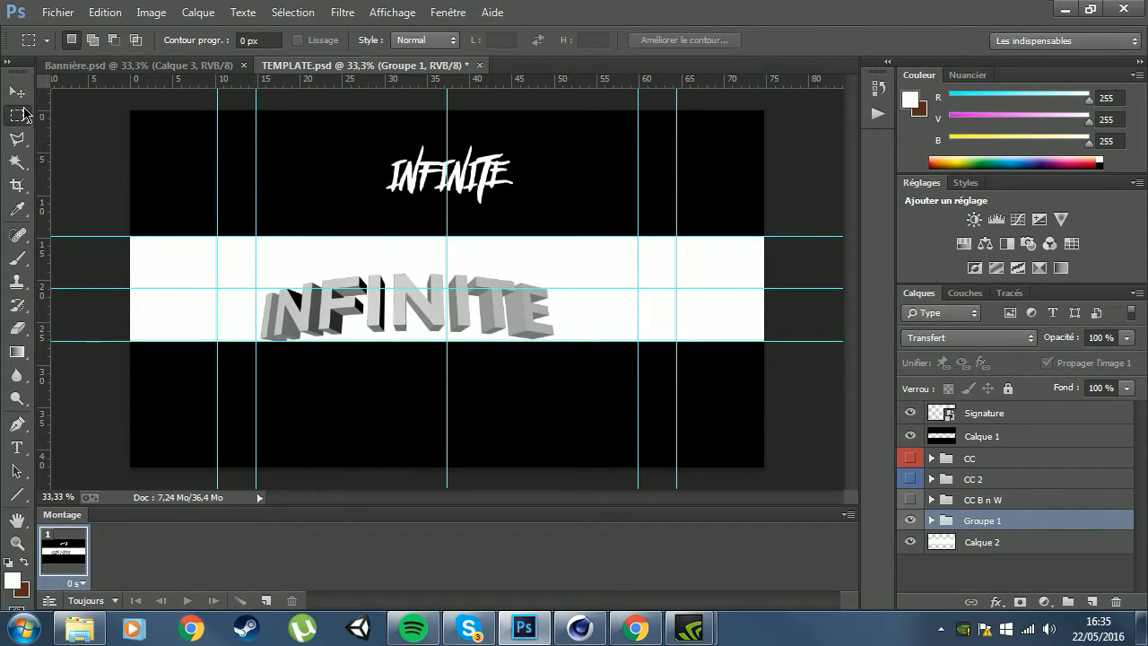
{"action": "left_click", "coordinate": [17, 91]}
{"action": "left_click_drag", "start_coordinate": [386, 323], "coordinate": [418, 308]}
Place the splash PNG above the text group, flip it horizontally and narrow it from one side.
{"action": "left_click", "coordinate": [56, 13]}
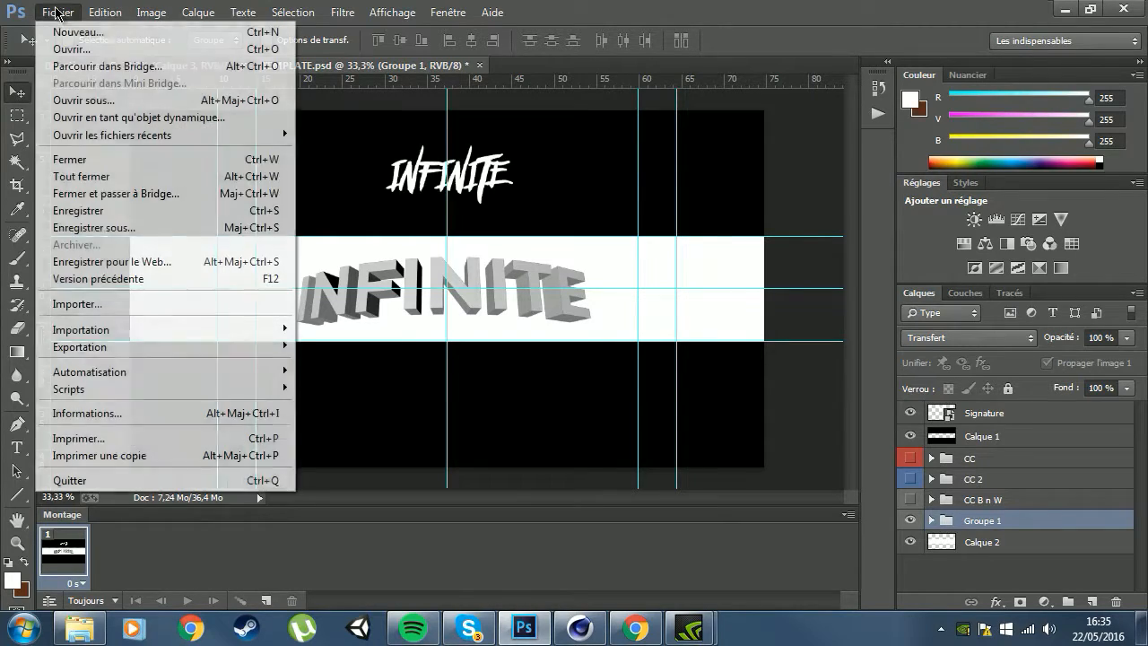
{"action": "left_click", "coordinate": [108, 305]}
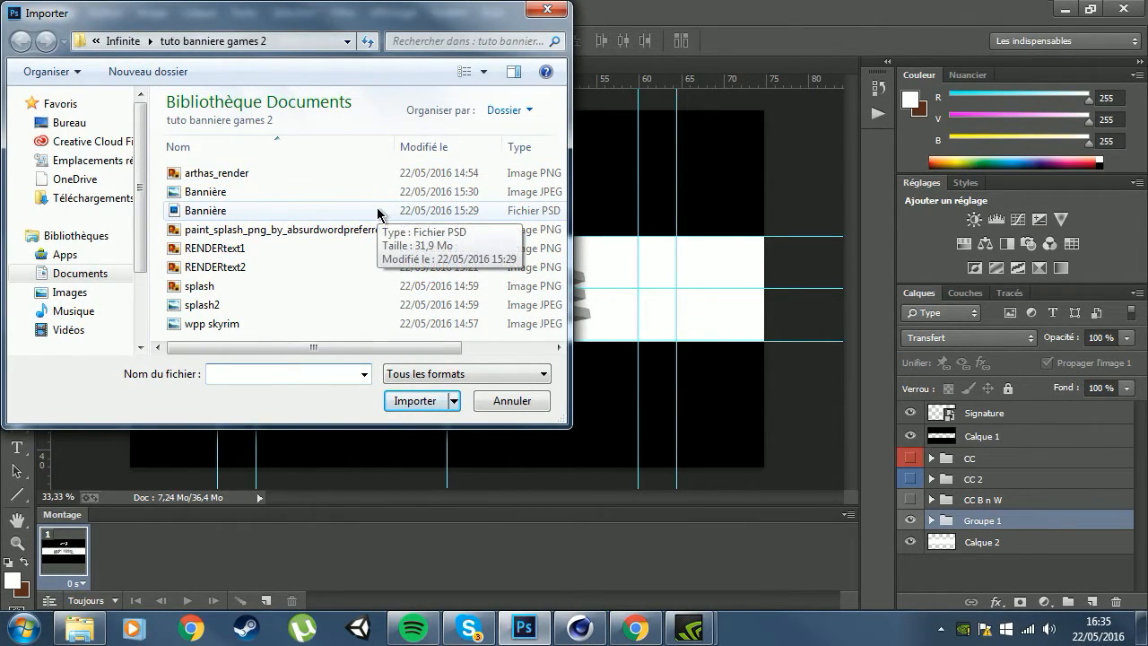
{"action": "left_click", "coordinate": [223, 287]}
{"action": "left_click", "coordinate": [410, 402]}
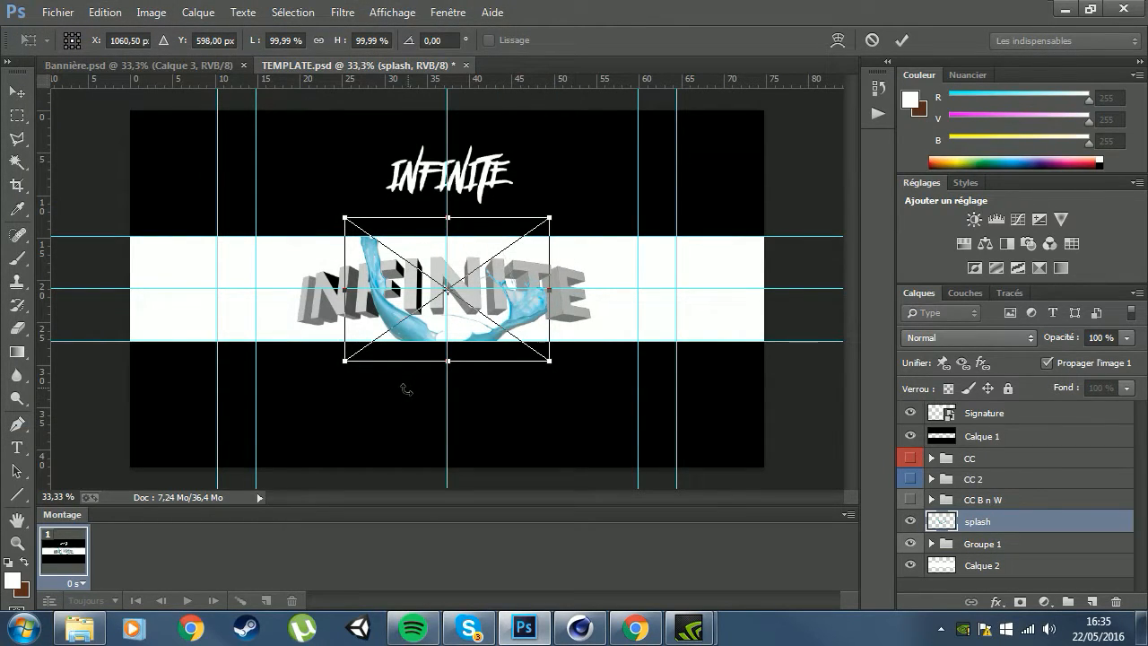
{"action": "right_click", "coordinate": [482, 334]}
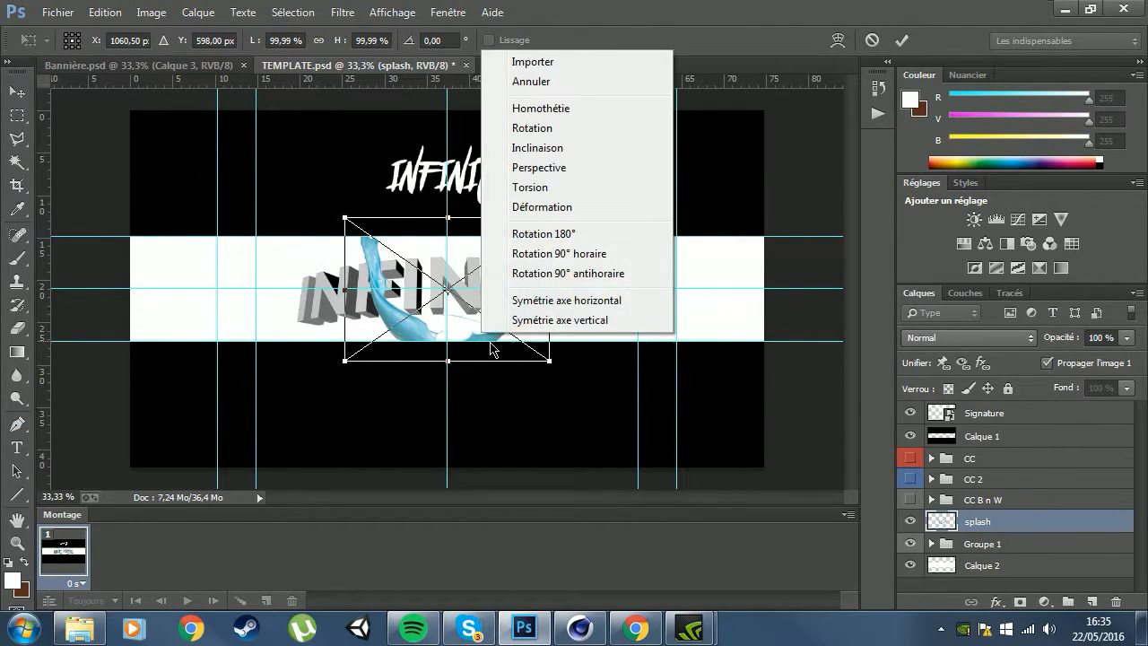
{"action": "left_click", "coordinate": [570, 302]}
{"action": "left_click_drag", "start_coordinate": [345, 290], "coordinate": [423, 293]}
{"action": "key", "text": "Return"}
Move the splash over the right end of the banner band and rotate it slightly.
{"action": "left_click_drag", "start_coordinate": [501, 323], "coordinate": [731, 314]}
{"action": "key", "text": "ctrl+t"}
{"action": "left_click_drag", "start_coordinate": [834, 296], "coordinate": [848, 256]}
{"action": "key", "text": "Return"}
{"action": "mouse_move", "coordinate": [723, 331]}
{"action": "left_mouse_down"}
{"action": "mouse_move", "coordinate": [741, 317]}
{"action": "mouse_move", "coordinate": [731, 330]}
{"action": "left_mouse_up"}
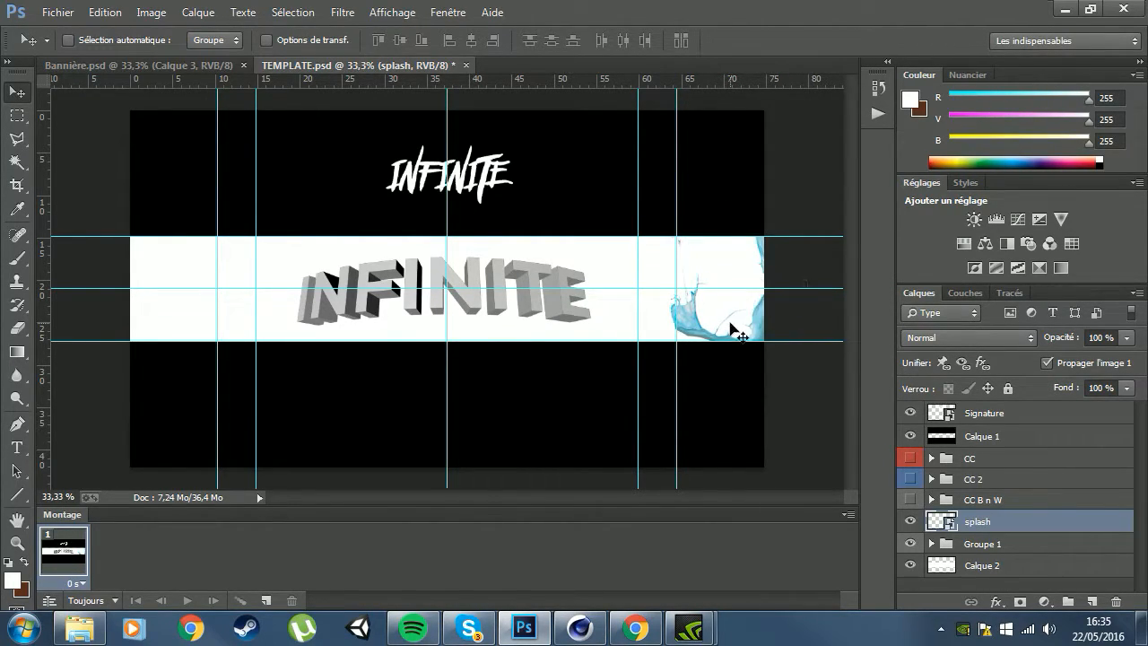
Rasterize the splash layer and turn it grey by setting its Hue/Saturation saturation to -100.
{"action": "right_click", "coordinate": [1015, 527]}
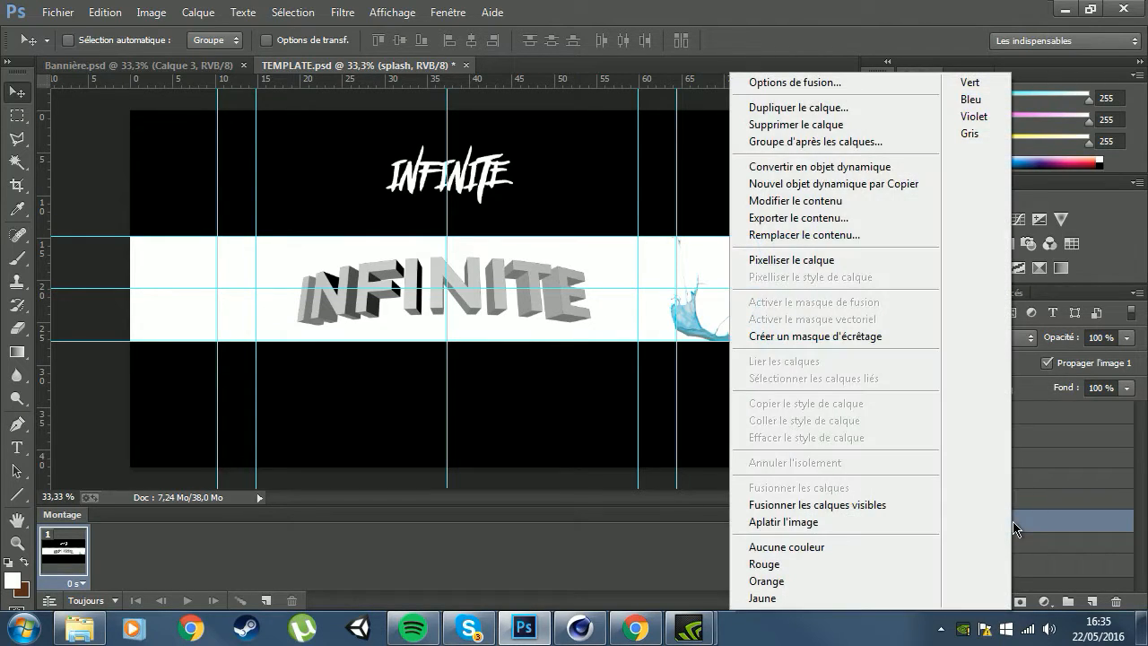
{"action": "left_click", "coordinate": [826, 261]}
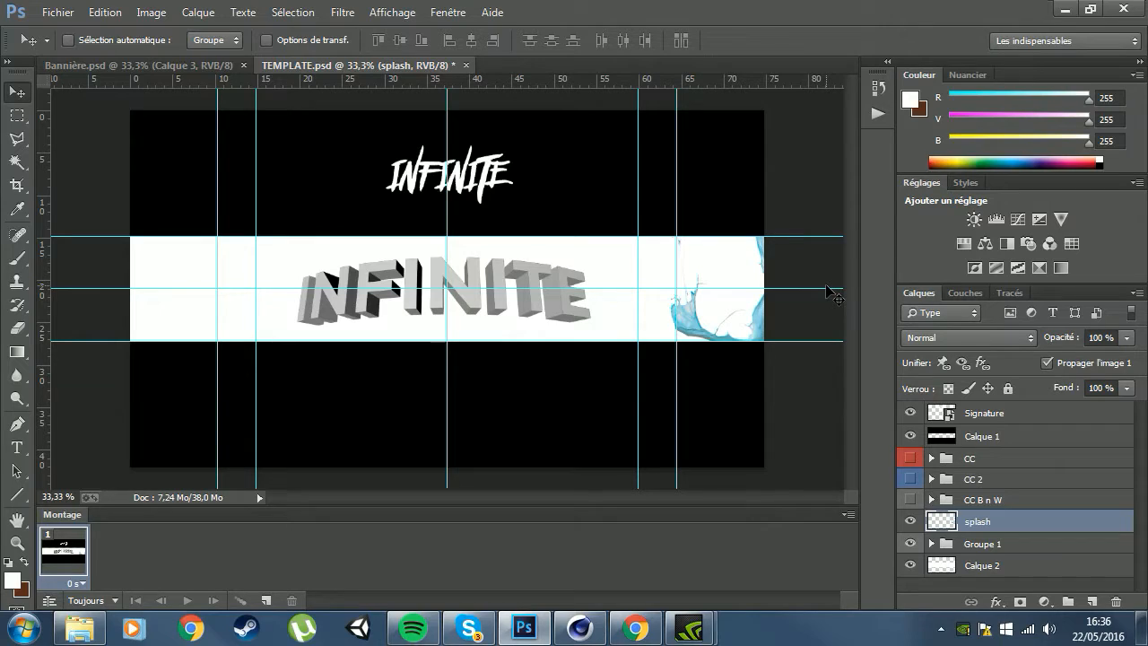
{"action": "key", "text": "ctrl+u"}
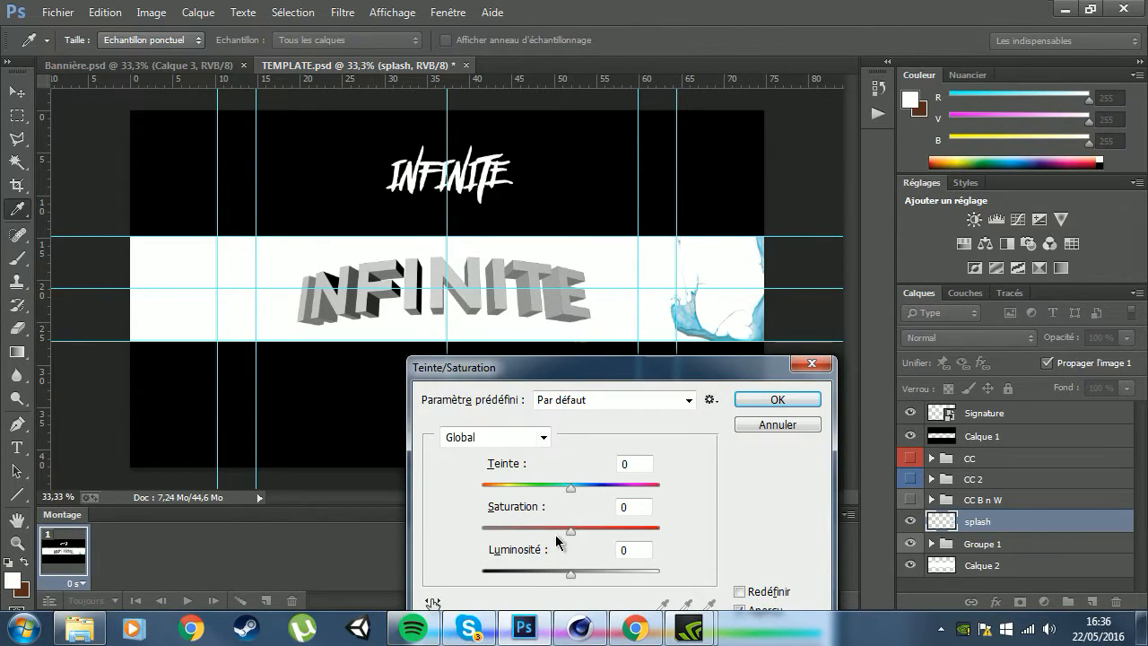
{"action": "left_click_drag", "start_coordinate": [573, 534], "coordinate": [440, 534]}
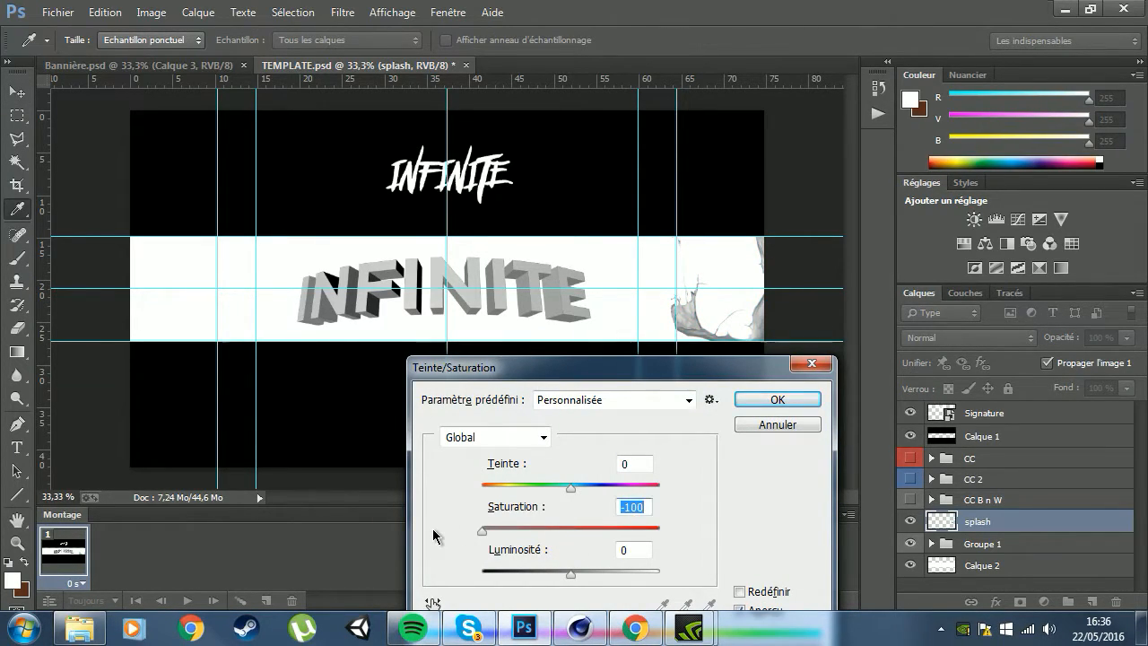
{"action": "left_click", "coordinate": [778, 401]}
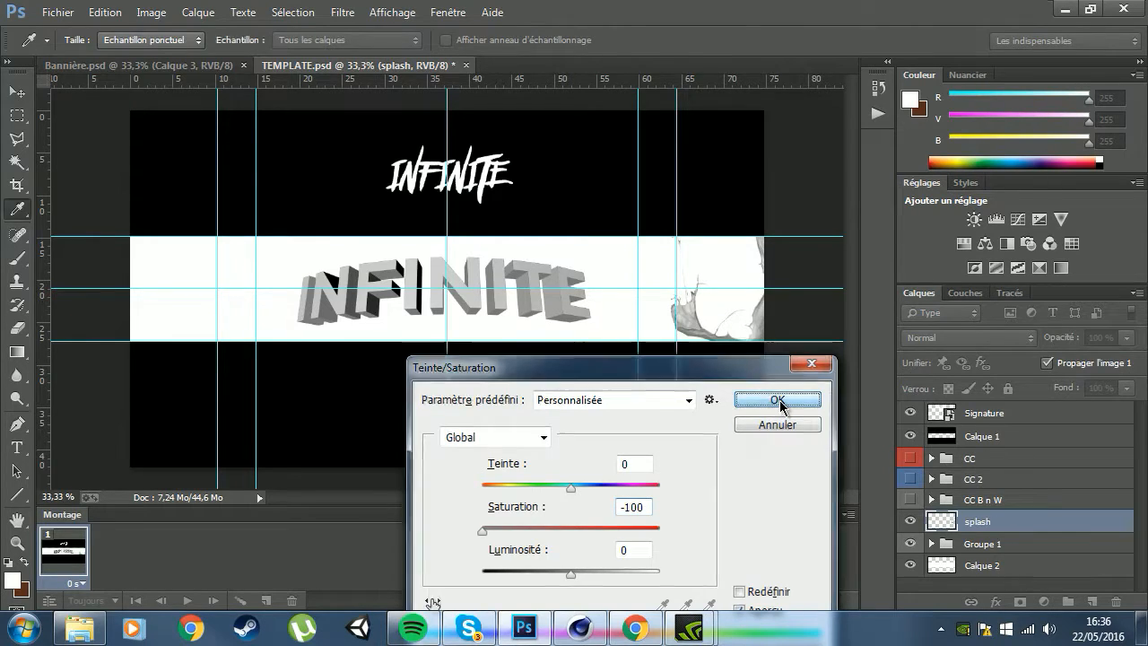
Place the paint_splash_png_by_absurdwordpreferred image above the splash layer and scale it down.
{"action": "left_click", "coordinate": [58, 13]}
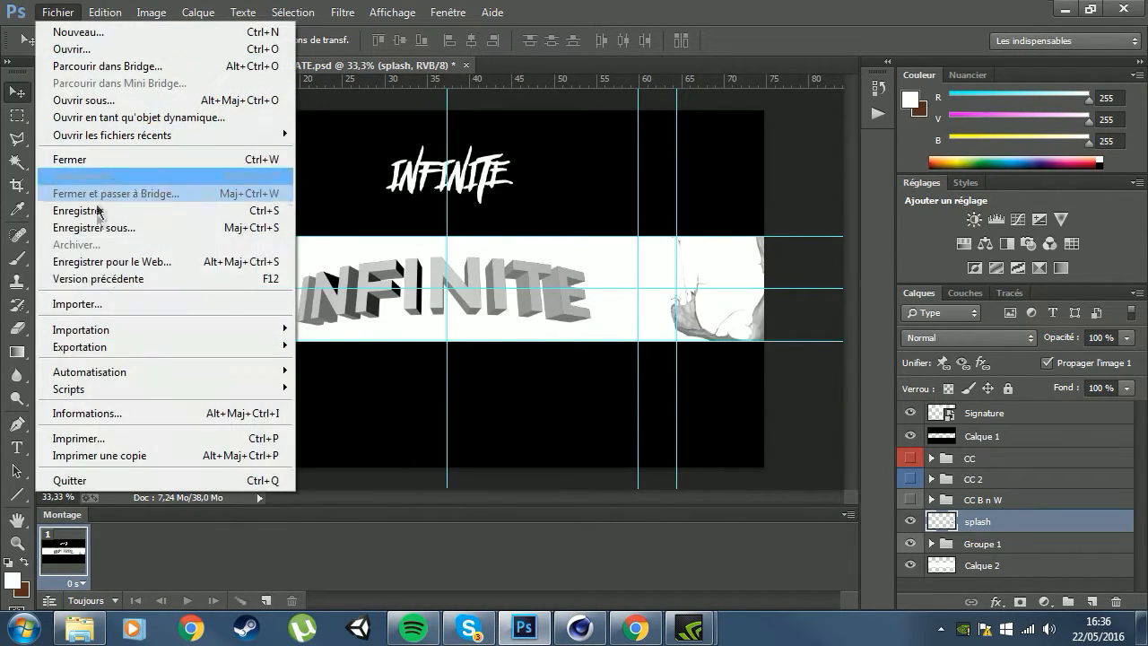
{"action": "left_click", "coordinate": [111, 304]}
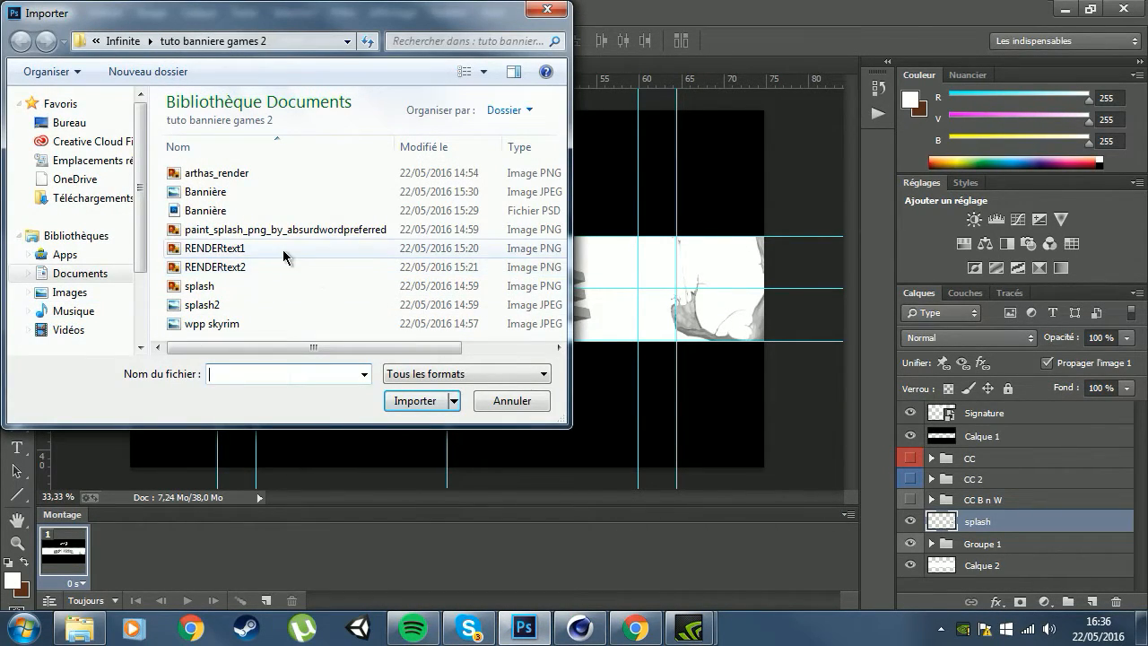
{"action": "left_click", "coordinate": [240, 305]}
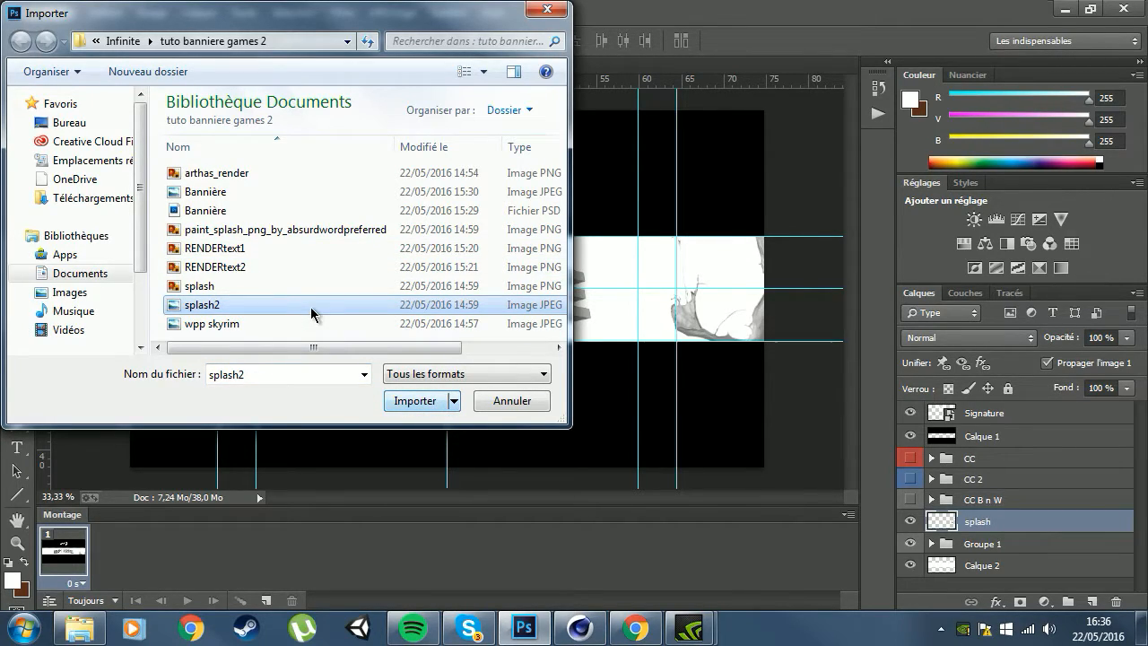
{"action": "left_click", "coordinate": [253, 231]}
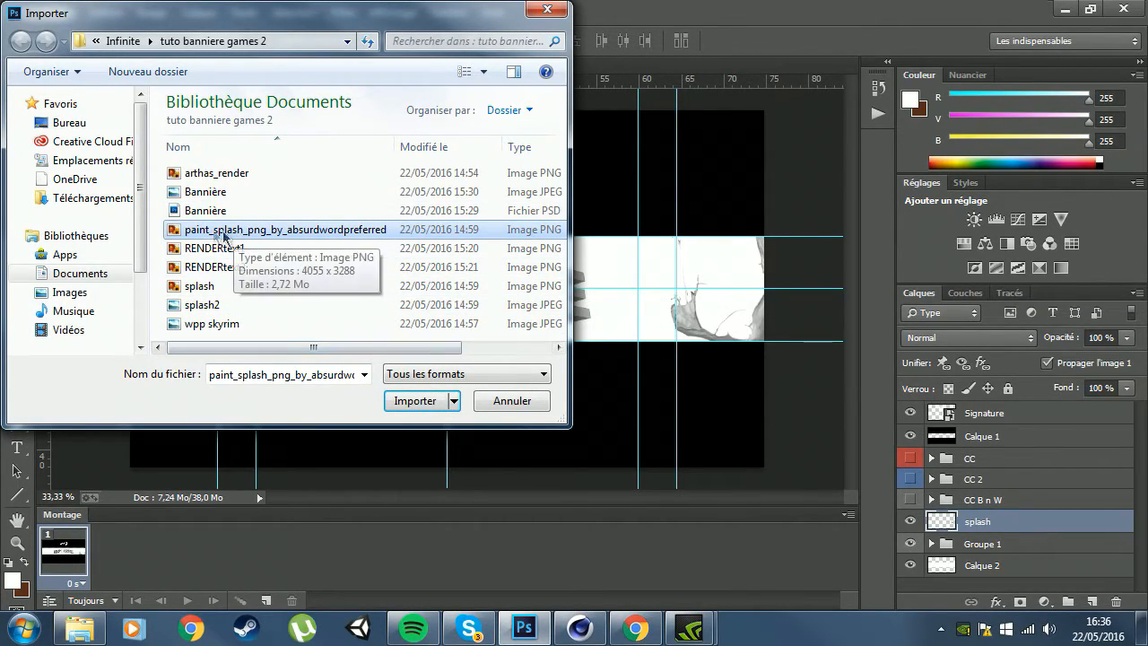
{"action": "left_click", "coordinate": [403, 409]}
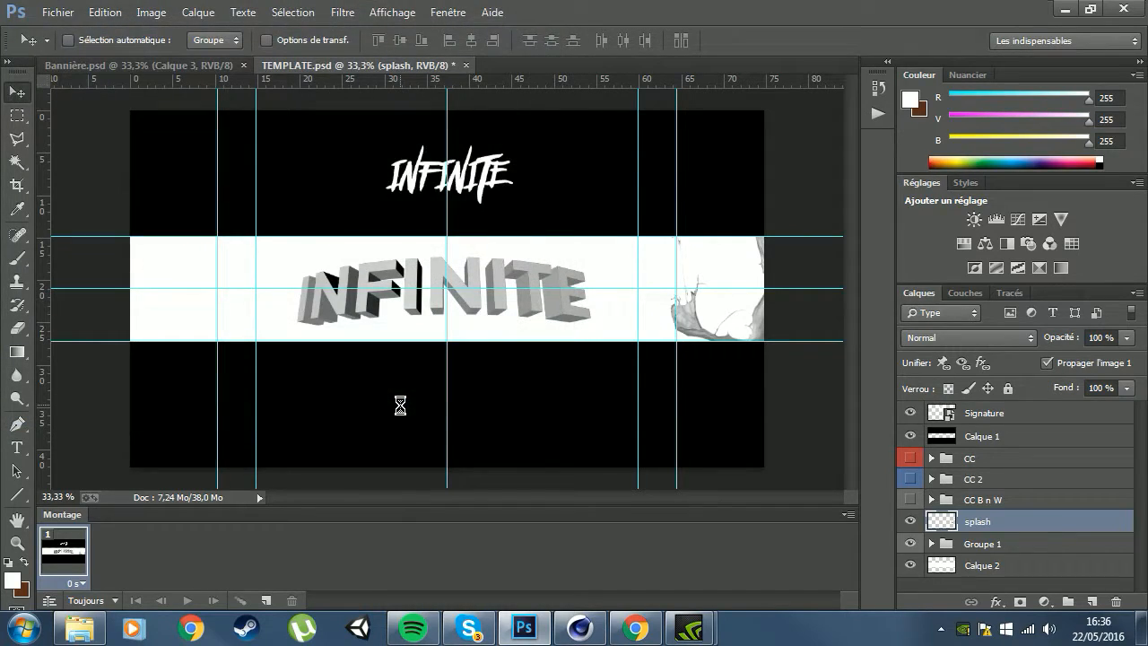
{"action": "left_click_drag", "start_coordinate": [583, 182], "coordinate": [453, 448]}
{"action": "key", "text": "Return"}
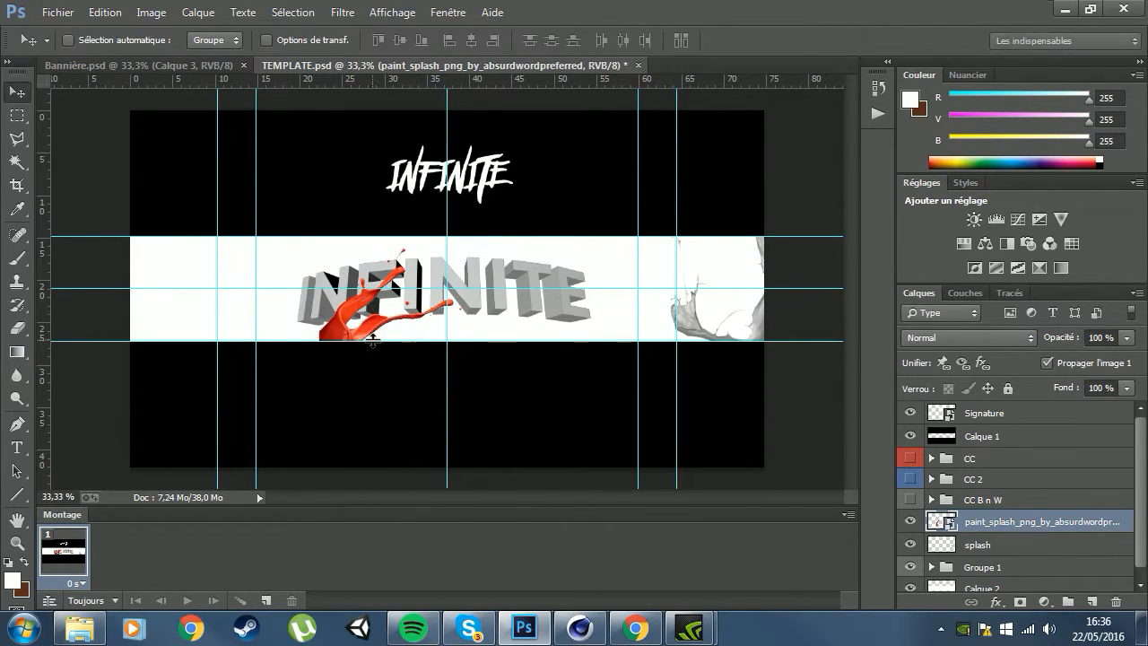
Position the red paint splash over the left end of the banner band and rasterize its layer.
{"action": "left_click_drag", "start_coordinate": [398, 397], "coordinate": [219, 350]}
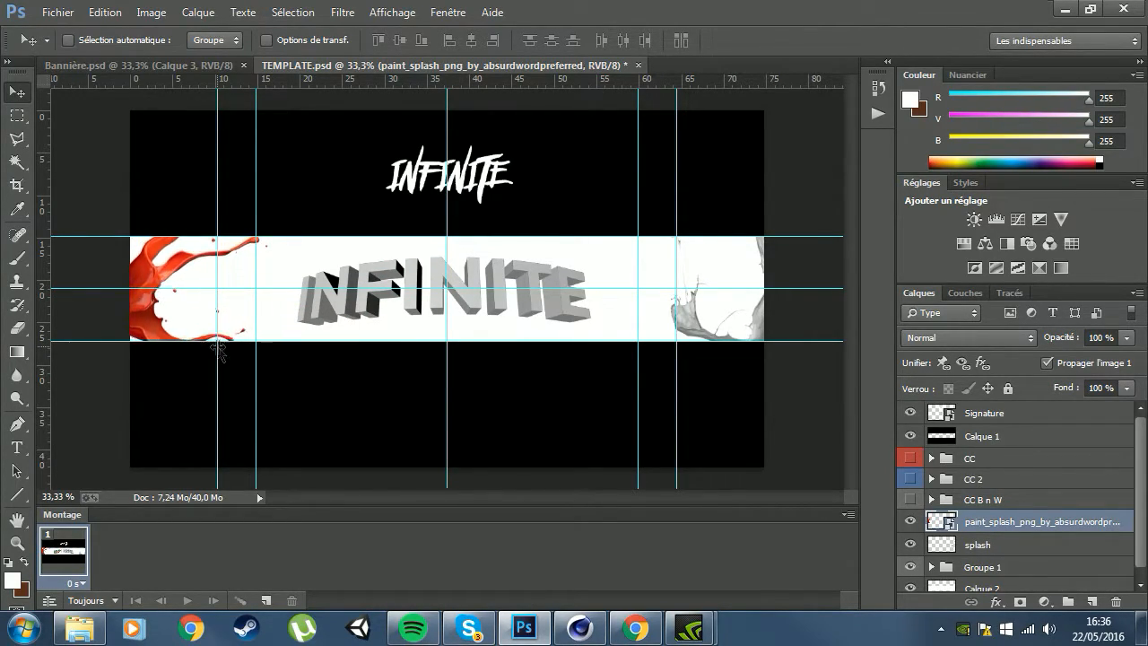
{"action": "key", "text": "Left"}
{"action": "key", "text": "Left"}
{"action": "key", "text": "Left"}
{"action": "key", "text": "Left"}
{"action": "key", "text": "Left"}
{"action": "key", "text": "Left"}
{"action": "key", "text": "Left"}
{"action": "key", "text": "Left"}
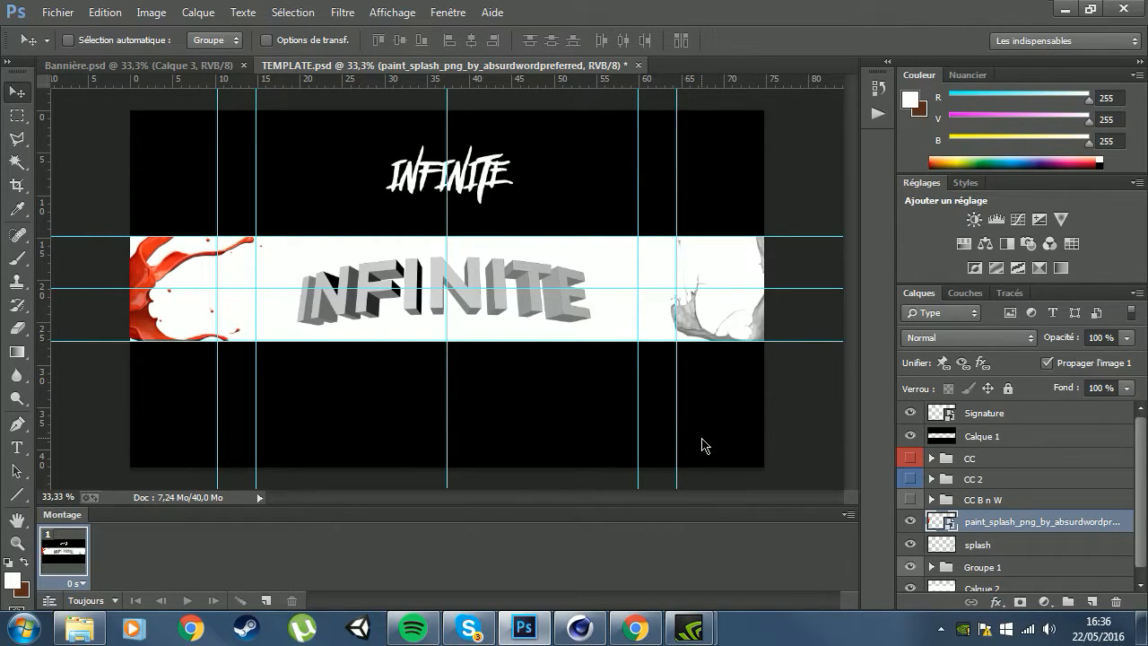
{"action": "right_click", "coordinate": [1027, 522]}
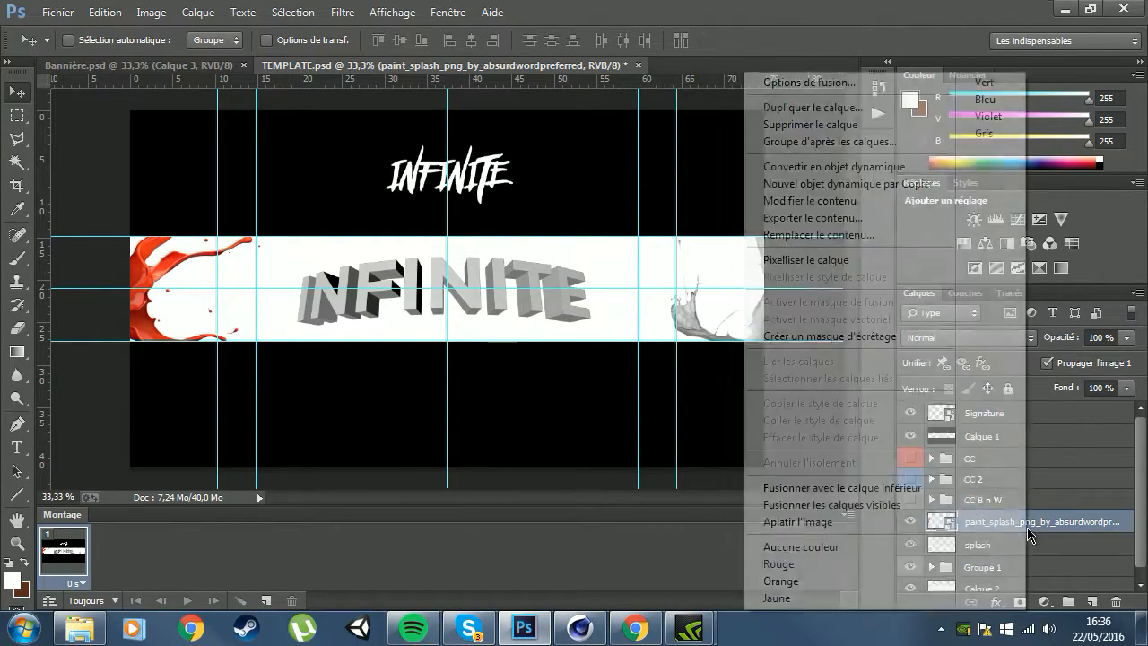
{"action": "left_click", "coordinate": [812, 257]}
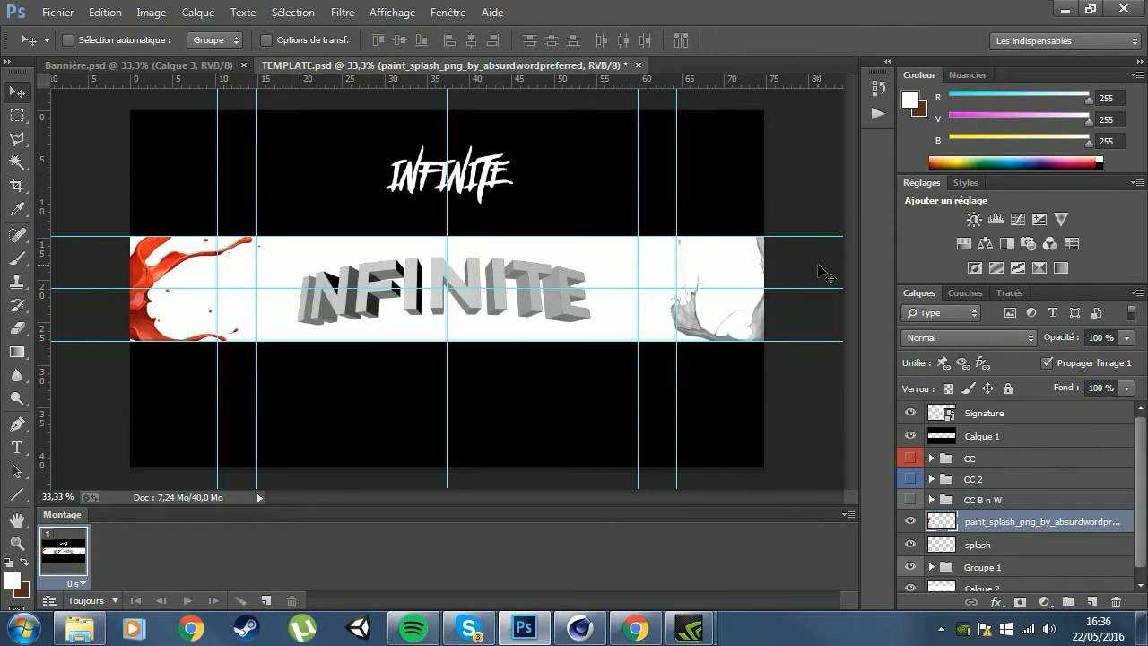
Remove all colour from the red paint splash at the band's left end with a Hue/Saturation adjustment.
{"action": "key", "text": "ctrl+u"}
{"action": "left_click_drag", "start_coordinate": [571, 531], "coordinate": [411, 531]}
{"action": "key", "text": "Return"}
Place the splash2 image in the middle of the banner above the paint splash layer, keeping its size.
{"action": "left_click", "coordinate": [57, 12]}
{"action": "left_click", "coordinate": [81, 301]}
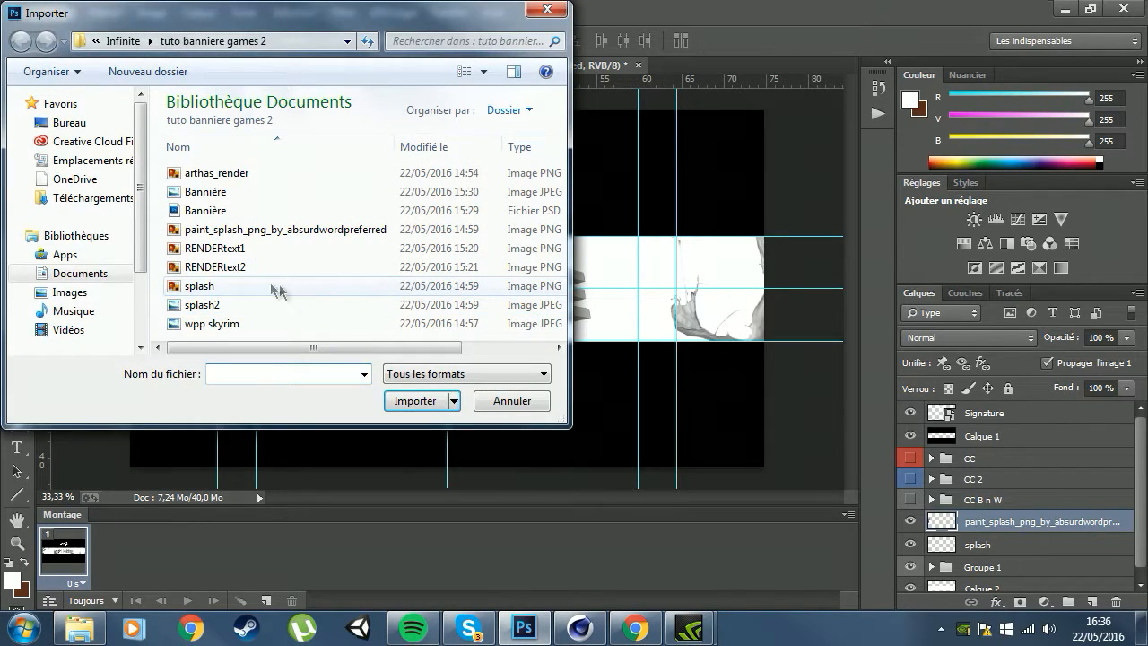
{"action": "left_click", "coordinate": [248, 307]}
{"action": "left_click", "coordinate": [413, 400]}
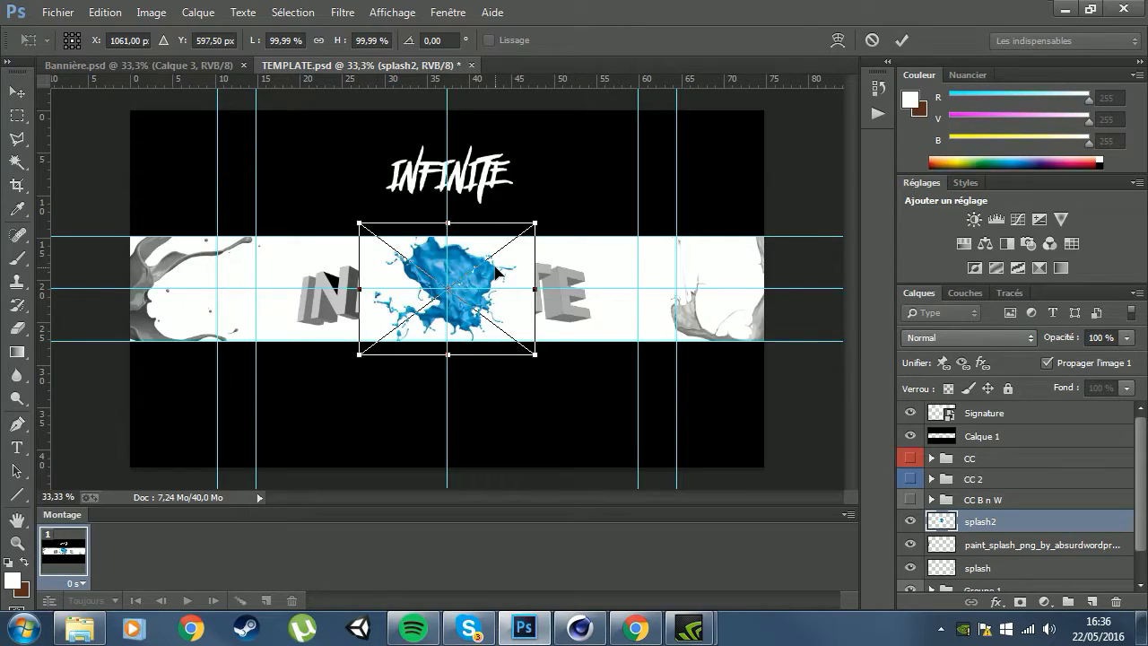
{"action": "key", "text": "Return"}
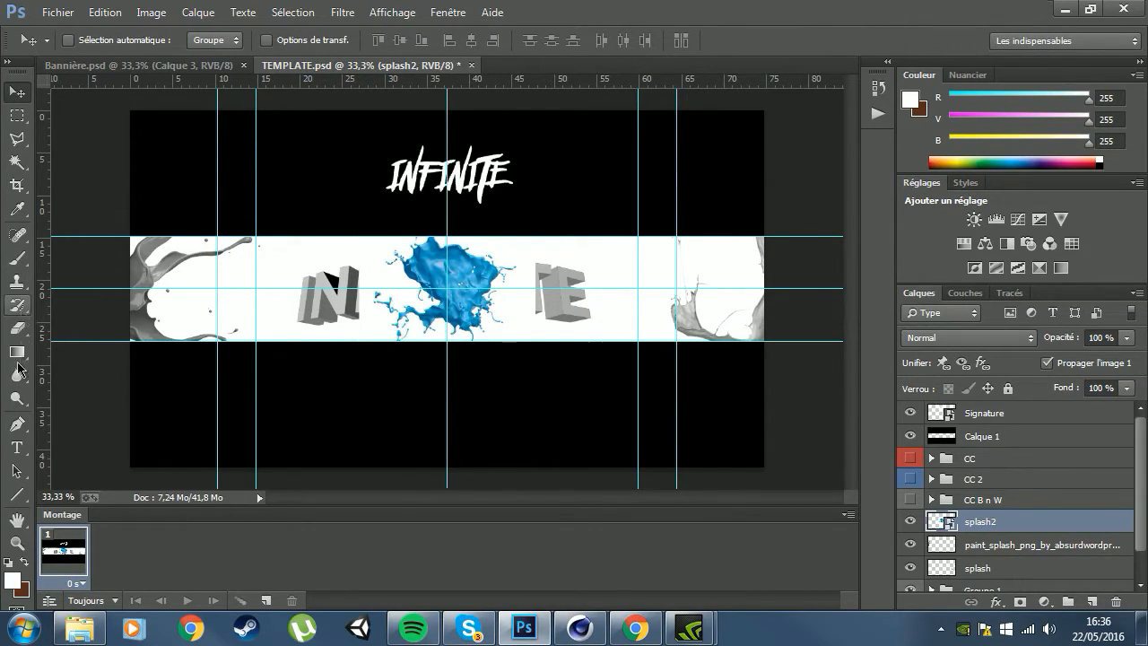
Rasterize the splash2 layer, delete its white background using a Magic Wand selection, and deselect.
{"action": "left_click", "coordinate": [16, 162]}
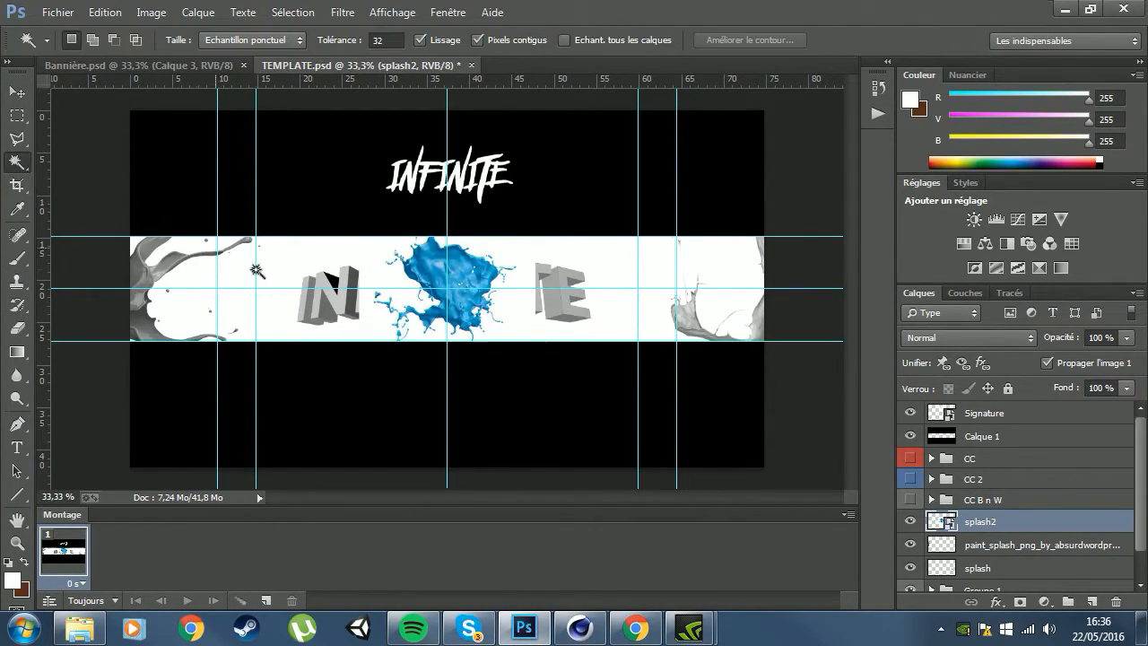
{"action": "left_click", "coordinate": [396, 293]}
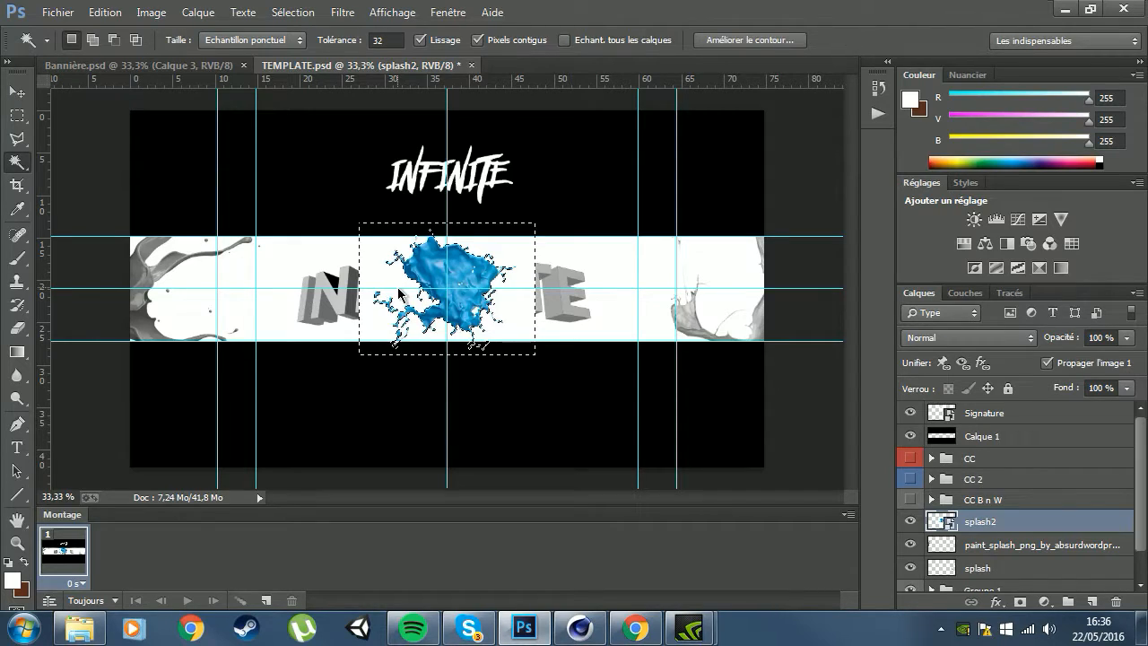
{"action": "right_click", "coordinate": [986, 525]}
{"action": "left_click", "coordinate": [799, 258]}
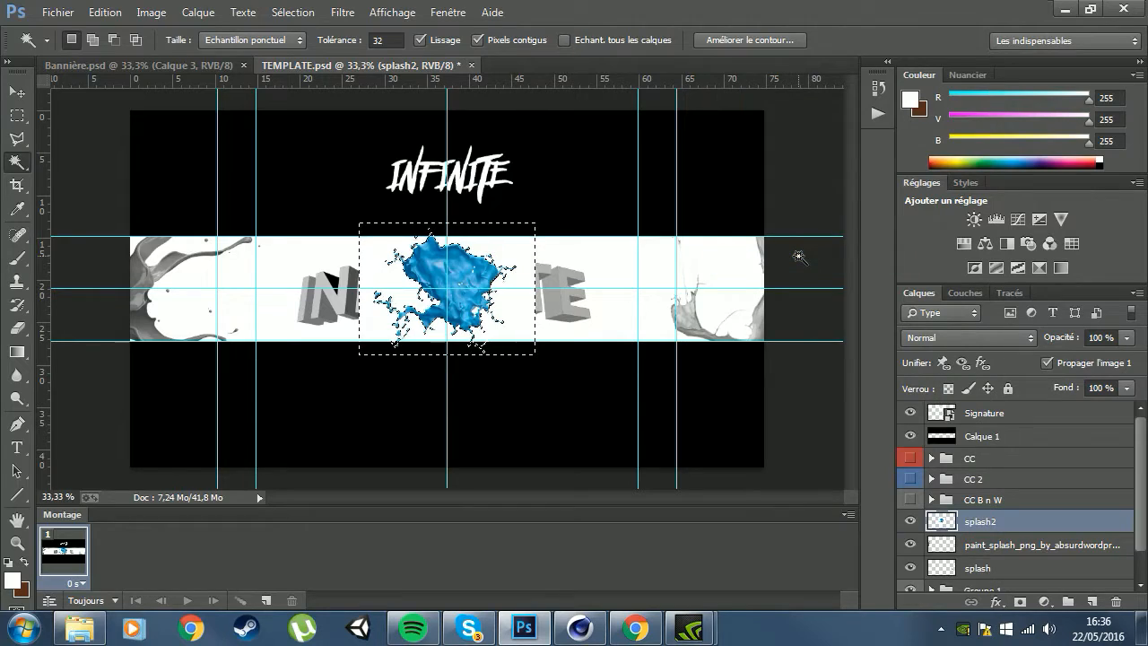
{"action": "key", "text": "Delete"}
{"action": "left_click", "coordinate": [17, 115]}
{"action": "left_click", "coordinate": [196, 157]}
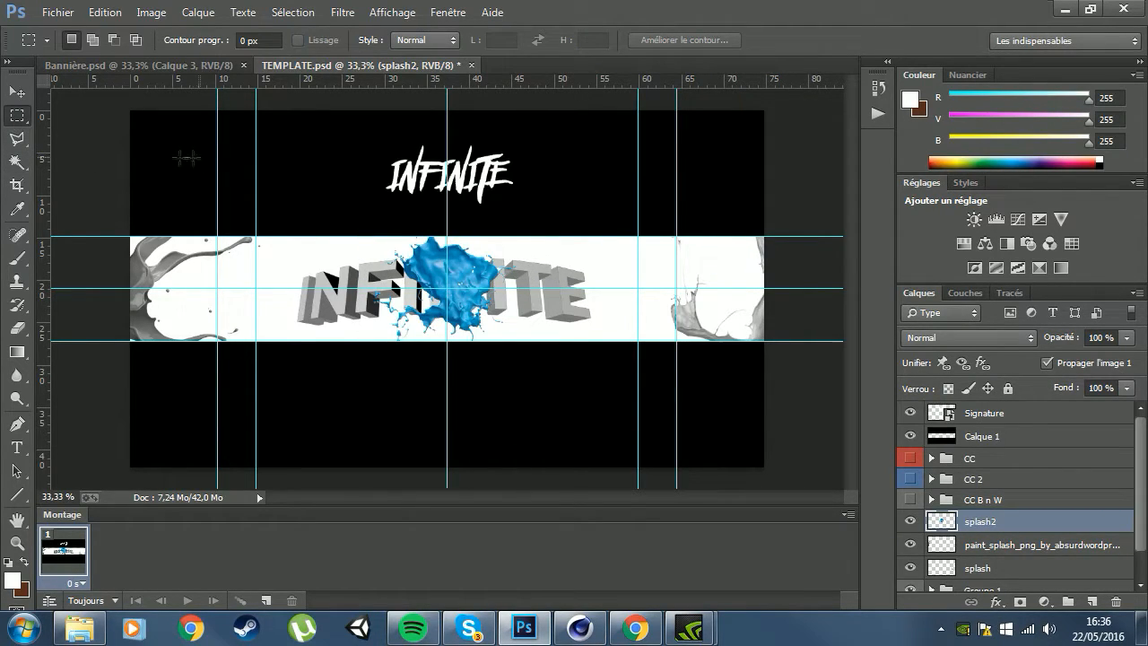
Turn the blue splash2 grey by setting its Hue/Saturation saturation to -100.
{"action": "left_click", "coordinate": [17, 91]}
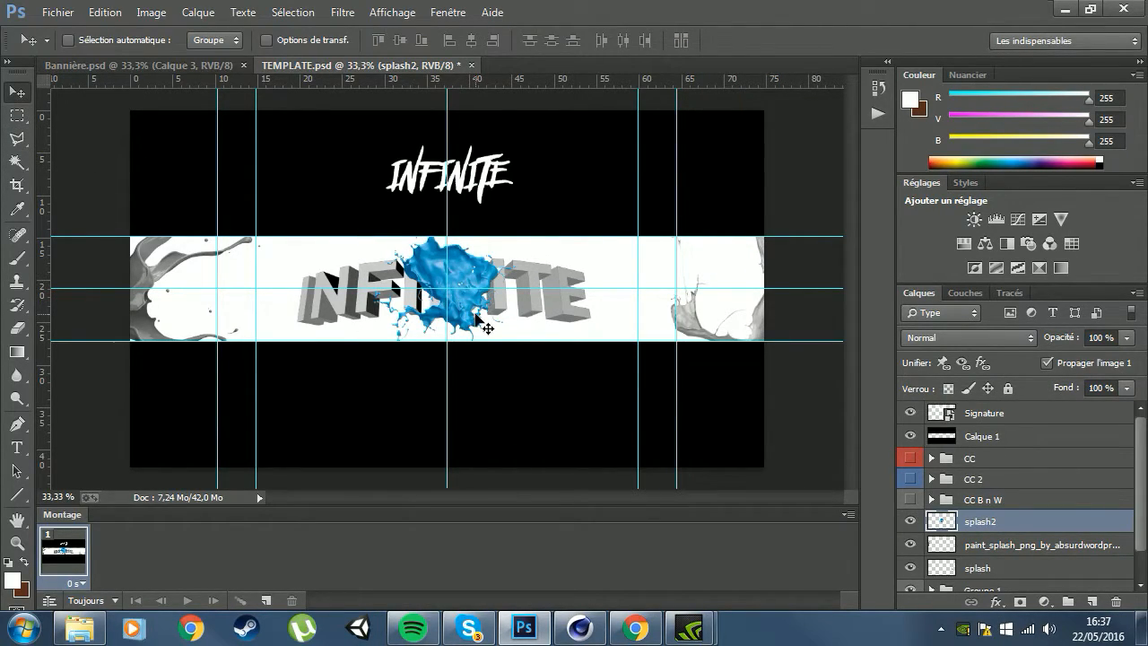
{"action": "key", "text": "ctrl+u"}
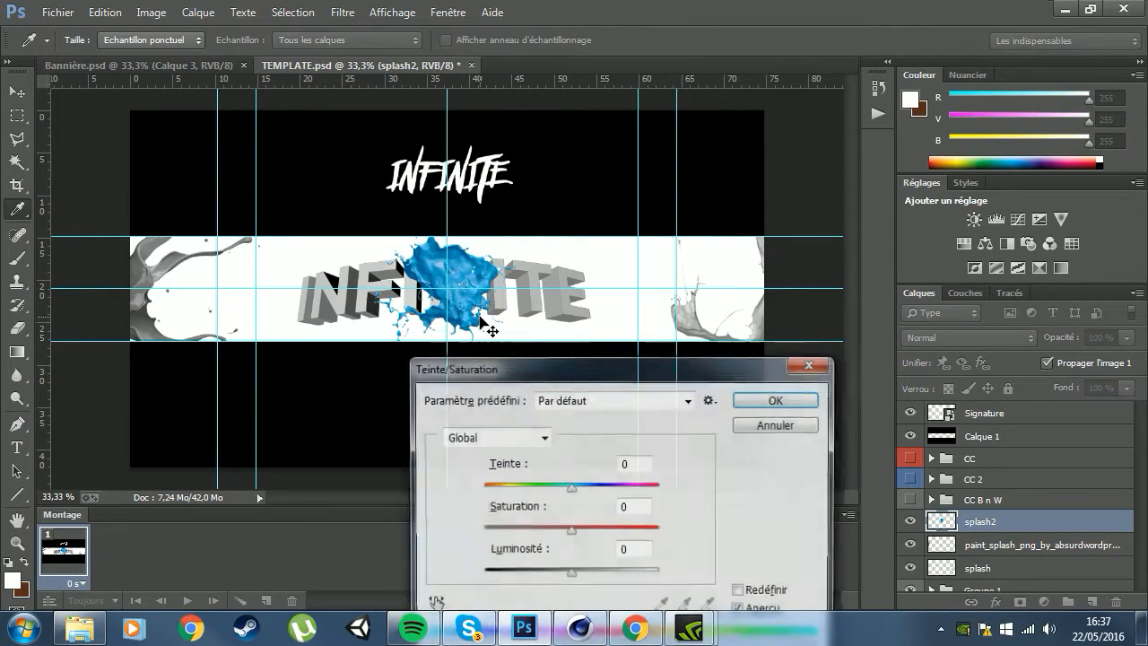
{"action": "left_click_drag", "start_coordinate": [573, 537], "coordinate": [482, 531]}
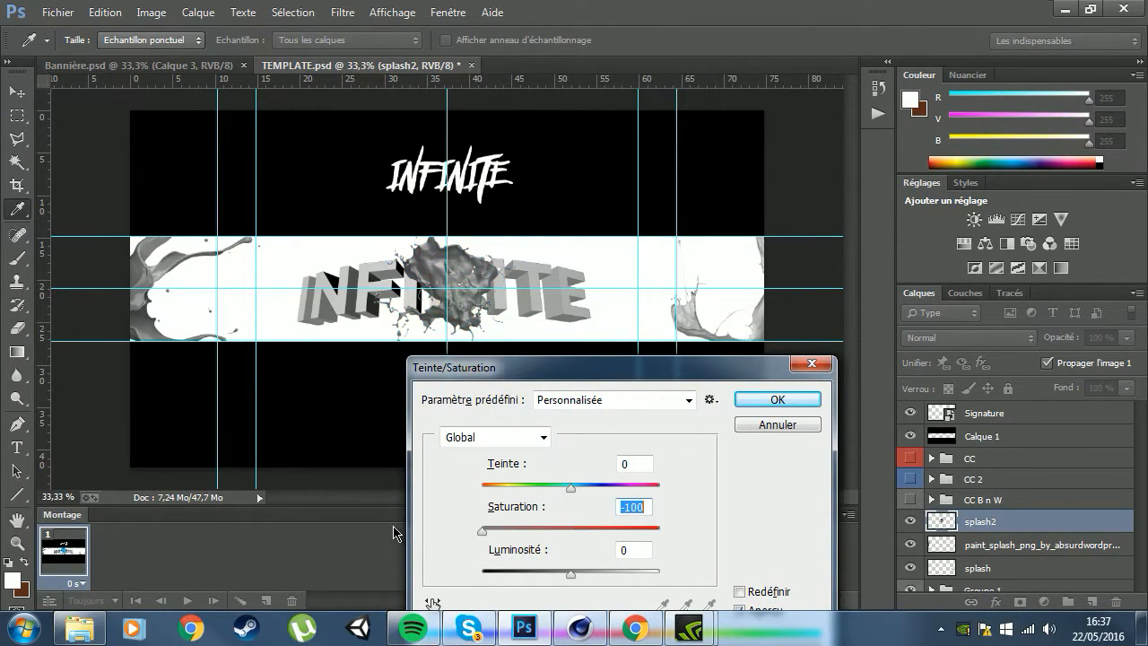
{"action": "key", "text": "Return"}
Move the grey splash to the band's bottom edge under the first letters and place a duplicate at the top edge above the text.
{"action": "left_click_drag", "start_coordinate": [414, 369], "coordinate": [288, 454]}
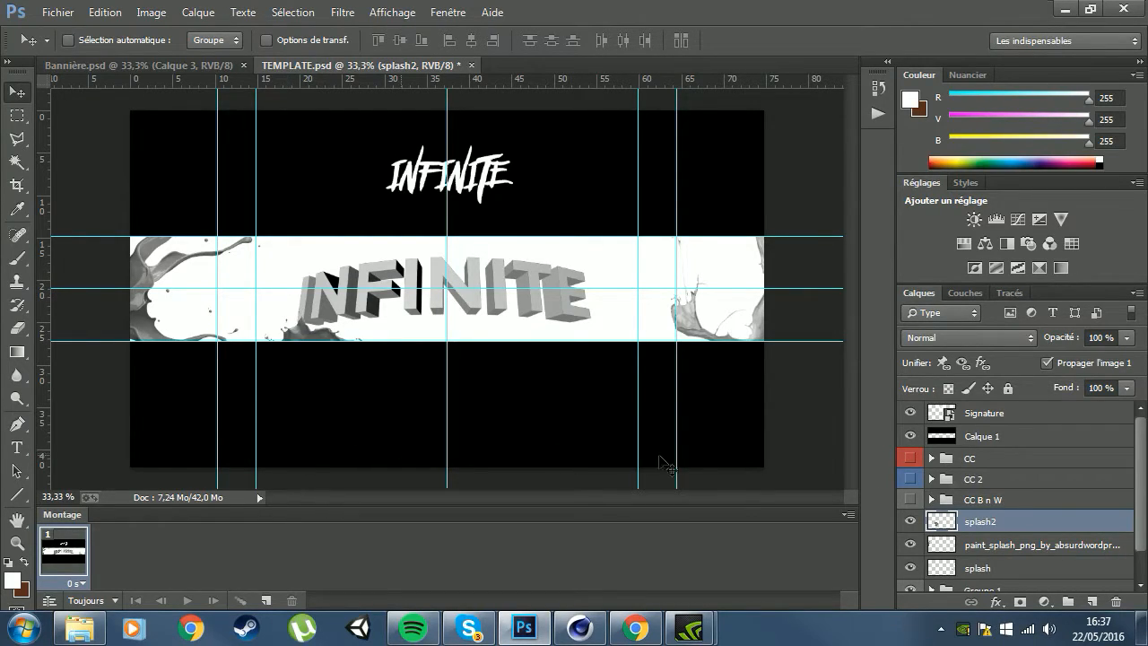
{"action": "key", "text": "ctrl+j"}
{"action": "left_click_drag", "start_coordinate": [361, 407], "coordinate": [434, 235]}
Add two more splash copies: a rotated one at the band's bottom edge under the T and one at the top edge beyond the text.
{"action": "left_click_drag", "start_coordinate": [1096, 521], "coordinate": [1091, 600]}
{"action": "left_click_drag", "start_coordinate": [411, 353], "coordinate": [541, 503]}
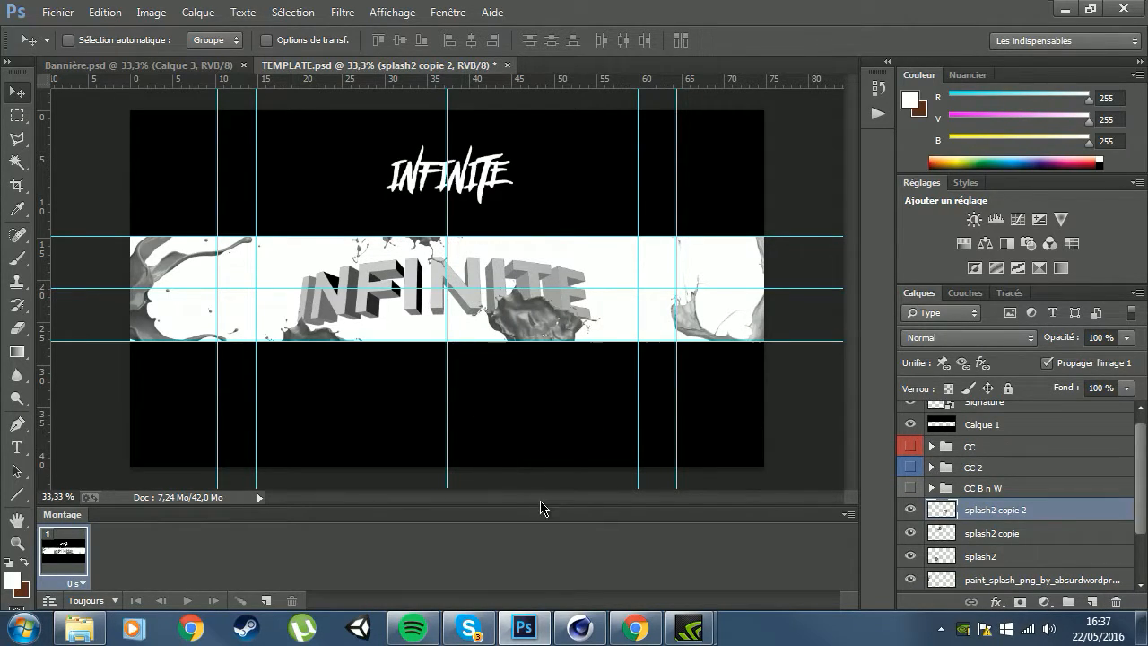
{"action": "key", "text": "ctrl+t"}
{"action": "left_click_drag", "start_coordinate": [661, 379], "coordinate": [614, 446]}
{"action": "left_click_drag", "start_coordinate": [534, 368], "coordinate": [533, 416]}
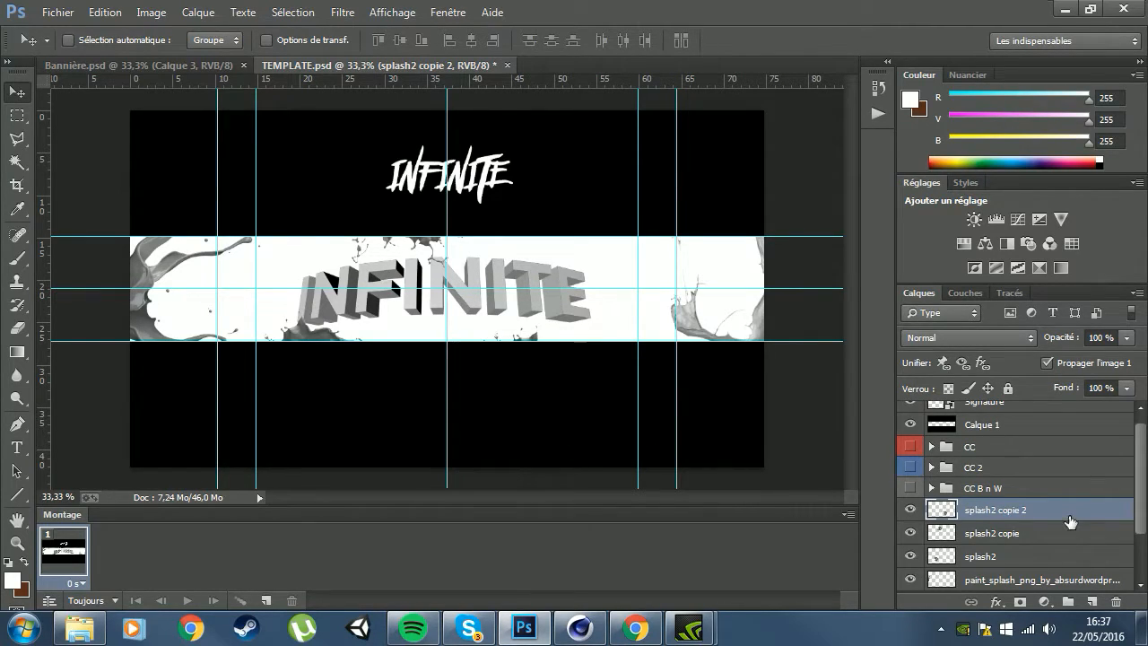
{"action": "left_click_drag", "start_coordinate": [1070, 522], "coordinate": [1092, 600]}
{"action": "left_click_drag", "start_coordinate": [530, 415], "coordinate": [627, 224]}
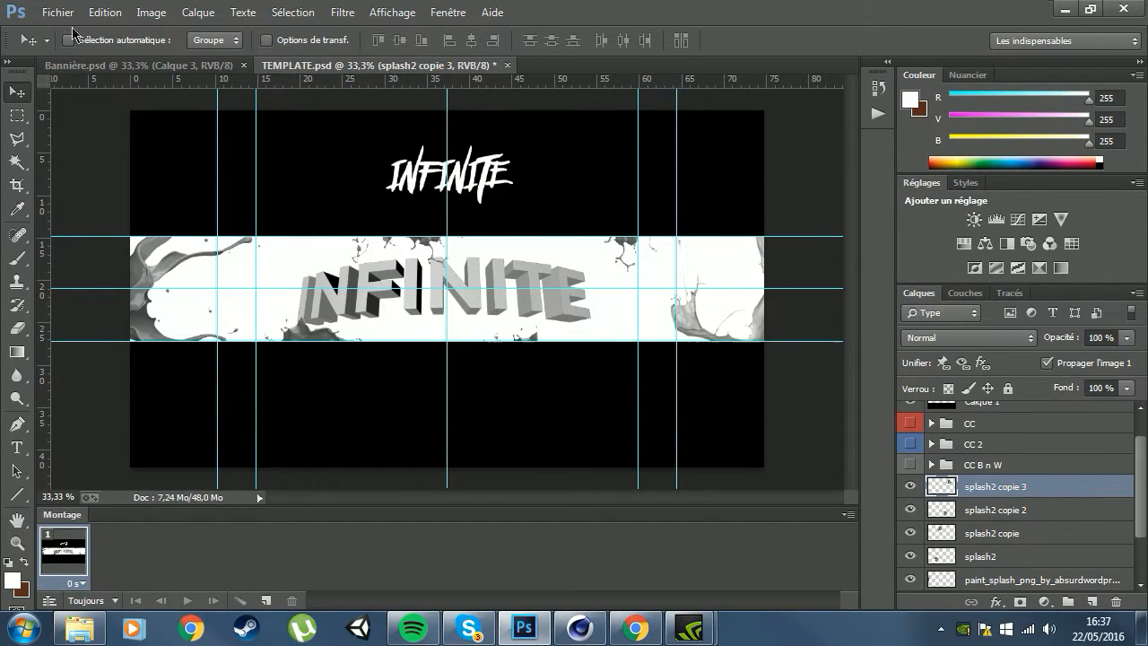
Place the wpp skyrim image at its default size and move it over the band's left end.
{"action": "left_click", "coordinate": [57, 12]}
{"action": "left_click", "coordinate": [81, 303]}
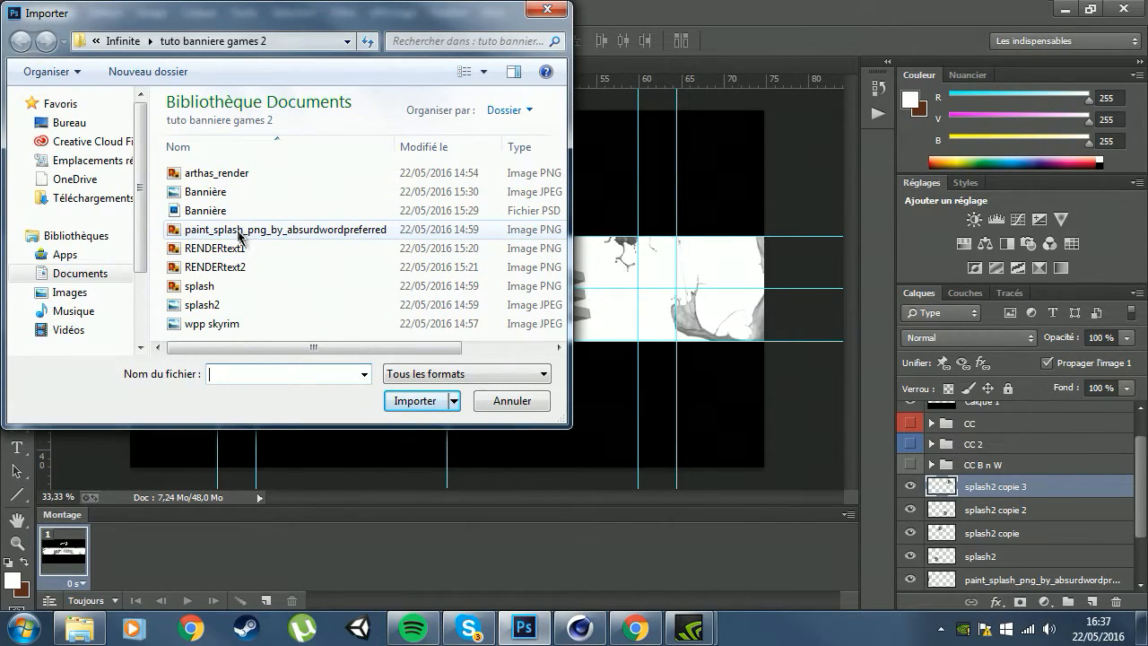
{"action": "left_click", "coordinate": [212, 323]}
{"action": "left_click", "coordinate": [413, 400]}
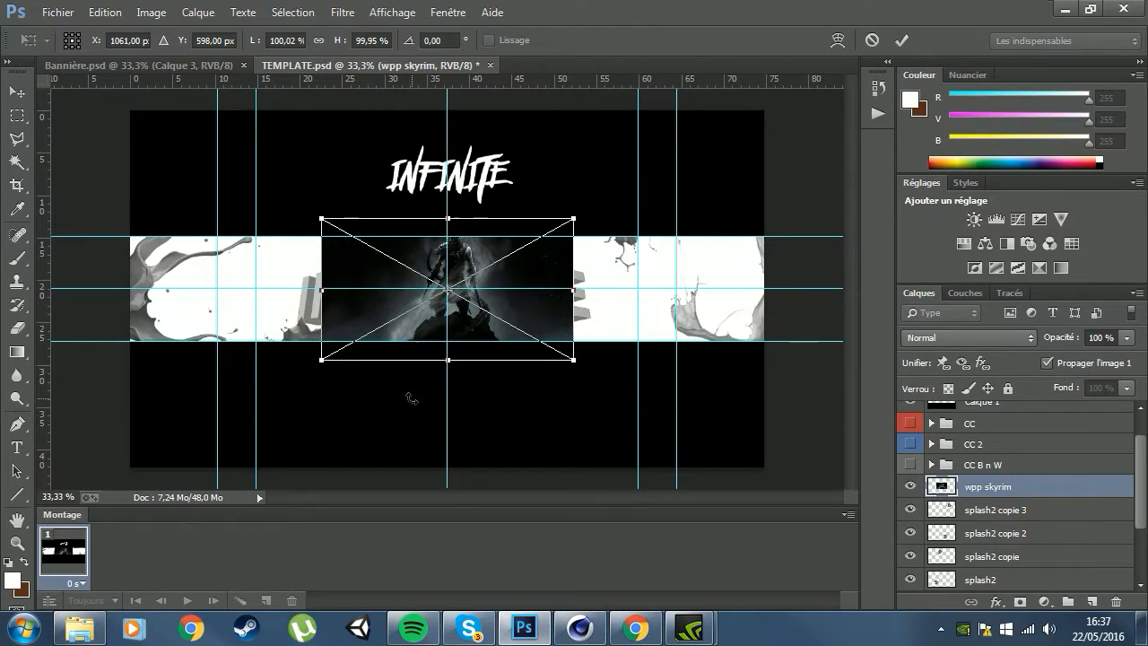
{"action": "key", "text": "Return"}
{"action": "left_click_drag", "start_coordinate": [401, 399], "coordinate": [94, 407]}
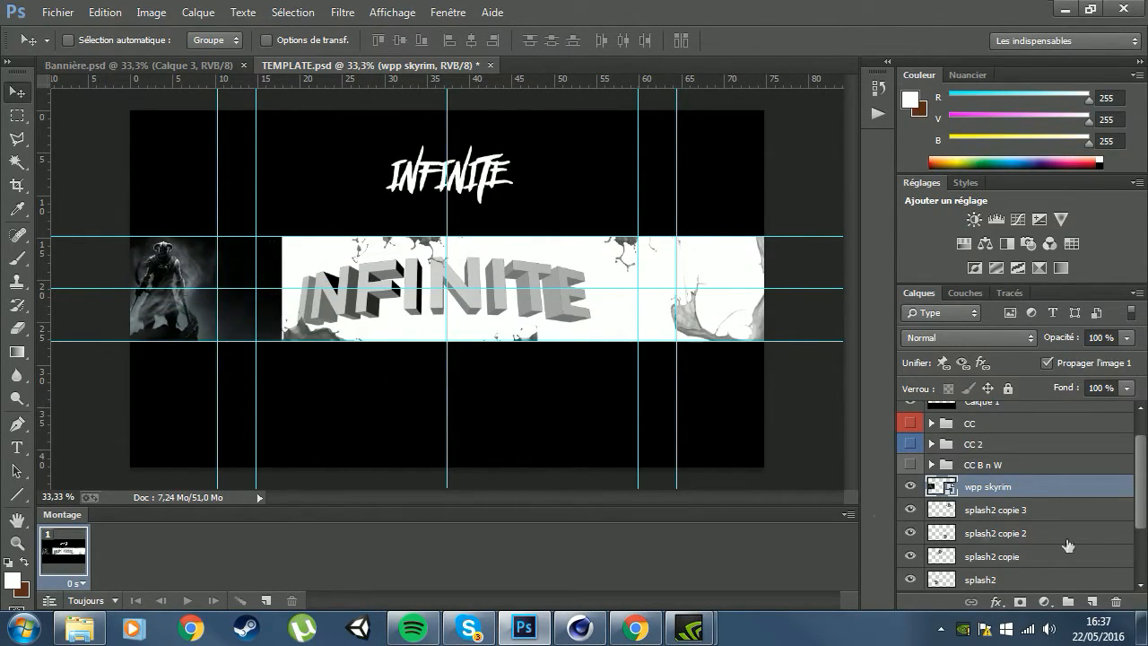
Move wpp skyrim directly above the left paint splash layer, clip it to that layer, and lower its opacity to 43%.
{"action": "mouse_move", "coordinate": [1089, 489]}
{"action": "left_mouse_down"}
{"action": "mouse_move", "coordinate": [1047, 583]}
{"action": "mouse_move", "coordinate": [1042, 512]}
{"action": "mouse_move", "coordinate": [1024, 580]}
{"action": "mouse_move", "coordinate": [1016, 489]}
{"action": "left_mouse_up"}
{"action": "right_click", "coordinate": [1017, 491]}
{"action": "left_click", "coordinate": [826, 338]}
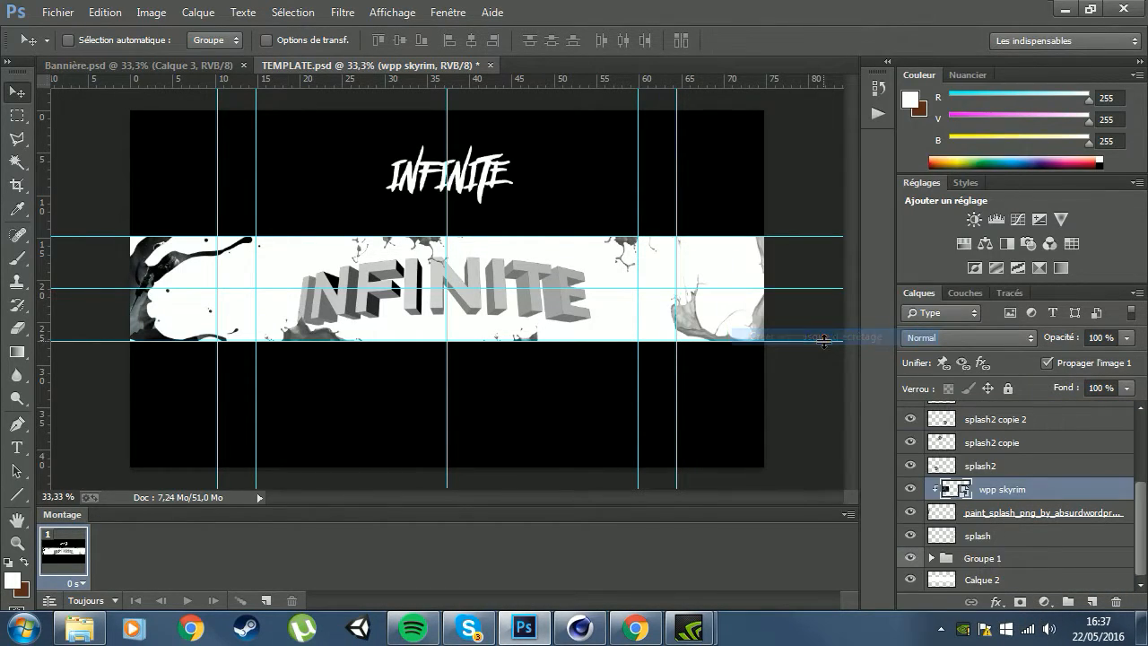
{"action": "left_click_drag", "start_coordinate": [1063, 338], "coordinate": [1018, 372]}
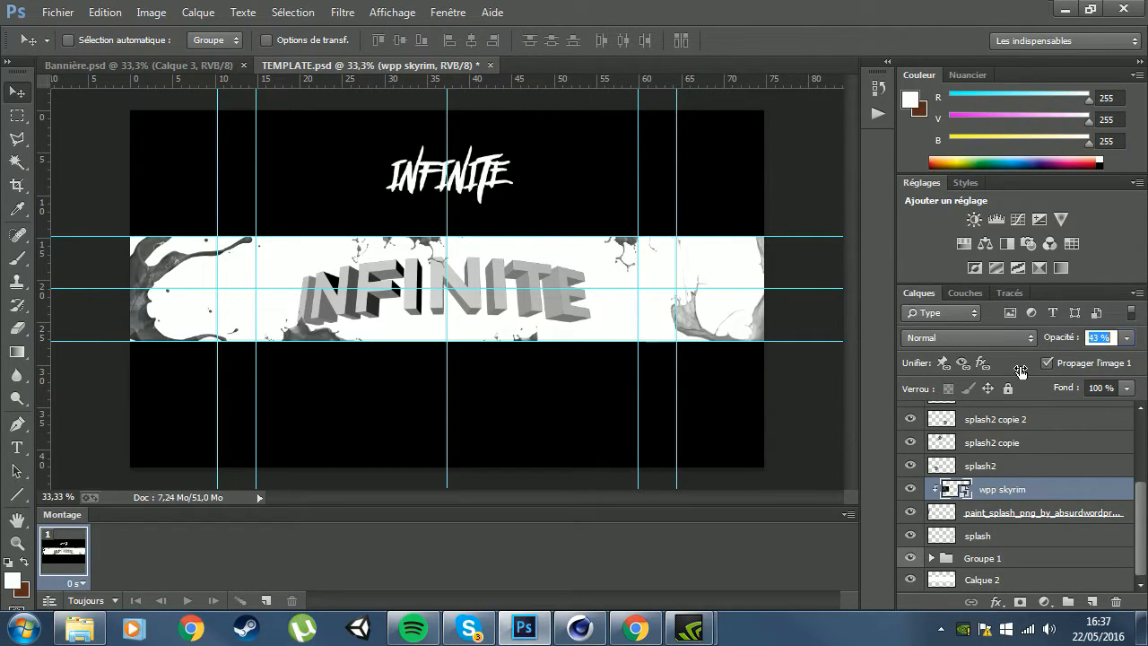
{"action": "left_click_drag", "start_coordinate": [333, 418], "coordinate": [329, 411]}
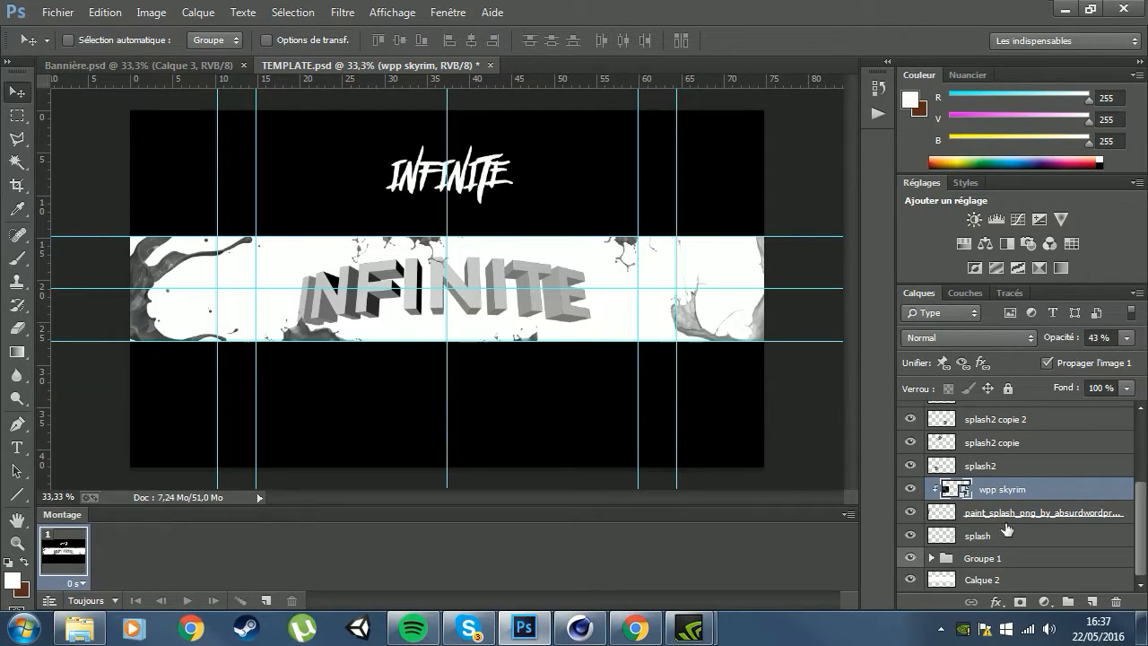
Check the finished Bannière.psd for reference by hiding Calque 3 and showing Groupe 2, and return to TEMPLATE.psd.
{"action": "left_click", "coordinate": [193, 65]}
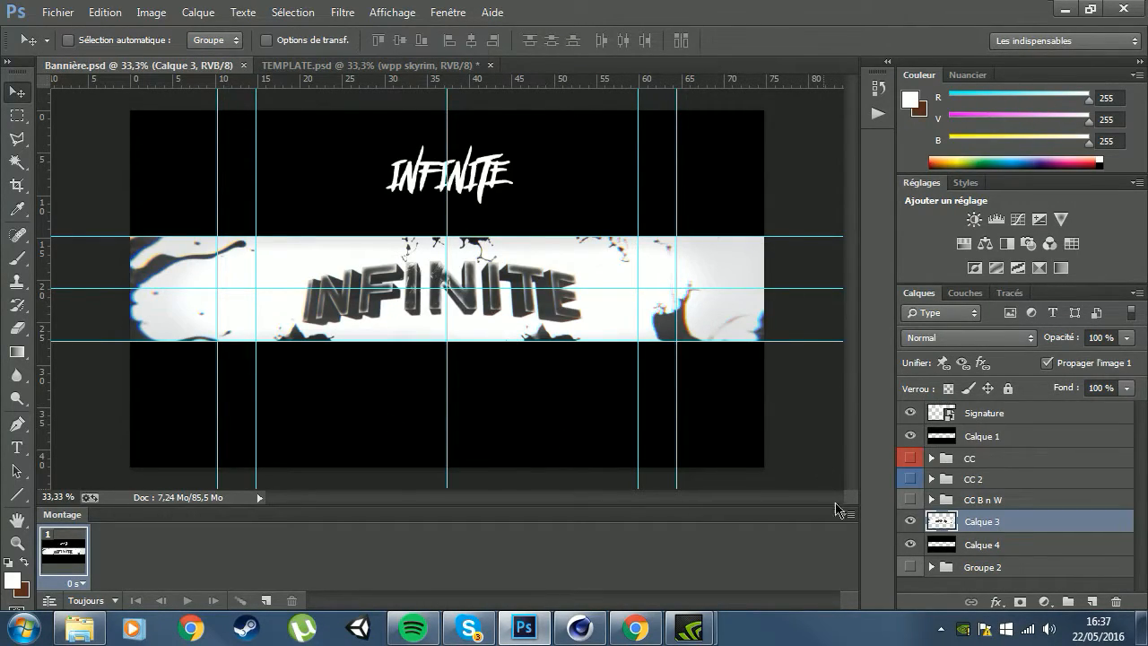
{"action": "left_click", "coordinate": [909, 520]}
{"action": "left_click", "coordinate": [910, 567]}
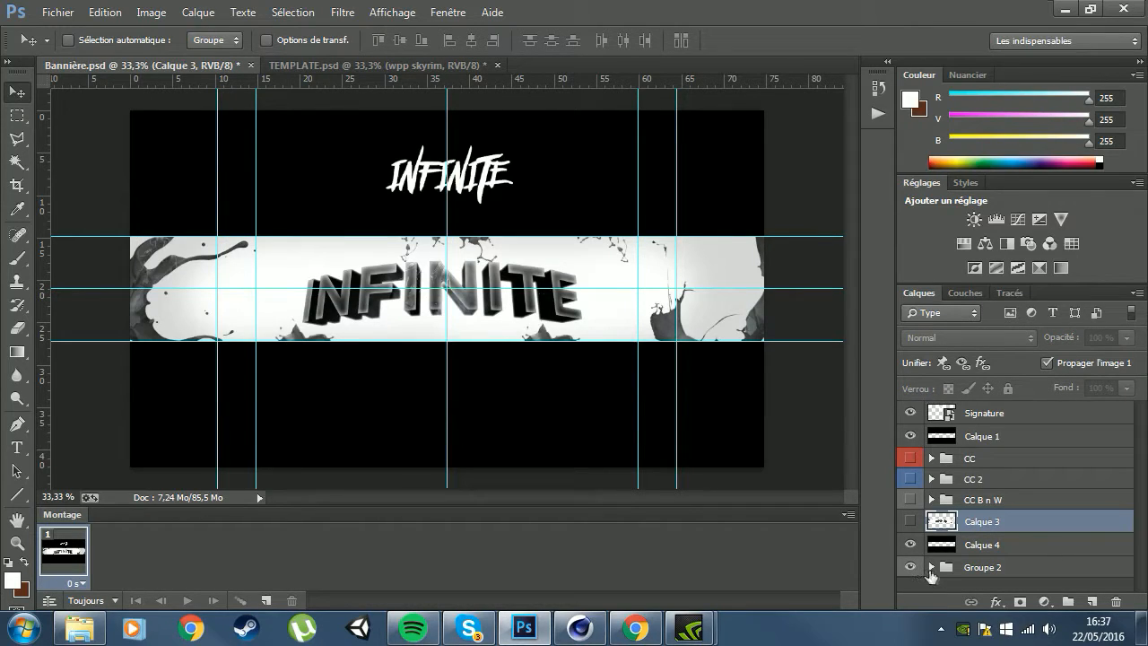
{"action": "left_click", "coordinate": [422, 65]}
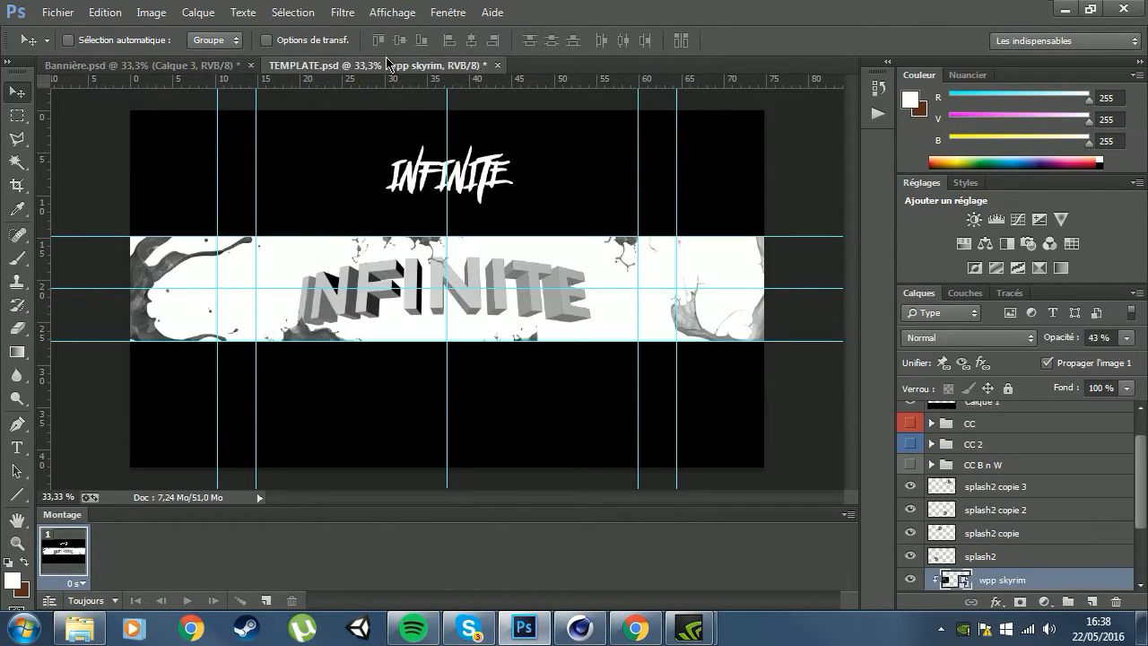
Duplicate the wpp skyrim layer, move the copy directly above the splash layer, and make it a clipping mask.
{"action": "left_click_drag", "start_coordinate": [1076, 602], "coordinate": [1092, 601]}
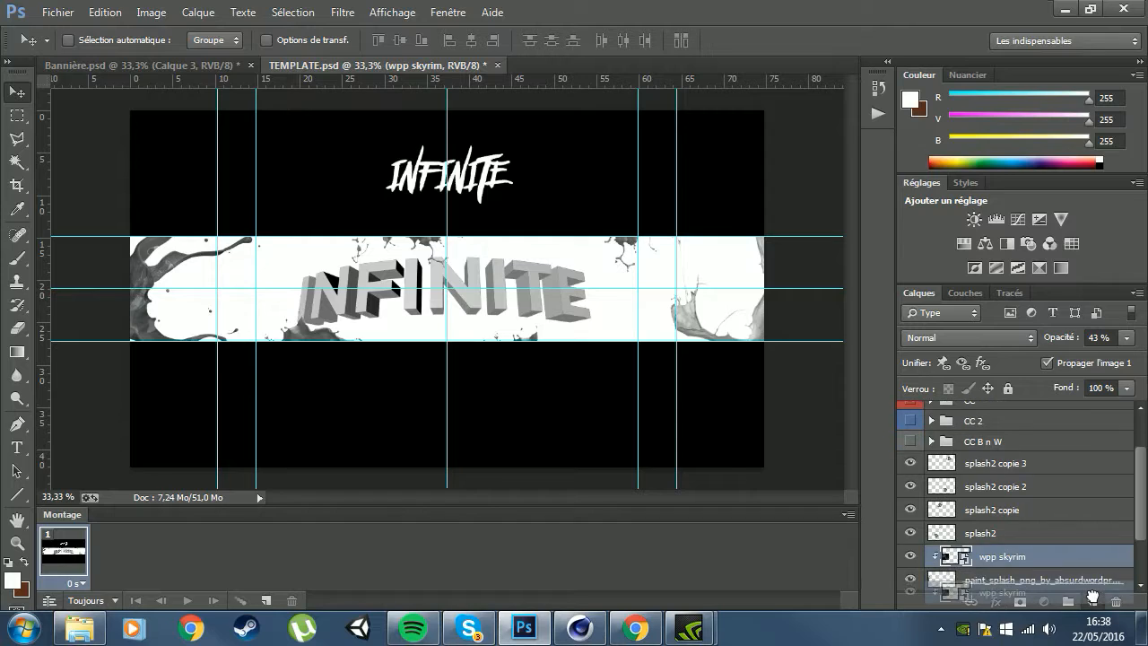
{"action": "left_click_drag", "start_coordinate": [1051, 563], "coordinate": [1057, 542]}
{"action": "scroll", "coordinate": [1047, 537], "scroll_direction": "down", "scroll_amount": 3}
{"action": "left_click_drag", "start_coordinate": [1002, 448], "coordinate": [998, 514]}
{"action": "right_click", "coordinate": [998, 515]}
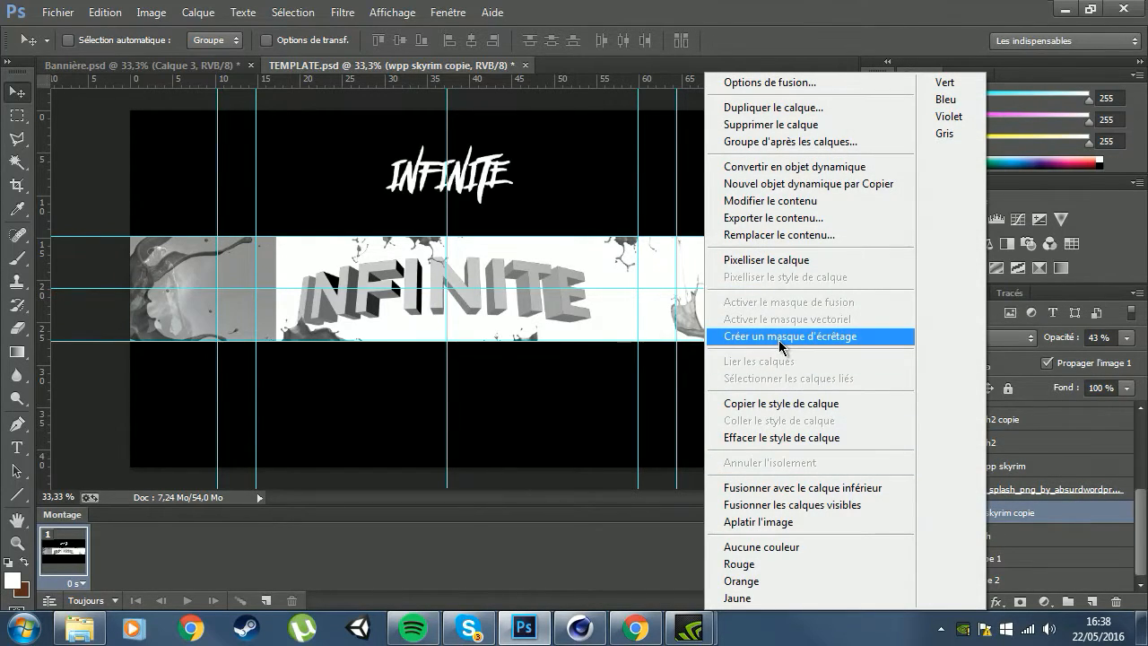
{"action": "left_click", "coordinate": [779, 337]}
Shift the clipped copy over the right-end splash at 58% opacity and set the original wpp skyrim layer's opacity to 61%.
{"action": "left_click_drag", "start_coordinate": [152, 398], "coordinate": [701, 393]}
{"action": "left_click_drag", "start_coordinate": [1061, 339], "coordinate": [1065, 348]}
{"action": "mouse_move", "coordinate": [730, 400]}
{"action": "left_mouse_down"}
{"action": "mouse_move", "coordinate": [711, 398]}
{"action": "mouse_move", "coordinate": [720, 392]}
{"action": "left_mouse_up"}
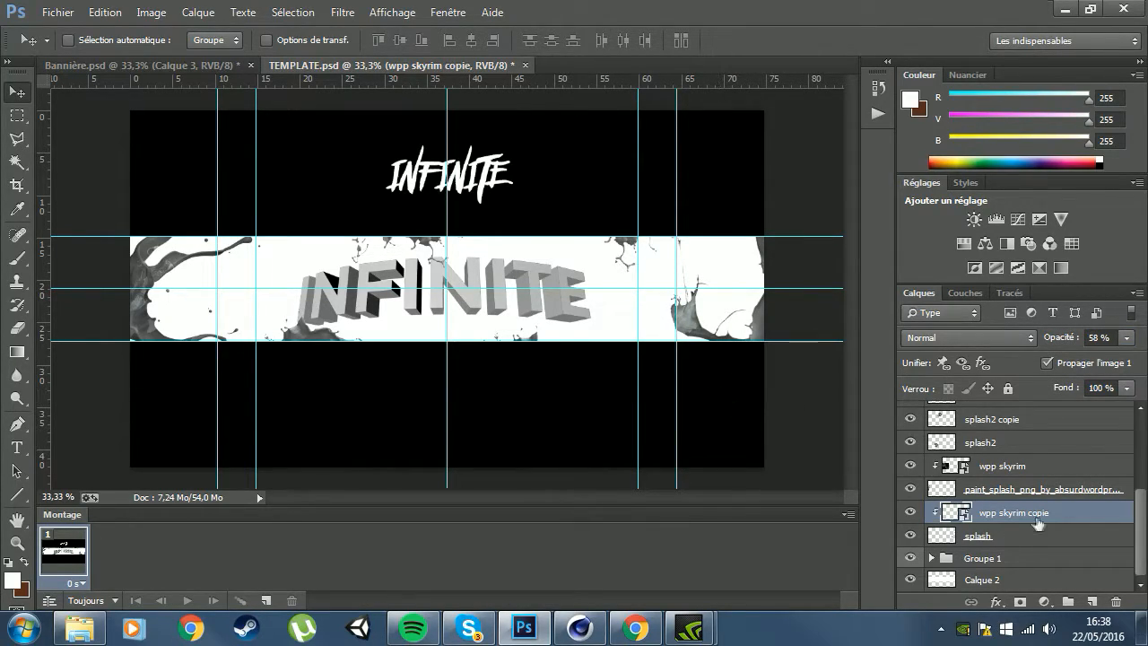
{"action": "left_click", "coordinate": [1010, 467]}
{"action": "left_click", "coordinate": [1061, 340]}
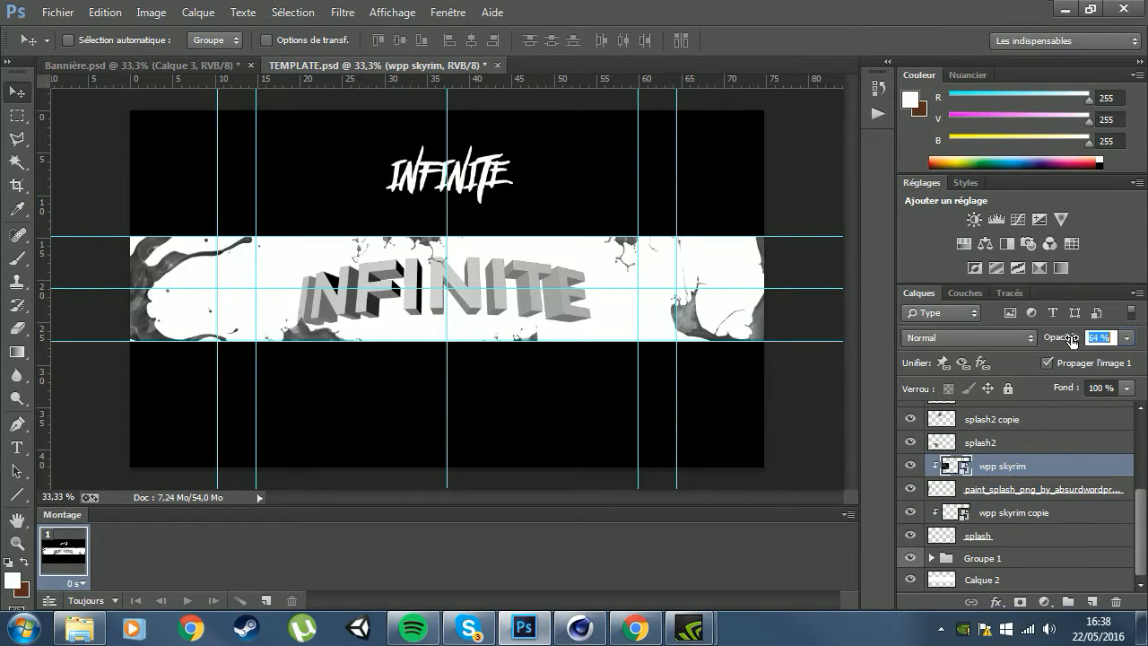
Duplicate the wpp skyrim layer again and move the copy into Groupe 1, below the text renders.
{"action": "key", "text": "ctrl+j"}
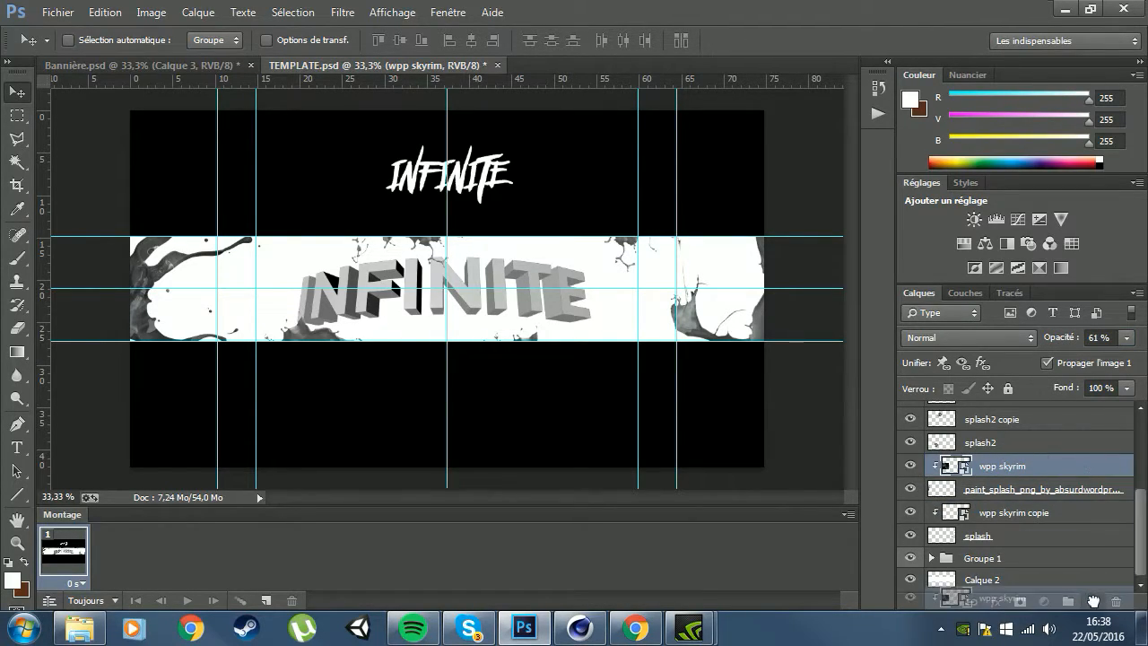
{"action": "scroll", "coordinate": [1040, 521], "scroll_direction": "up", "scroll_amount": 2}
{"action": "scroll", "coordinate": [1036, 542], "scroll_direction": "down", "scroll_amount": 3}
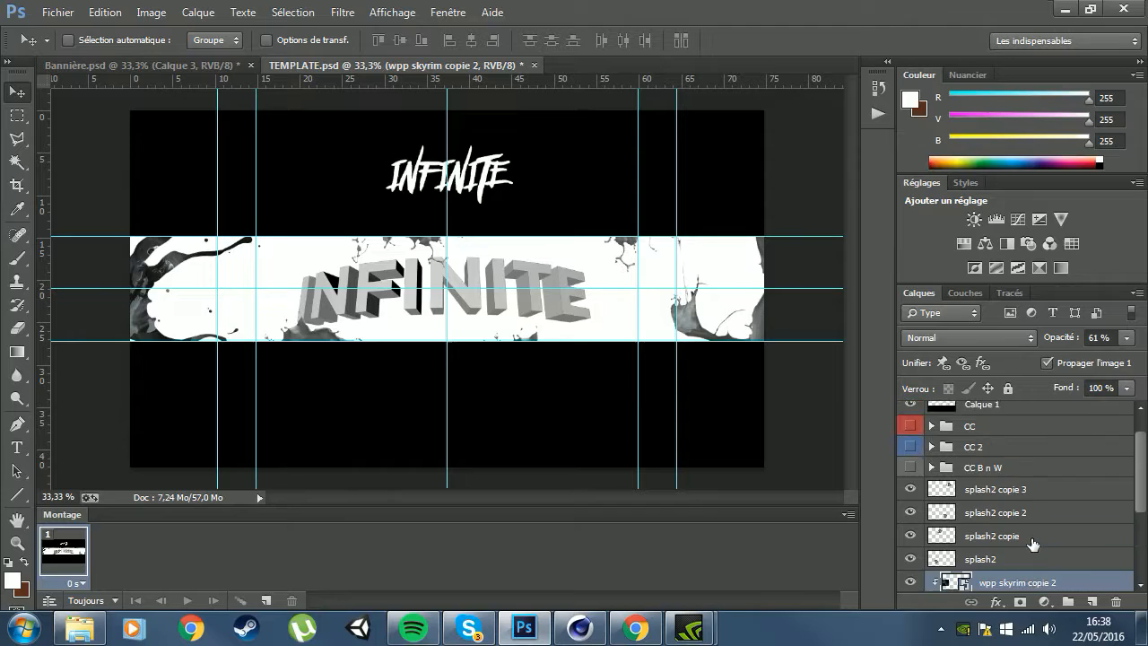
{"action": "left_click_drag", "start_coordinate": [1023, 449], "coordinate": [933, 558]}
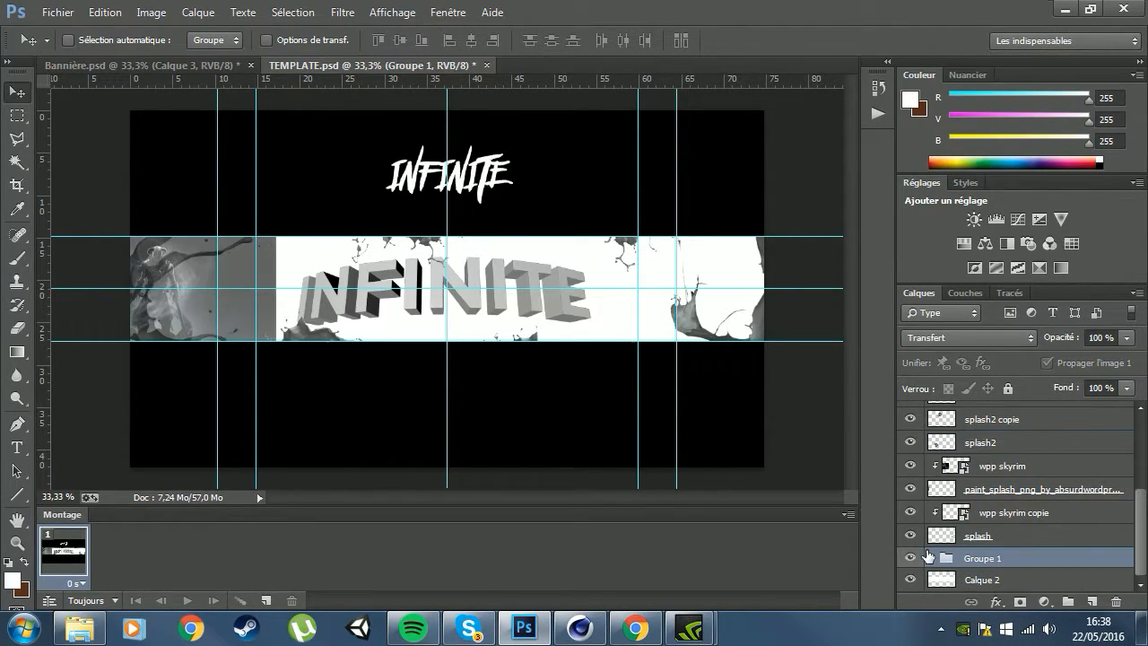
{"action": "left_click", "coordinate": [930, 558]}
{"action": "scroll", "coordinate": [987, 521], "scroll_direction": "down", "scroll_amount": 2}
Move the skyrim copy inside Groupe 1 behind the INFINITE text and enlarge it to span the whole text.
{"action": "left_click_drag", "start_coordinate": [290, 389], "coordinate": [466, 397]}
{"action": "key", "text": "ctrl+z"}
{"action": "left_click", "coordinate": [1013, 557]}
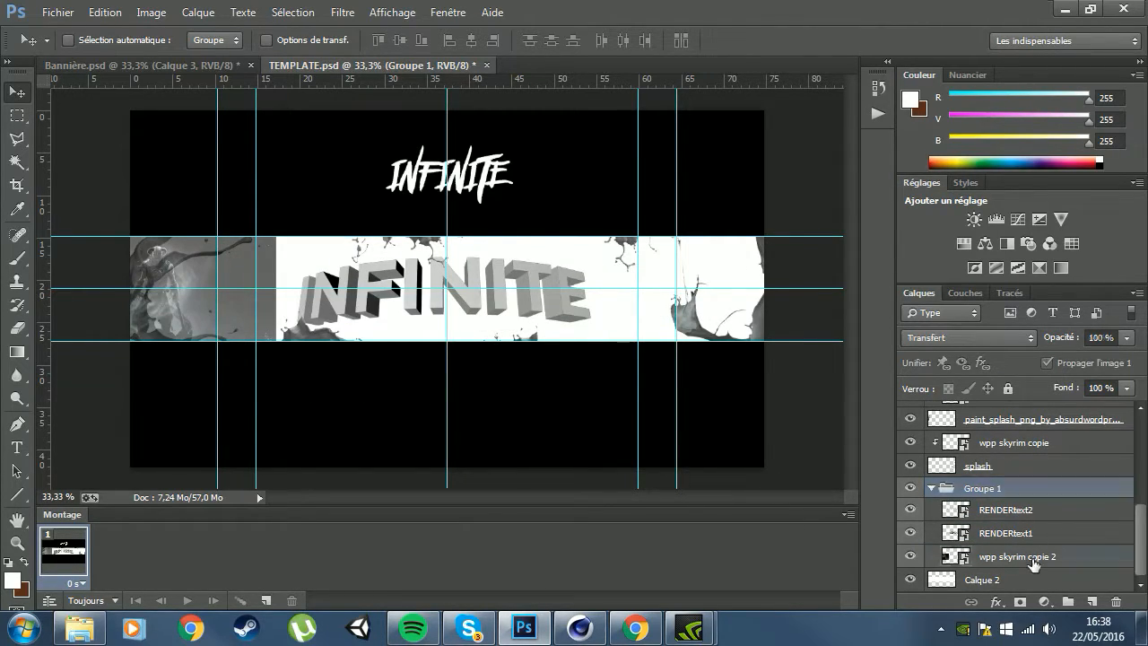
{"action": "left_click_drag", "start_coordinate": [305, 430], "coordinate": [619, 411]}
{"action": "key", "text": "ctrl+t"}
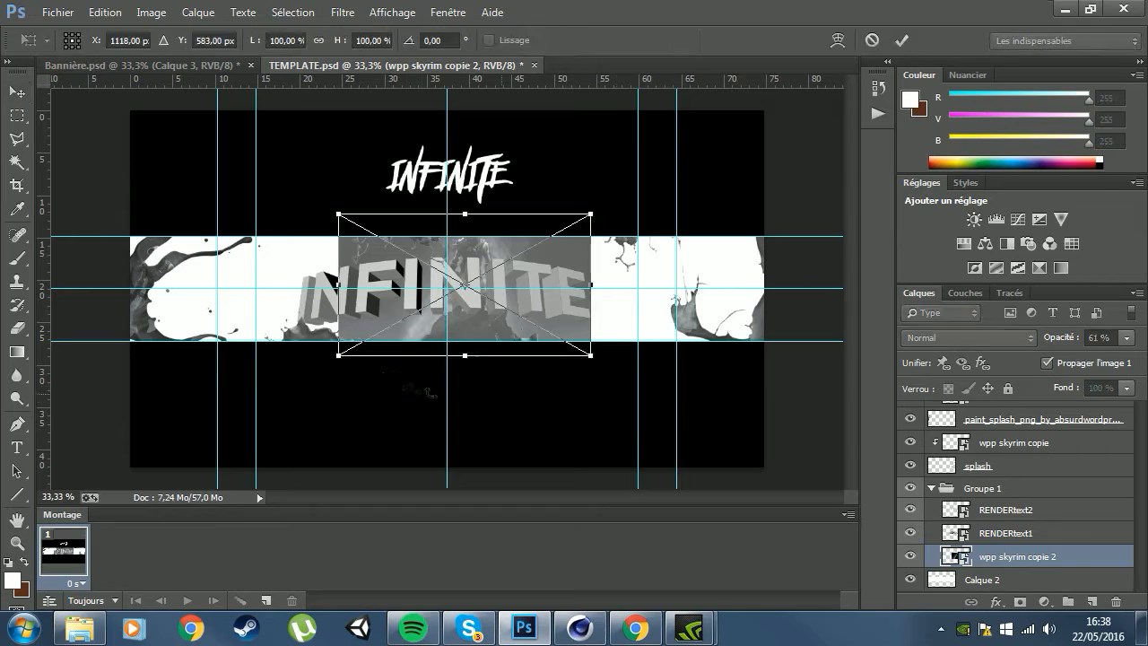
{"action": "left_click_drag", "start_coordinate": [338, 355], "coordinate": [258, 398]}
{"action": "key", "text": "Return"}
{"action": "left_click_drag", "start_coordinate": [337, 386], "coordinate": [353, 387]}
Move the skyrim copy directly above RENDERtext1, set its opacity to 100%, and clip it to that render.
{"action": "left_click_drag", "start_coordinate": [1046, 562], "coordinate": [1045, 522]}
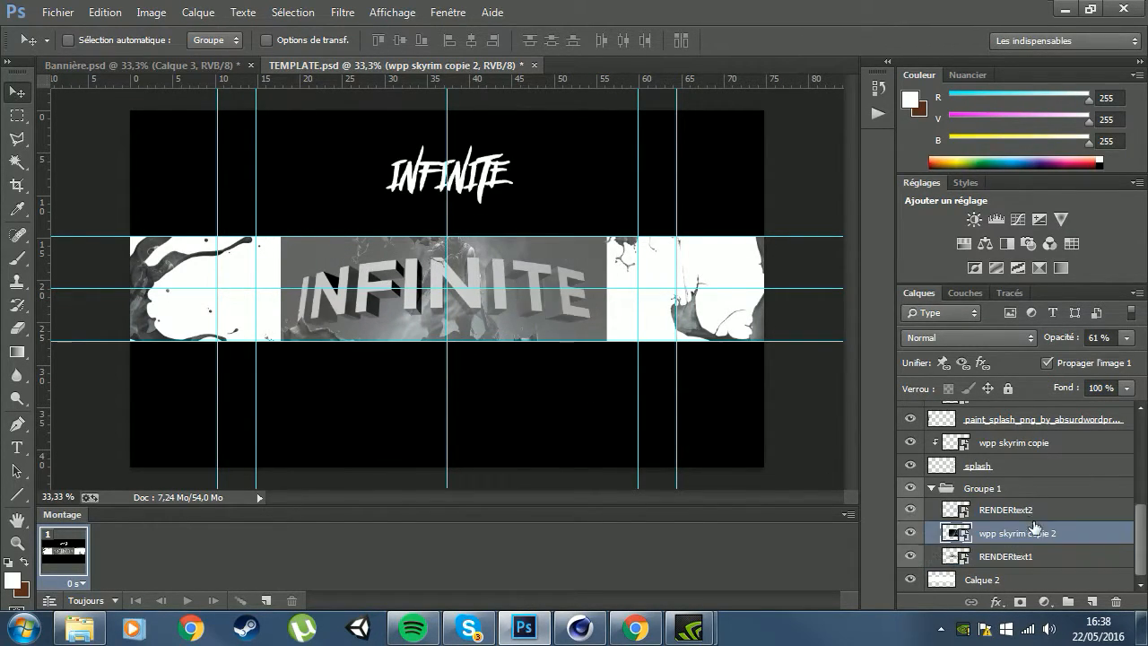
{"action": "left_click_drag", "start_coordinate": [1063, 344], "coordinate": [1132, 350]}
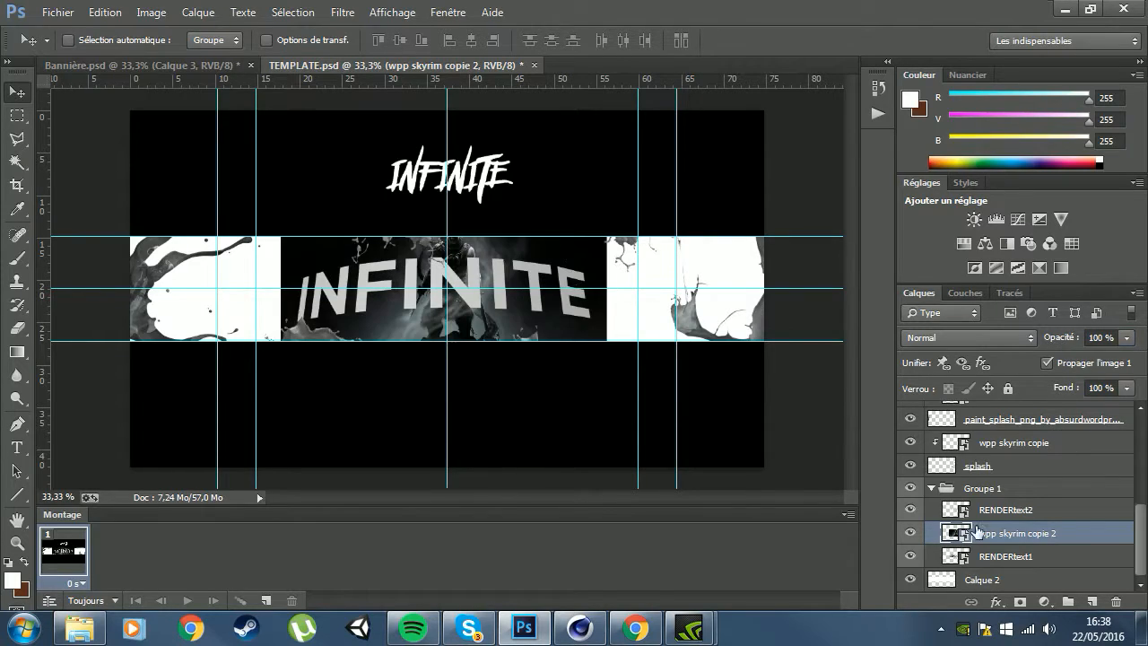
{"action": "right_click", "coordinate": [1014, 535]}
{"action": "left_click", "coordinate": [763, 334]}
Duplicate the clipped skyrim layer above RENDERtext2 and clip the duplicate to that render.
{"action": "left_click_drag", "start_coordinate": [1066, 530], "coordinate": [1021, 502]}
{"action": "right_click", "coordinate": [1019, 504]}
{"action": "left_click", "coordinate": [790, 334]}
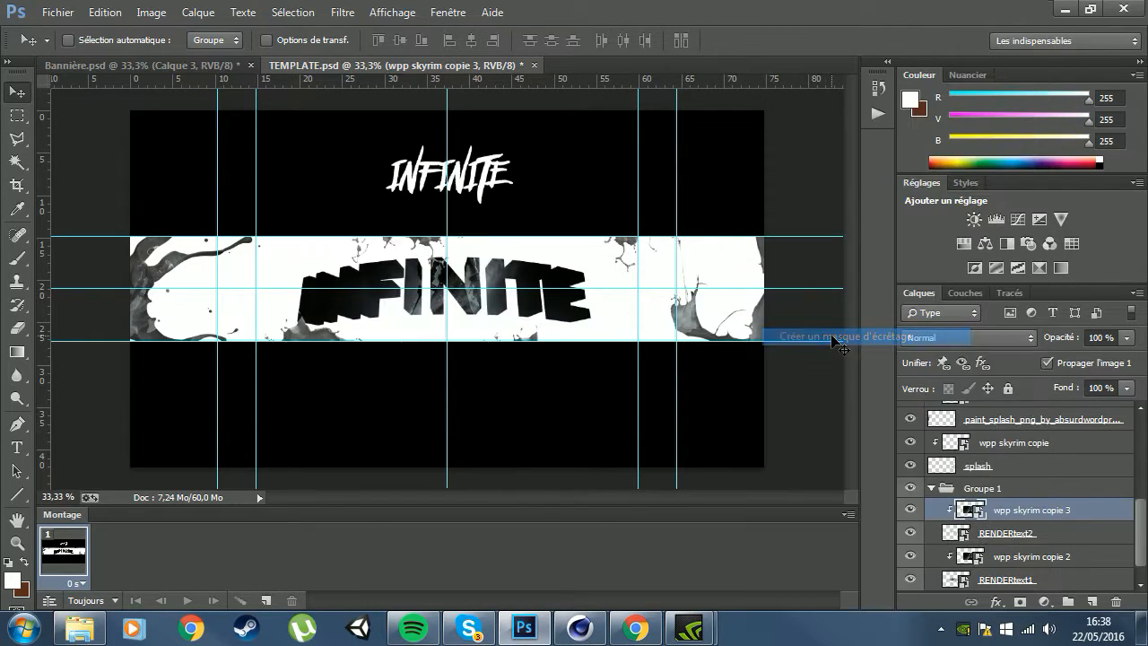
Add a white inner glow to RENDERtext2 with a size of 24 px and 55% opacity.
{"action": "left_click", "coordinate": [1093, 536]}
{"action": "key", "text": "space"}
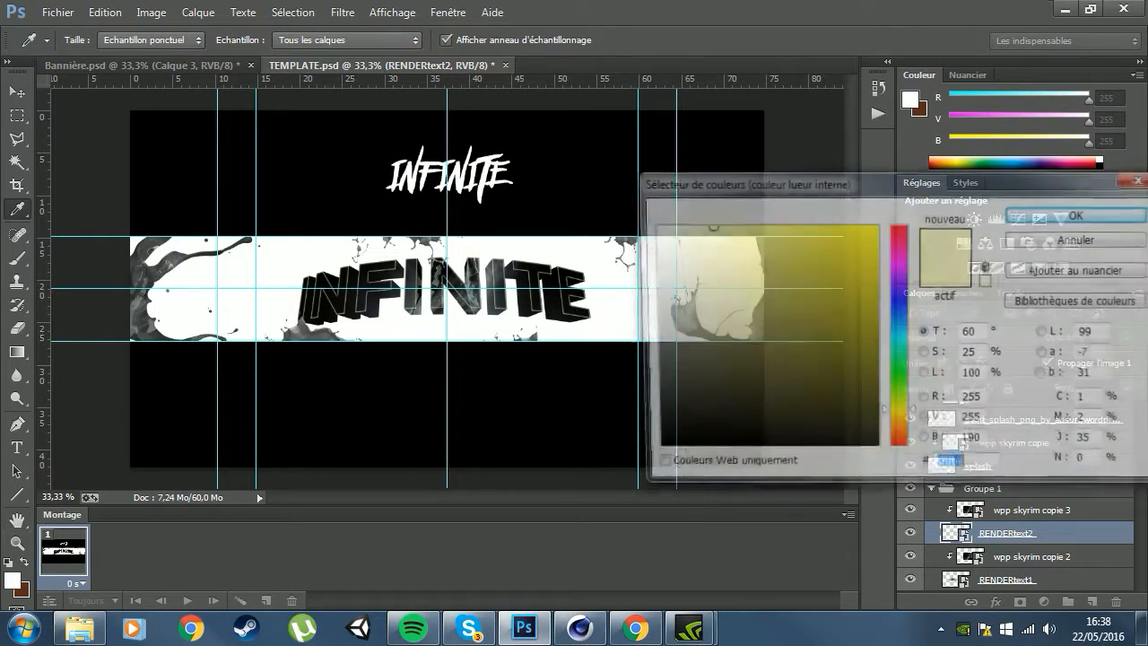
{"action": "left_click_drag", "start_coordinate": [716, 273], "coordinate": [569, 161]}
{"action": "left_click", "coordinate": [1056, 215]}
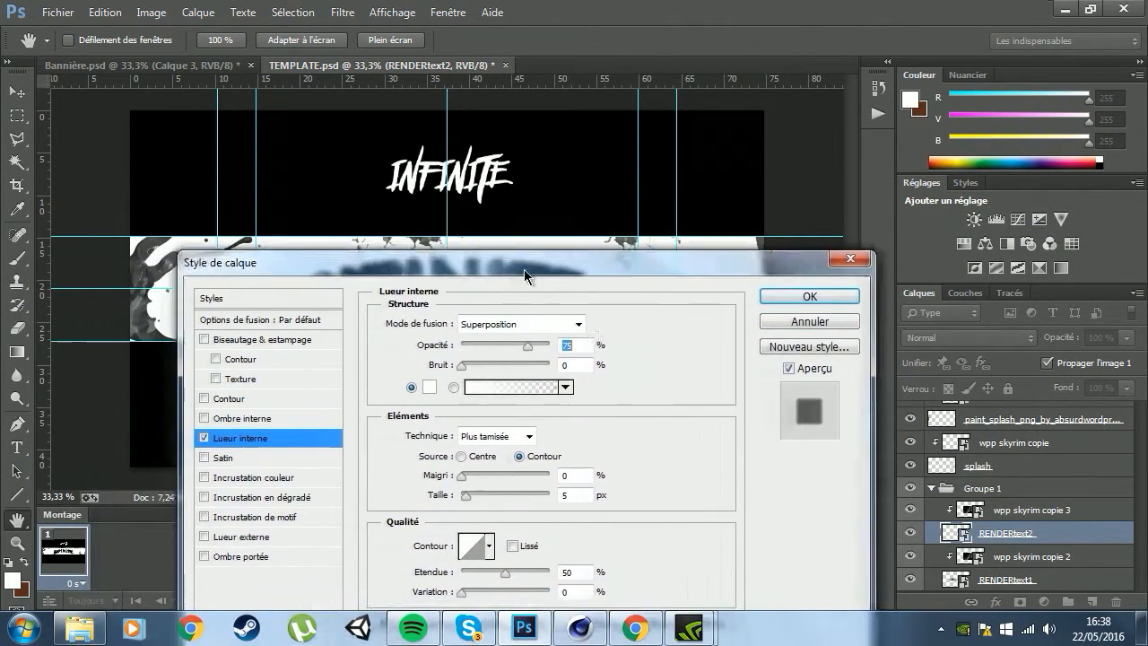
{"action": "left_click_drag", "start_coordinate": [534, 269], "coordinate": [1000, 166]}
{"action": "left_click_drag", "start_coordinate": [943, 392], "coordinate": [952, 389]}
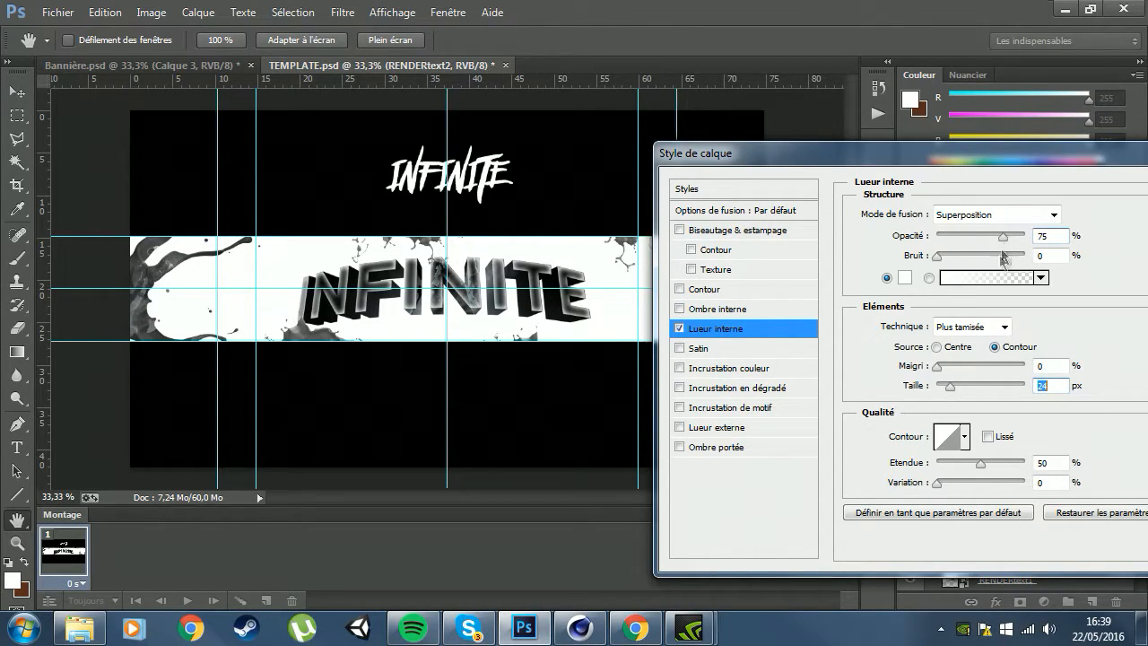
{"action": "left_click_drag", "start_coordinate": [1001, 241], "coordinate": [986, 242]}
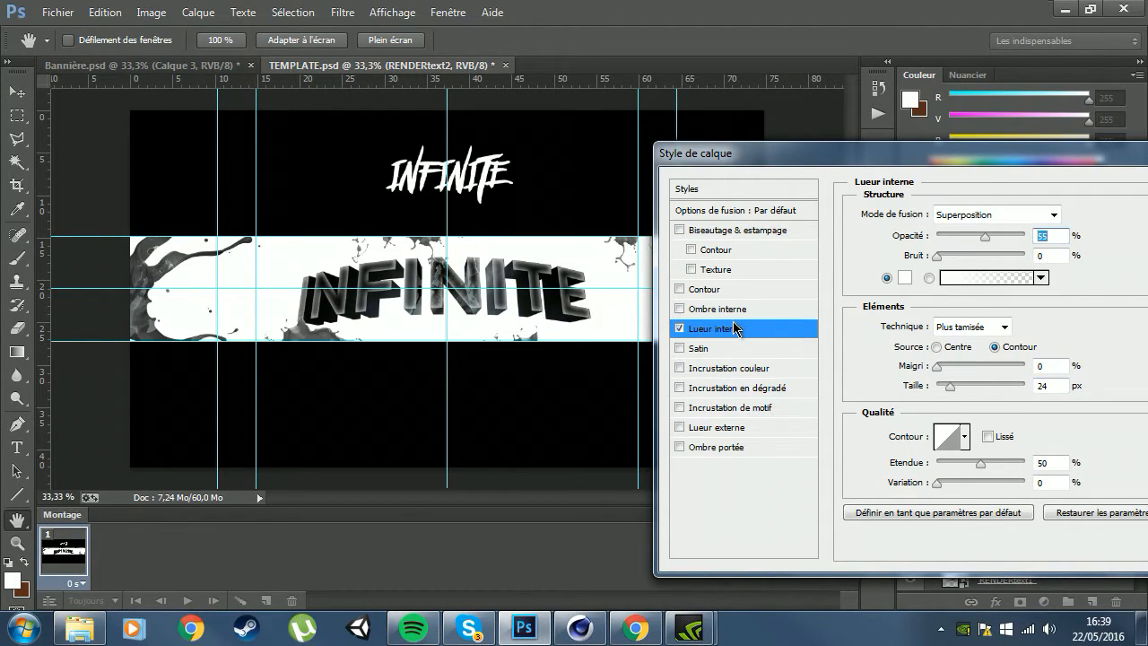
Add a black-to-white linear gradient overlay at 32% opacity to RENDERtext2 and apply its layer style.
{"action": "left_click", "coordinate": [680, 388]}
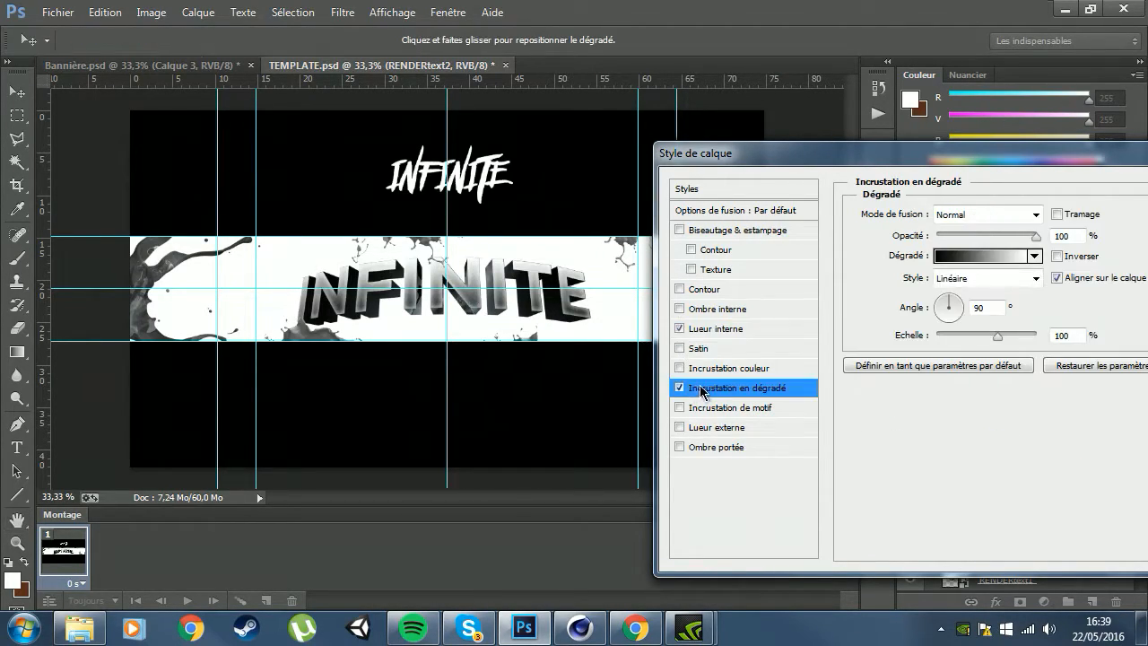
{"action": "left_click_drag", "start_coordinate": [1037, 237], "coordinate": [978, 241]}
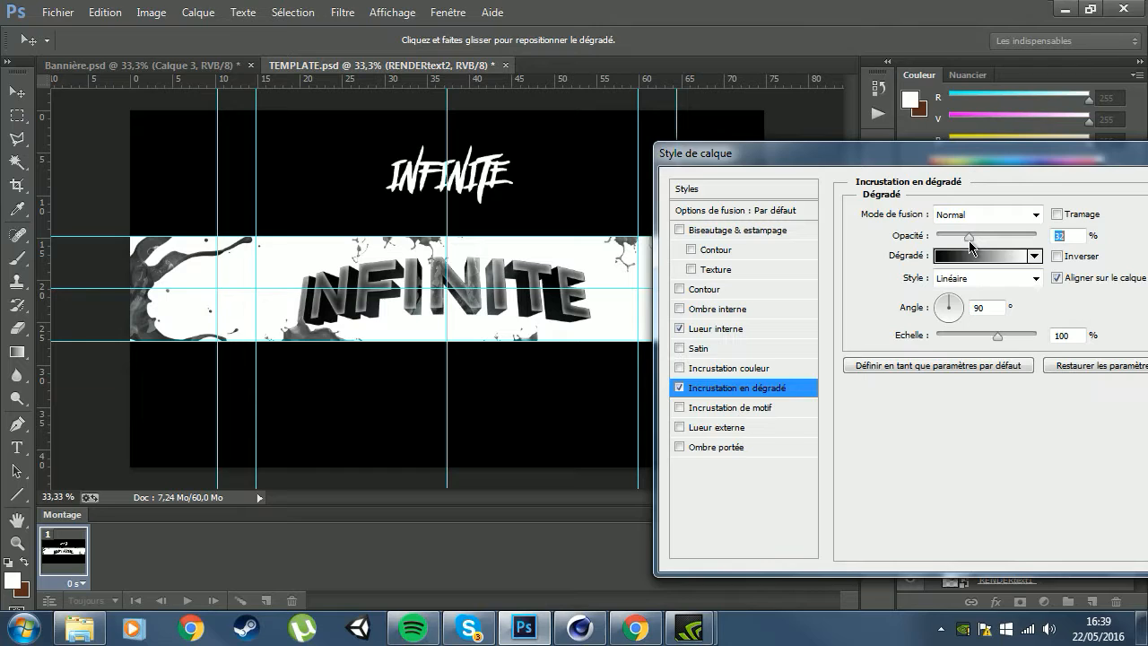
{"action": "key", "text": "Return"}
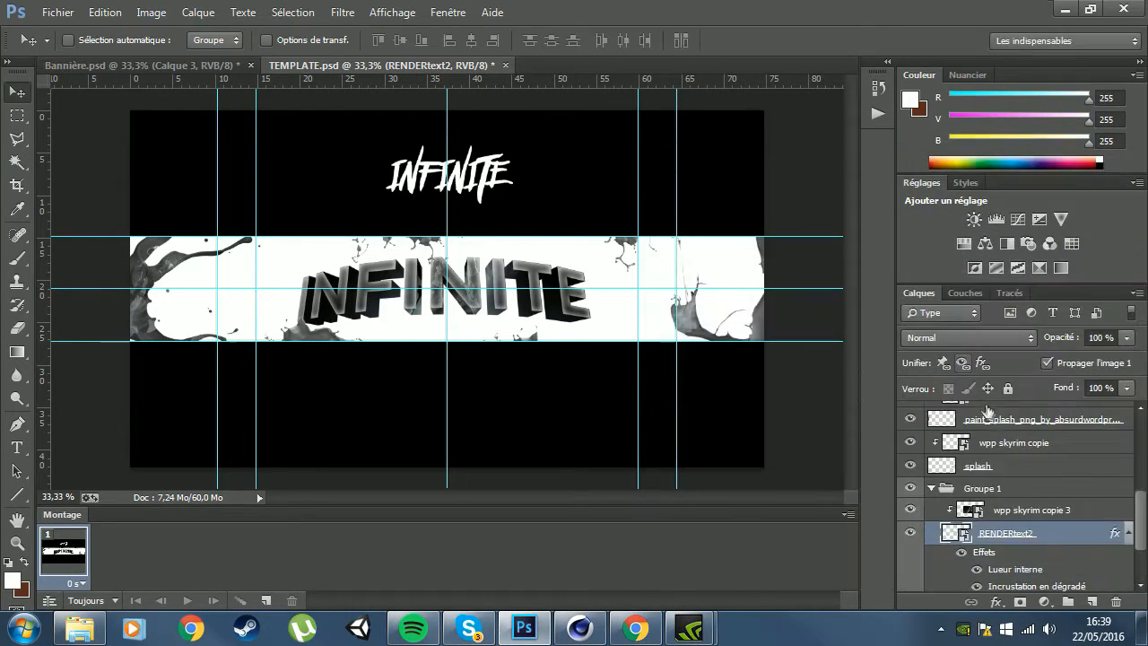
Add a white inner glow to RENDERtext1 with a size of 8 px.
{"action": "scroll", "coordinate": [1052, 532], "scroll_direction": "down", "scroll_amount": 3}
{"action": "left_click", "coordinate": [1104, 538]}
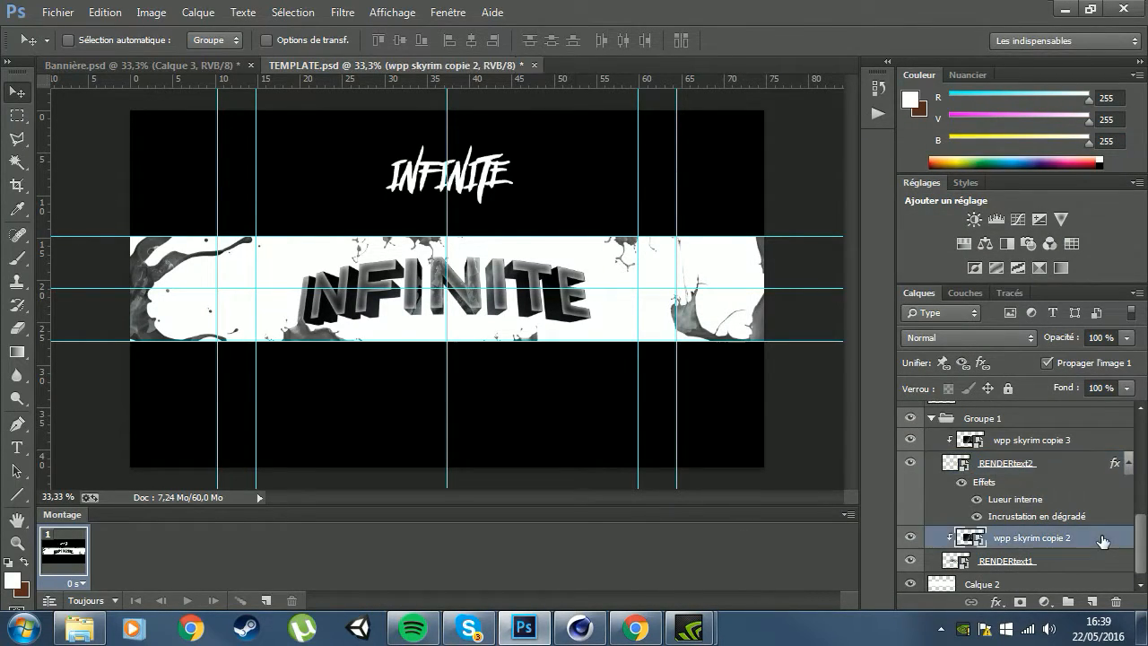
{"action": "double_click", "coordinate": [1099, 560]}
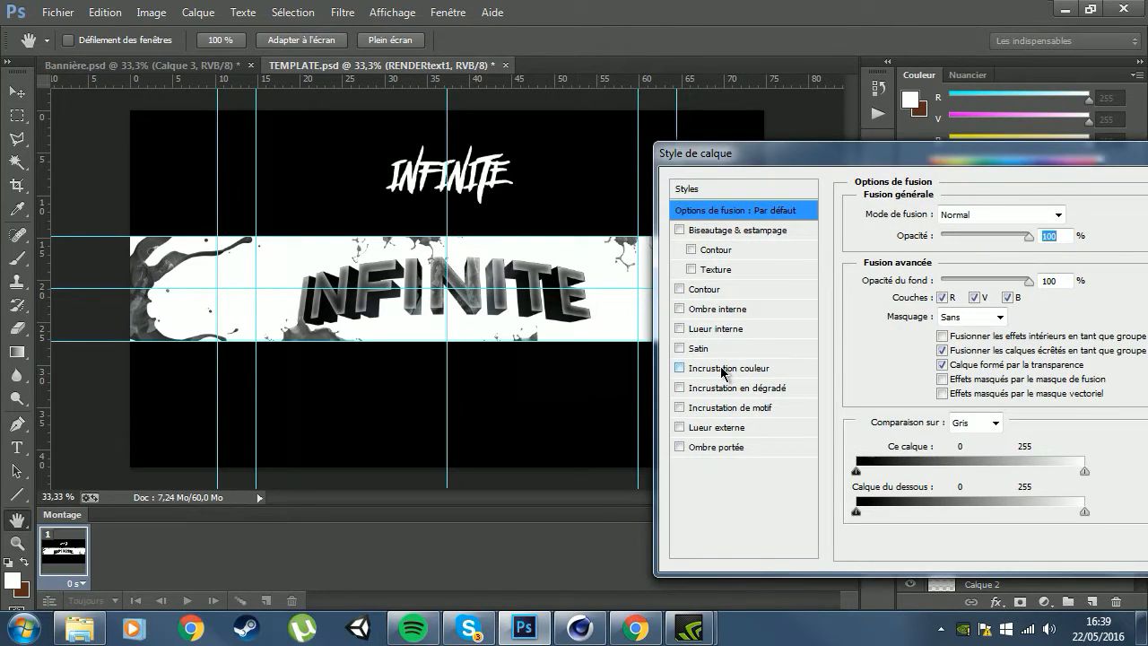
{"action": "left_click", "coordinate": [679, 329]}
{"action": "left_click", "coordinate": [897, 269]}
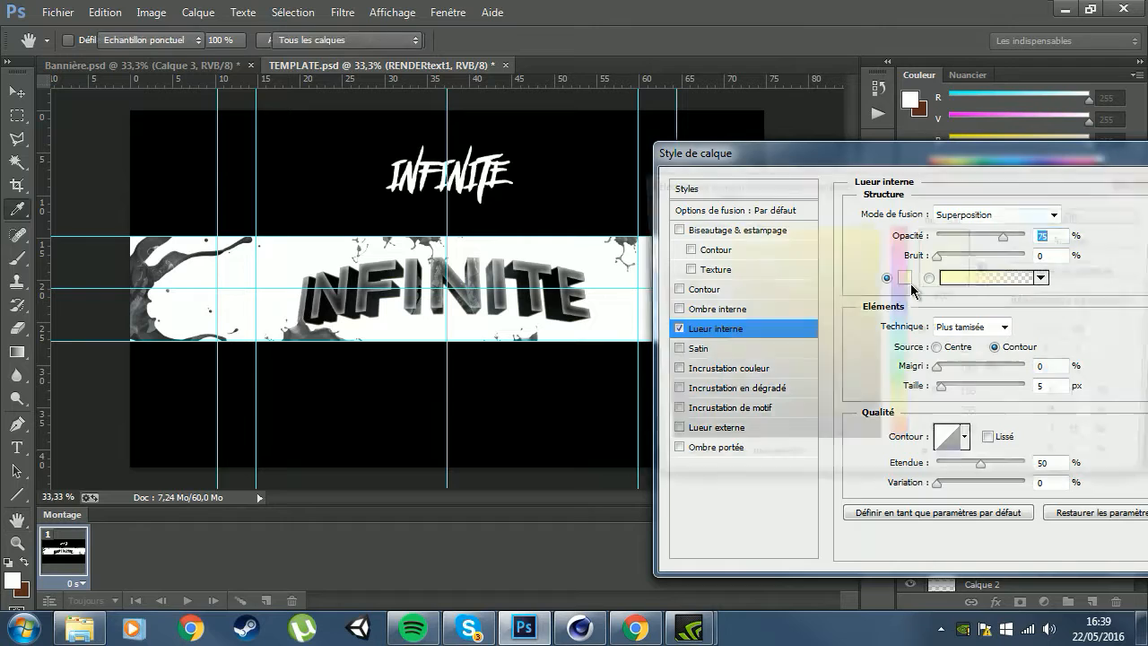
{"action": "key", "text": "Return"}
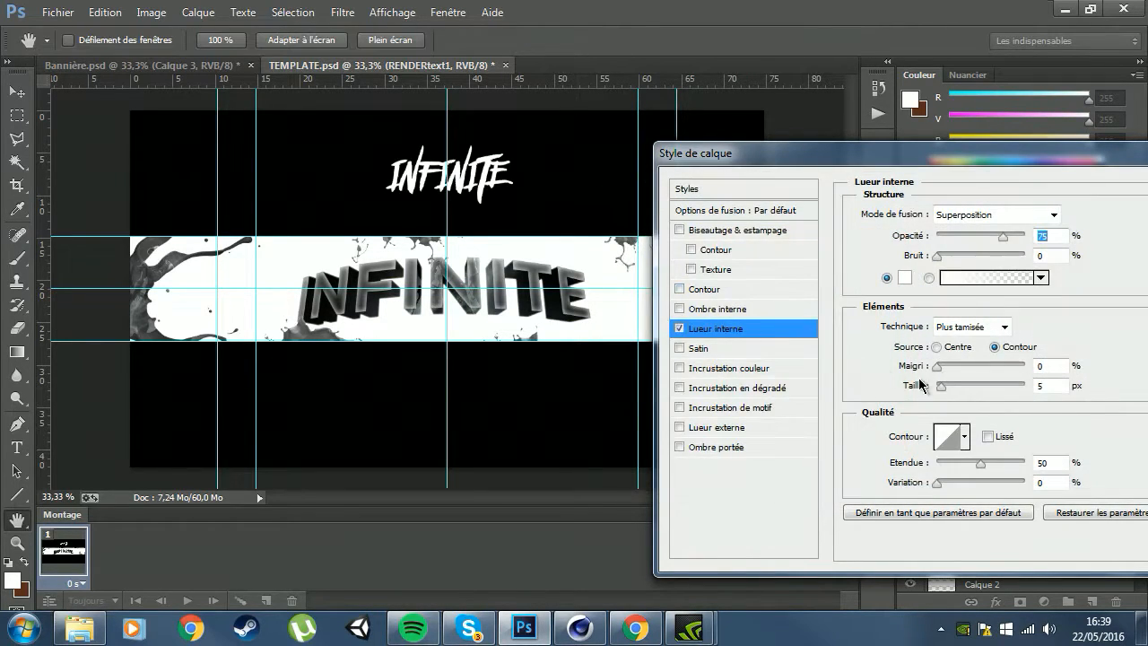
{"action": "left_click_drag", "start_coordinate": [942, 395], "coordinate": [943, 392]}
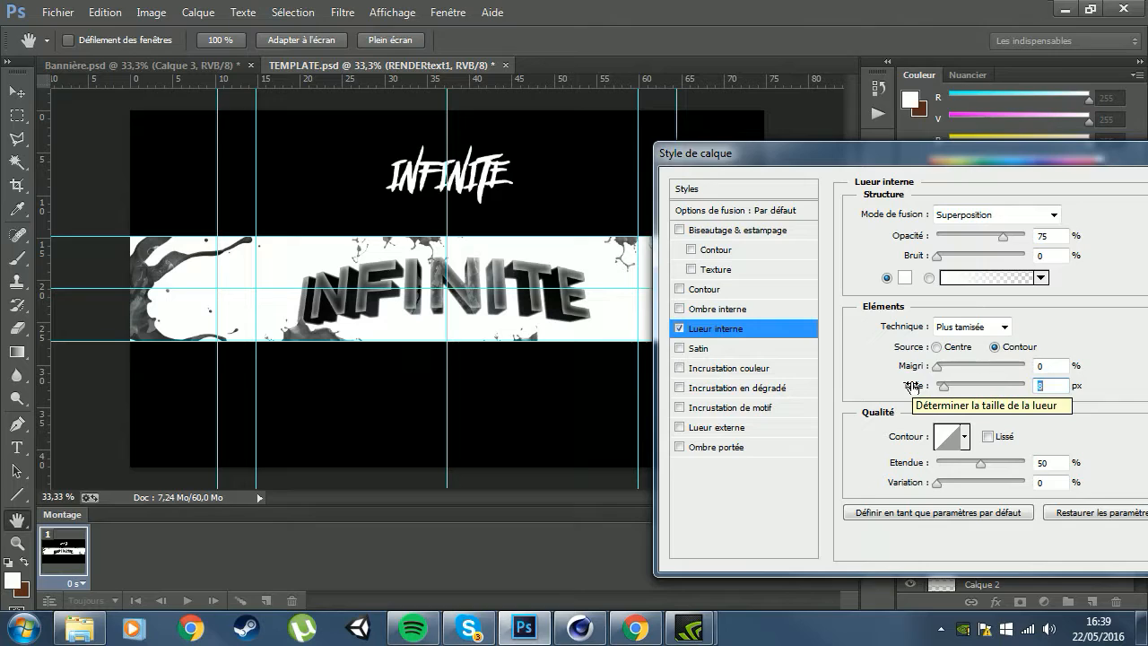
Add a drop shadow to RENDERtext1 with a size of 35 px and 36% opacity, and apply its layer style.
{"action": "left_click", "coordinate": [680, 446]}
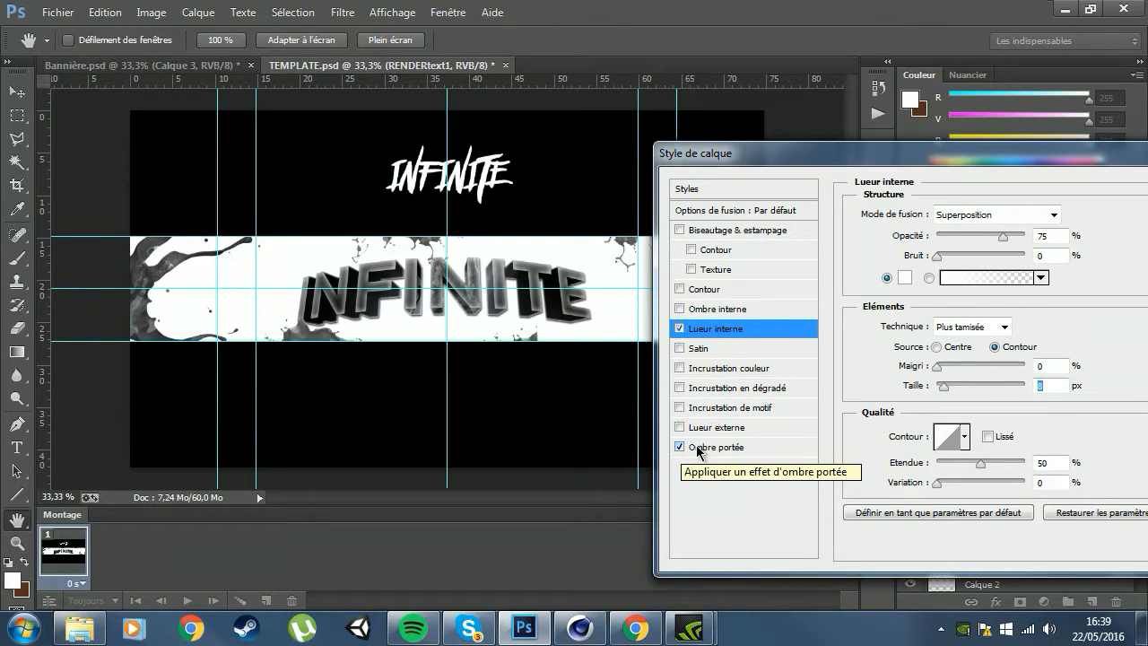
{"action": "left_click", "coordinate": [699, 449]}
{"action": "left_click_drag", "start_coordinate": [941, 330], "coordinate": [955, 334]}
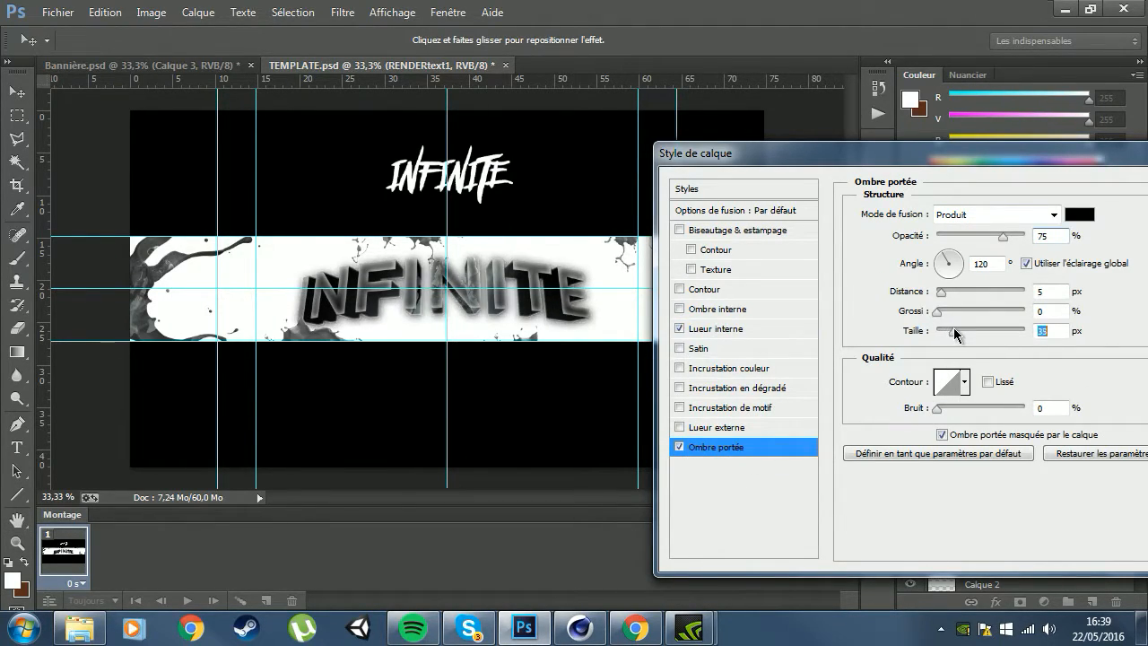
{"action": "left_click_drag", "start_coordinate": [1003, 236], "coordinate": [969, 244]}
{"action": "key", "text": "Return"}
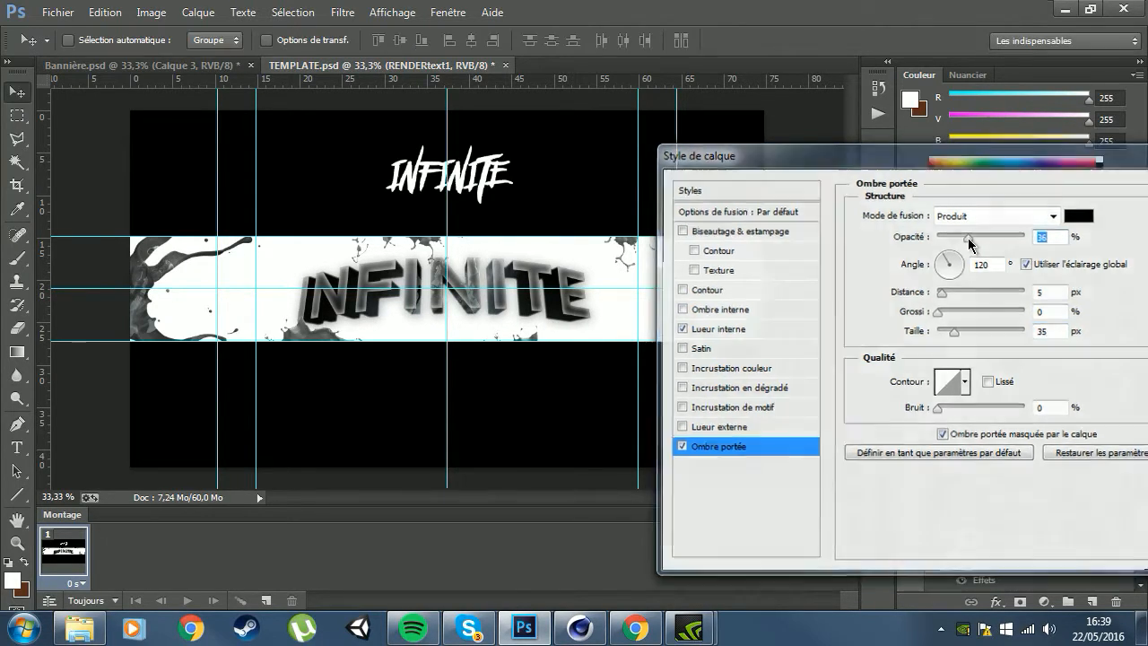
Group all layers from splash2 copie 3 down to Calque 2.
{"action": "scroll", "coordinate": [985, 473], "scroll_direction": "up", "scroll_amount": 10}
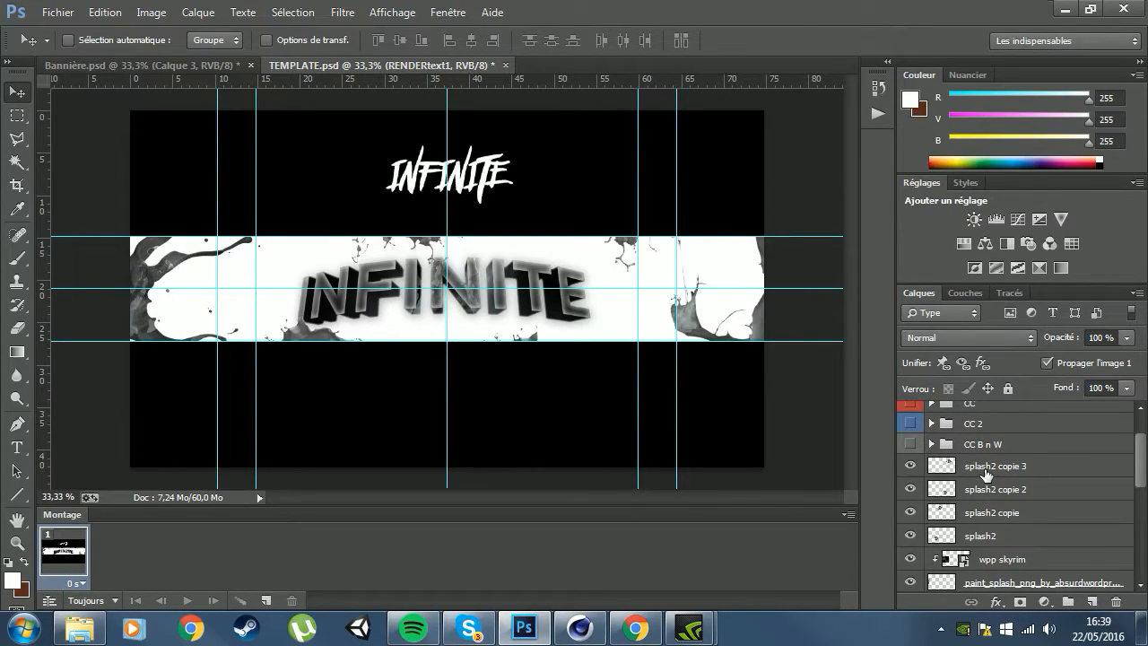
{"action": "left_click", "coordinate": [987, 473]}
{"action": "scroll", "coordinate": [994, 497], "scroll_direction": "down", "scroll_amount": 5}
{"action": "scroll", "coordinate": [1003, 529], "scroll_direction": "down", "scroll_amount": 1}
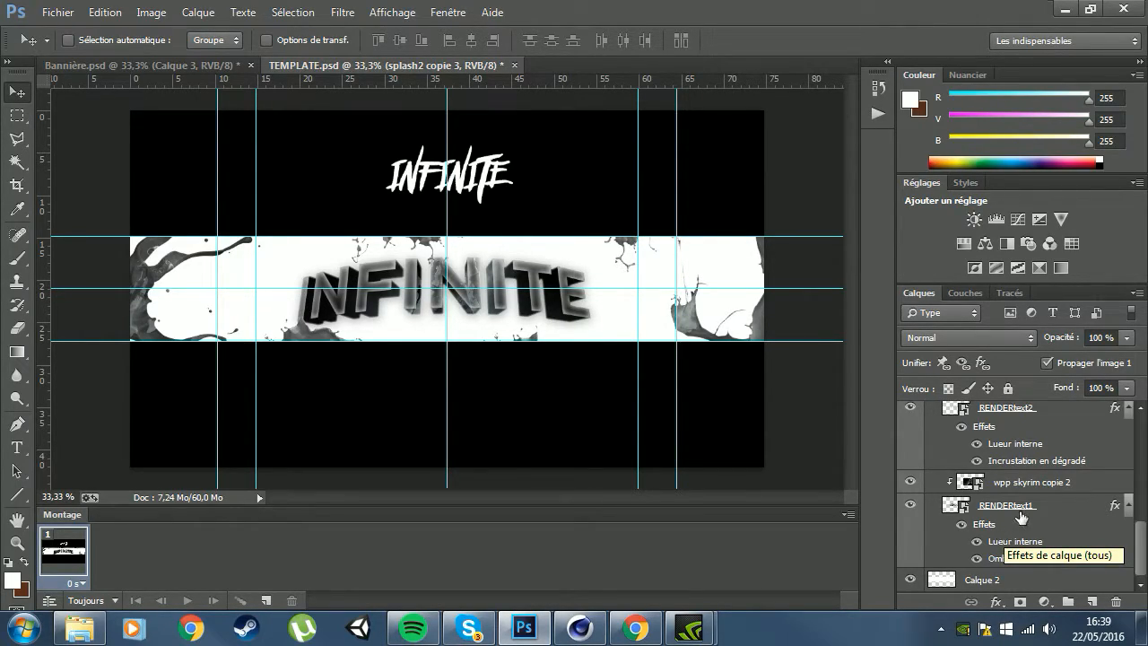
{"action": "left_click", "coordinate": [1037, 508], "text": "shift"}
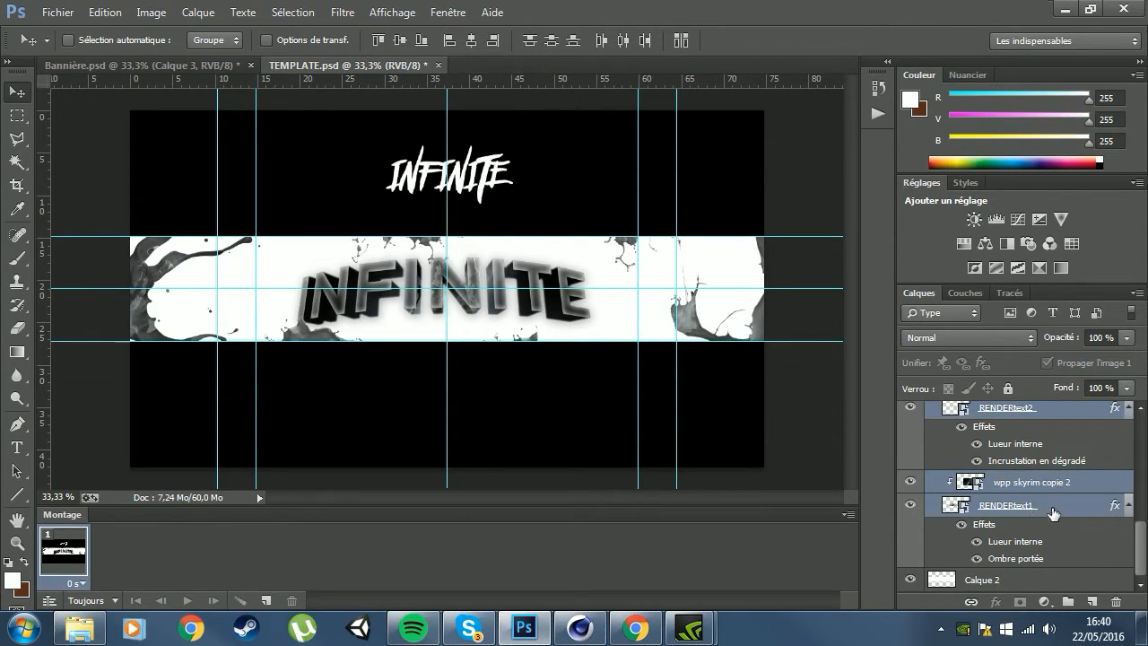
{"action": "left_click", "coordinate": [1052, 581], "text": "shift"}
{"action": "left_click_drag", "start_coordinate": [1080, 574], "coordinate": [1070, 587]}
{"action": "scroll", "coordinate": [1043, 531], "scroll_direction": "up", "scroll_amount": 4}
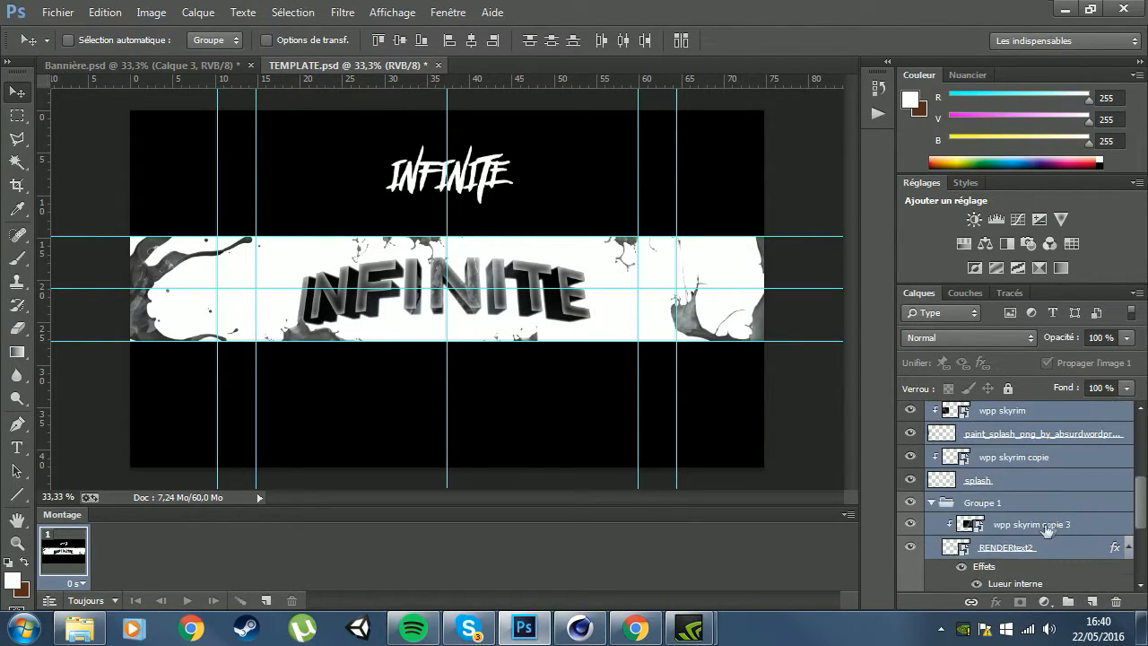
{"action": "scroll", "coordinate": [1055, 527], "scroll_direction": "down", "scroll_amount": 2}
{"action": "scroll", "coordinate": [1055, 528], "scroll_direction": "up", "scroll_amount": 2}
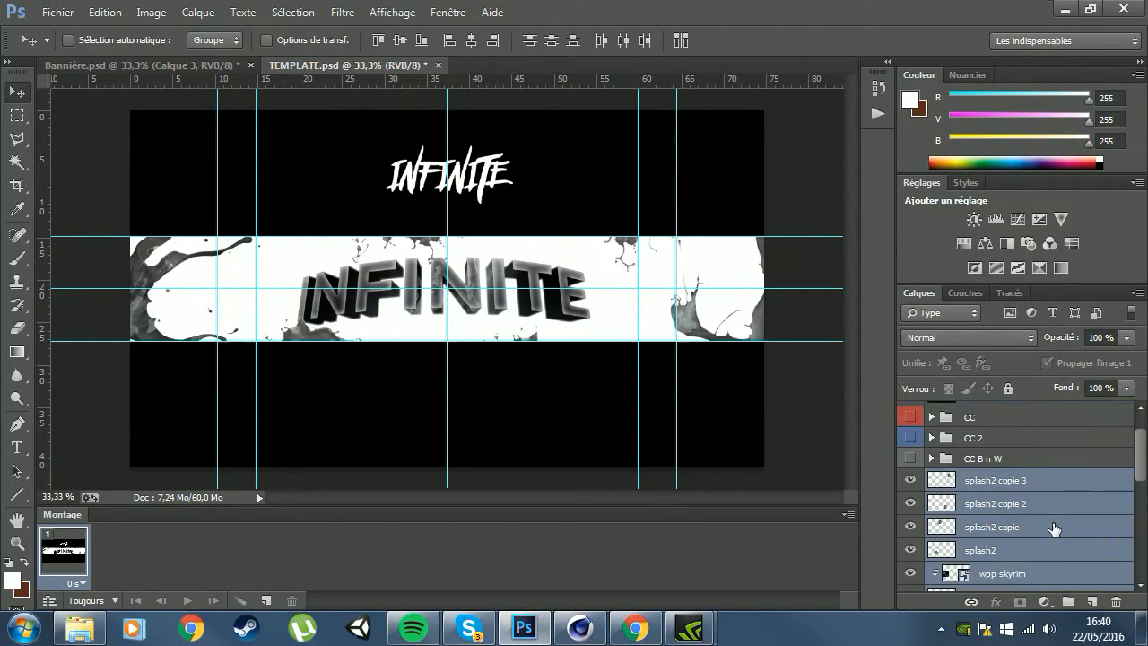
{"action": "scroll", "coordinate": [1055, 527], "scroll_direction": "down", "scroll_amount": 6}
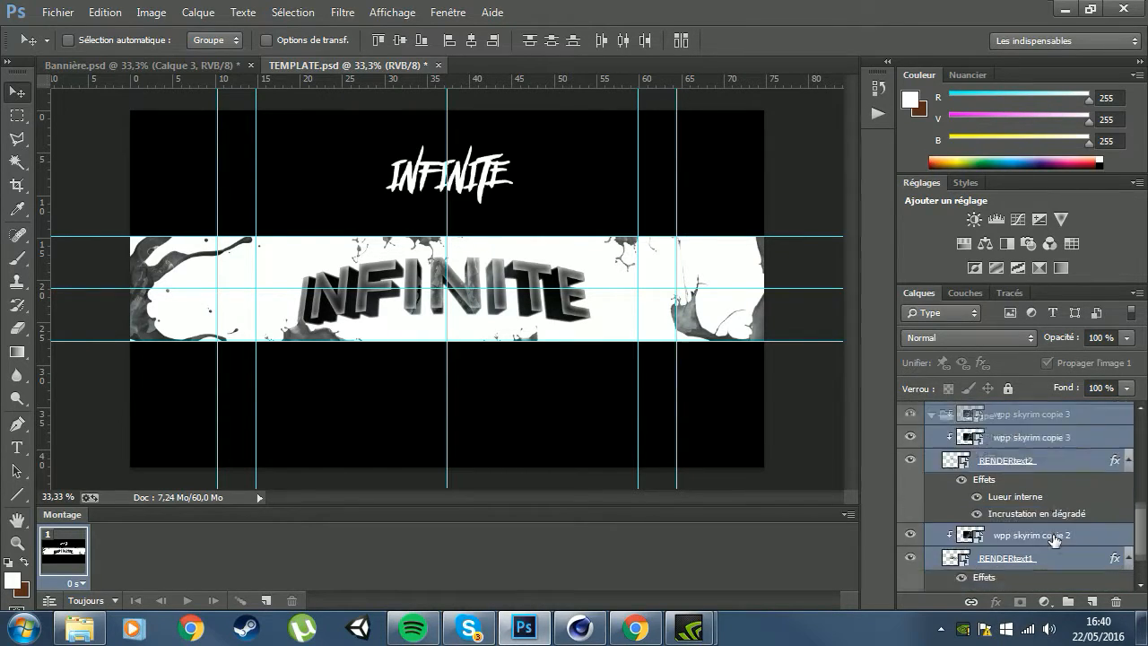
{"action": "key", "text": "ctrl+g"}
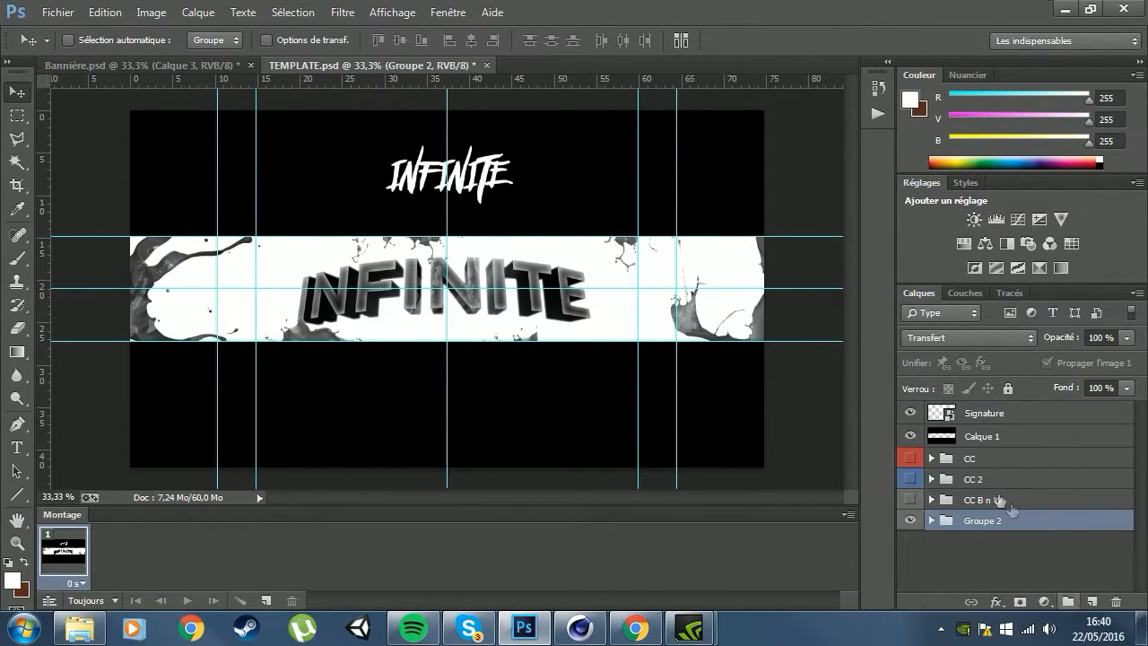
Duplicate Groupe 2 and merge the duplicate group into a single layer.
{"action": "left_click_drag", "start_coordinate": [1064, 526], "coordinate": [1092, 600]}
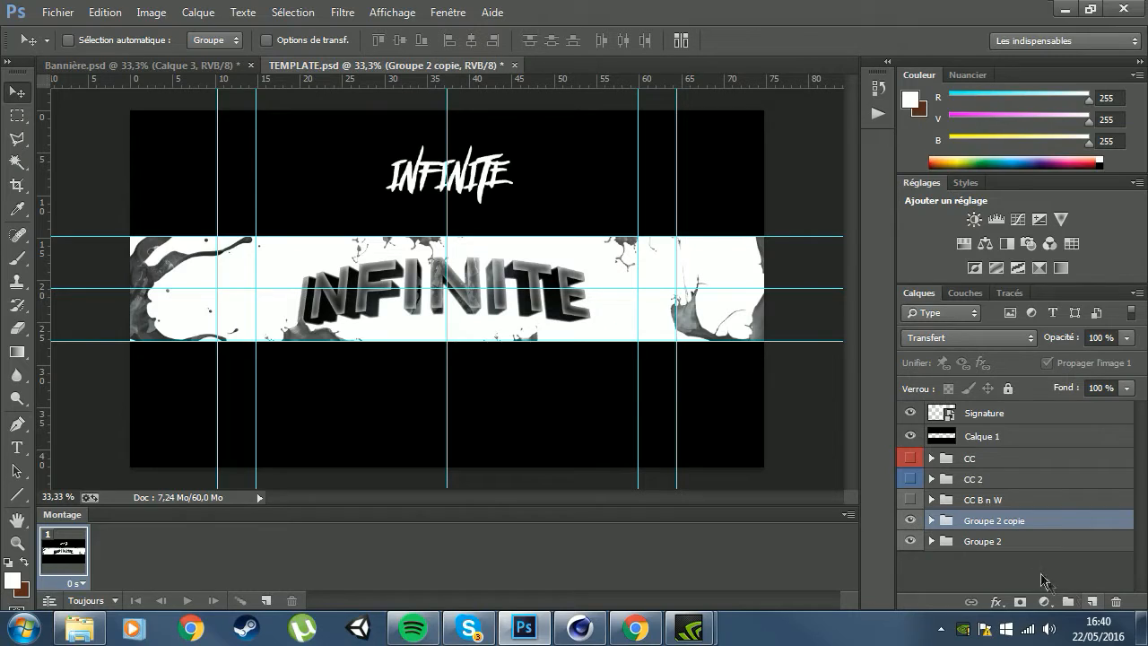
{"action": "right_click", "coordinate": [1015, 525]}
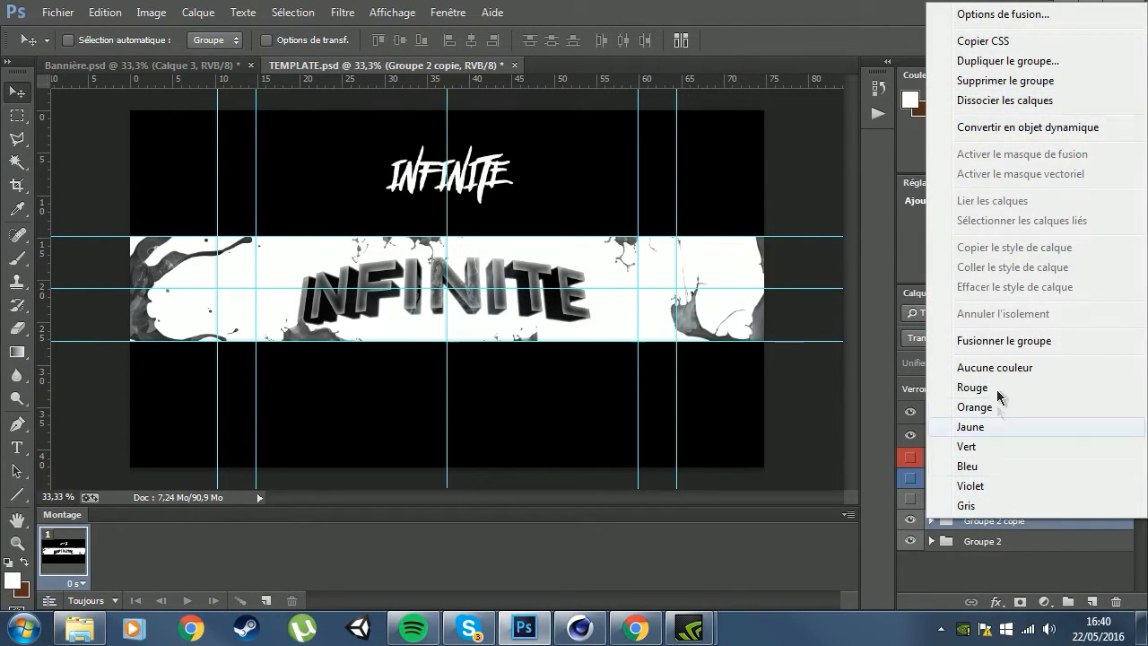
{"action": "left_click", "coordinate": [1014, 343]}
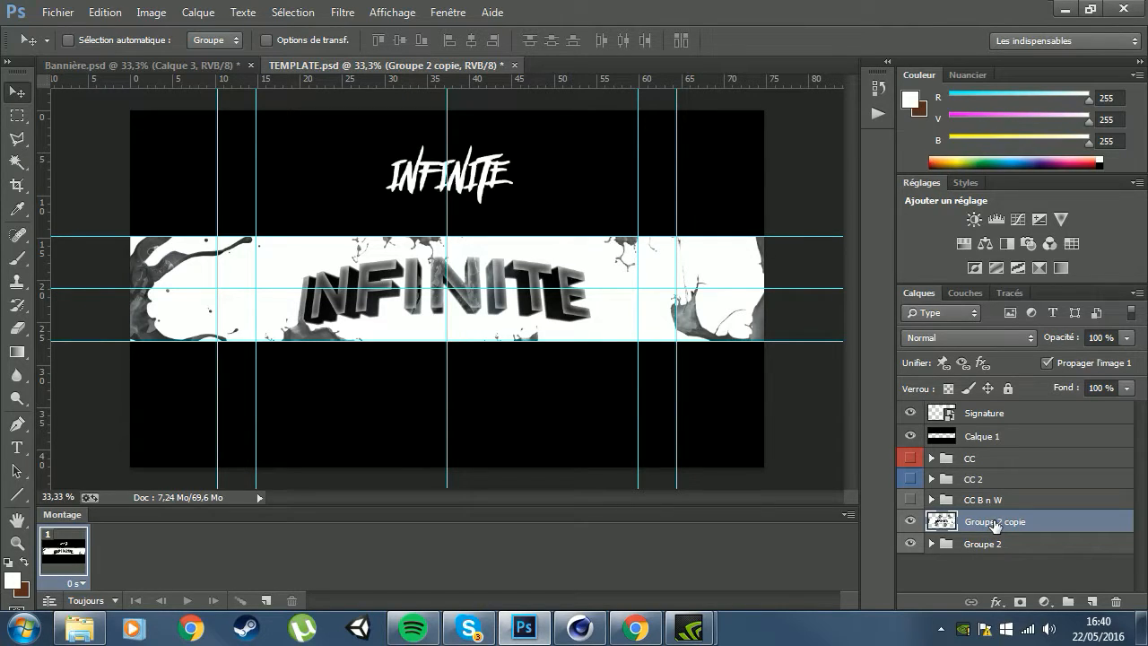
Copy the banner band of the merged layer between the horizontal guides to a new layer, and delete the merged layer.
{"action": "left_click", "coordinate": [17, 115]}
{"action": "left_click_drag", "start_coordinate": [115, 236], "coordinate": [764, 341]}
{"action": "right_click", "coordinate": [492, 307]}
{"action": "left_click", "coordinate": [601, 418]}
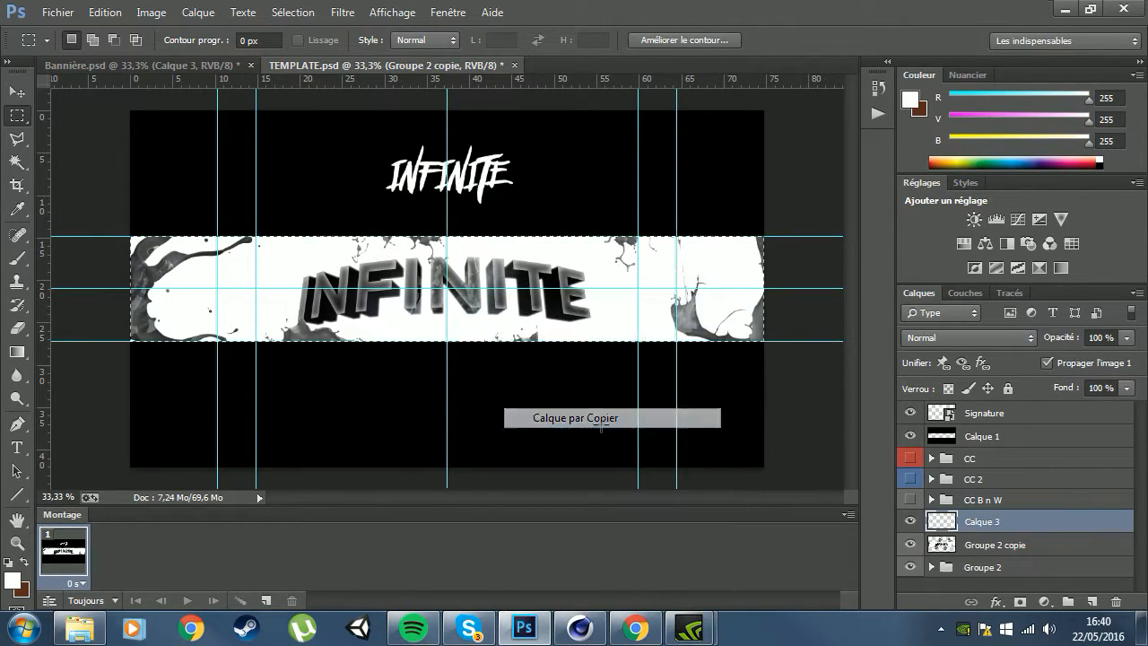
{"action": "left_click", "coordinate": [985, 545]}
{"action": "key", "text": "Delete"}
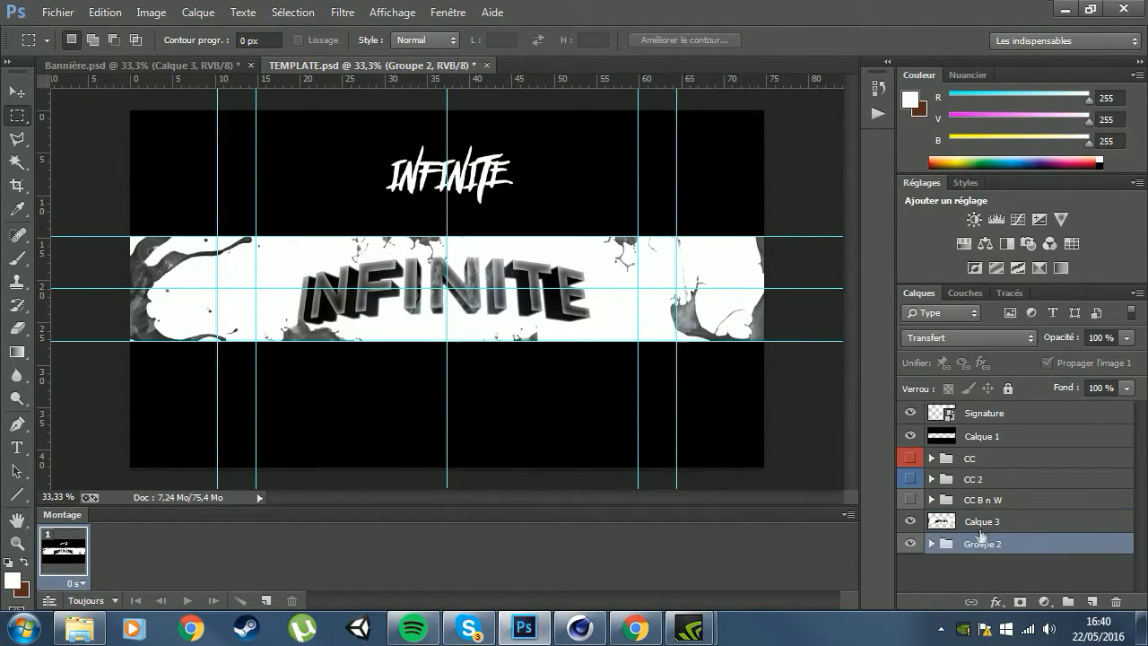
Open the Magic Bullet PhotoLooks filter on the Calque 3 layer.
{"action": "left_click", "coordinate": [981, 523]}
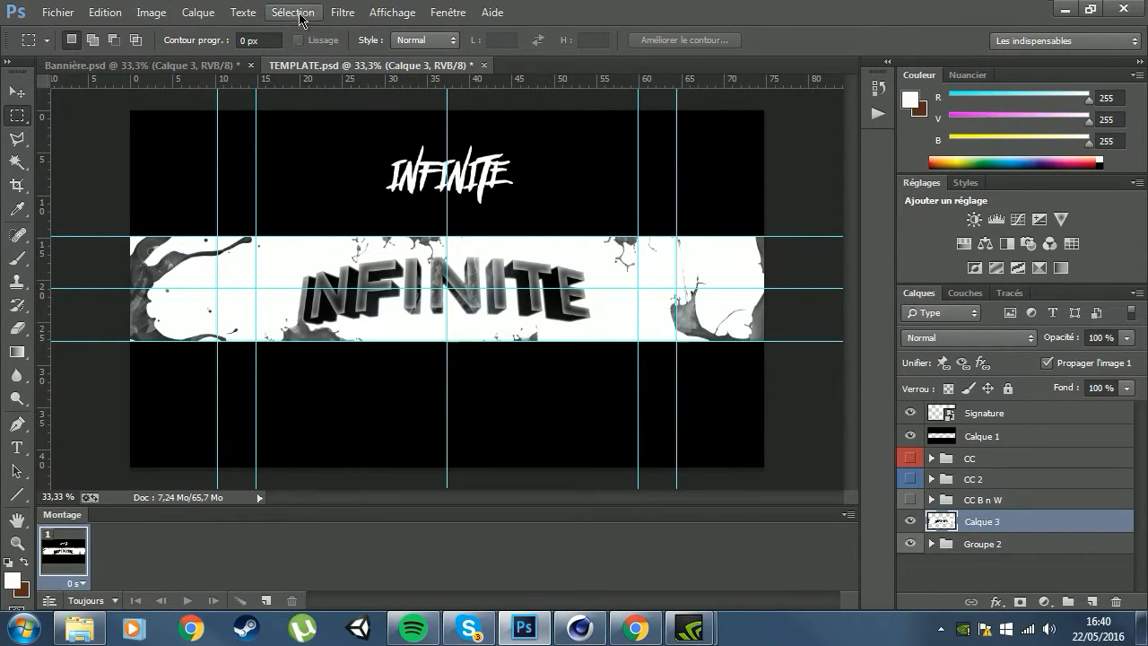
{"action": "left_click", "coordinate": [342, 12]}
{"action": "mouse_move", "coordinate": [423, 390]}
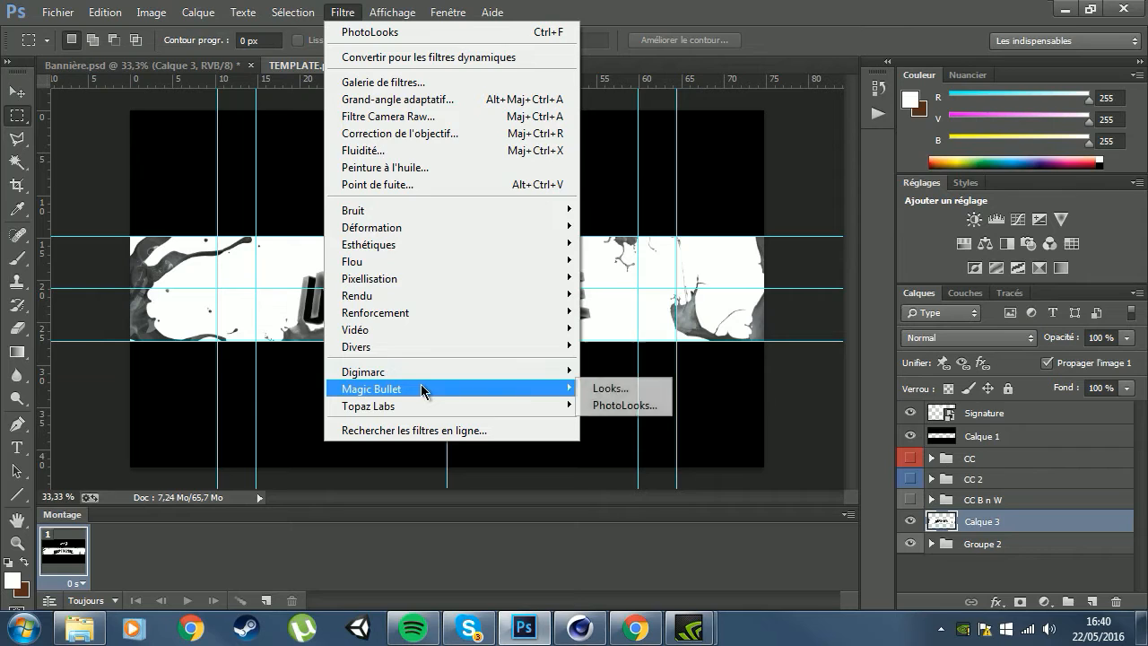
{"action": "left_click", "coordinate": [642, 416]}
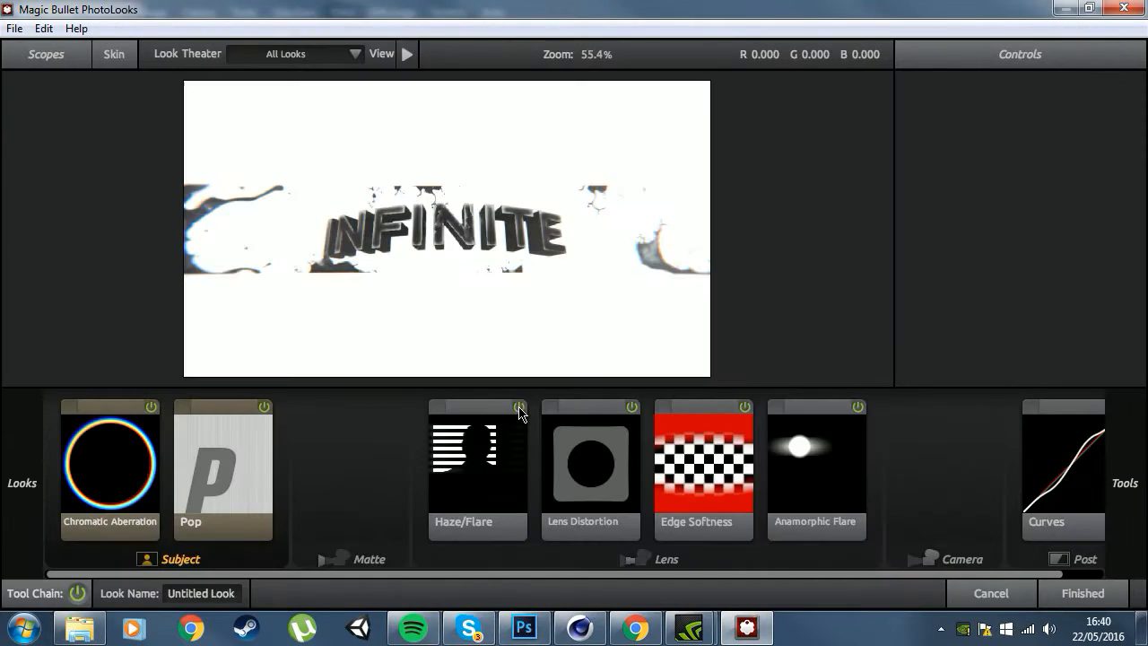
Clear the tool chain by removing Chromatic Aberration, Pop, Haze/Flare, Lens Distortion, Edge Softness, Anamorphic Flare and Curves.
{"action": "left_click", "coordinate": [108, 473]}
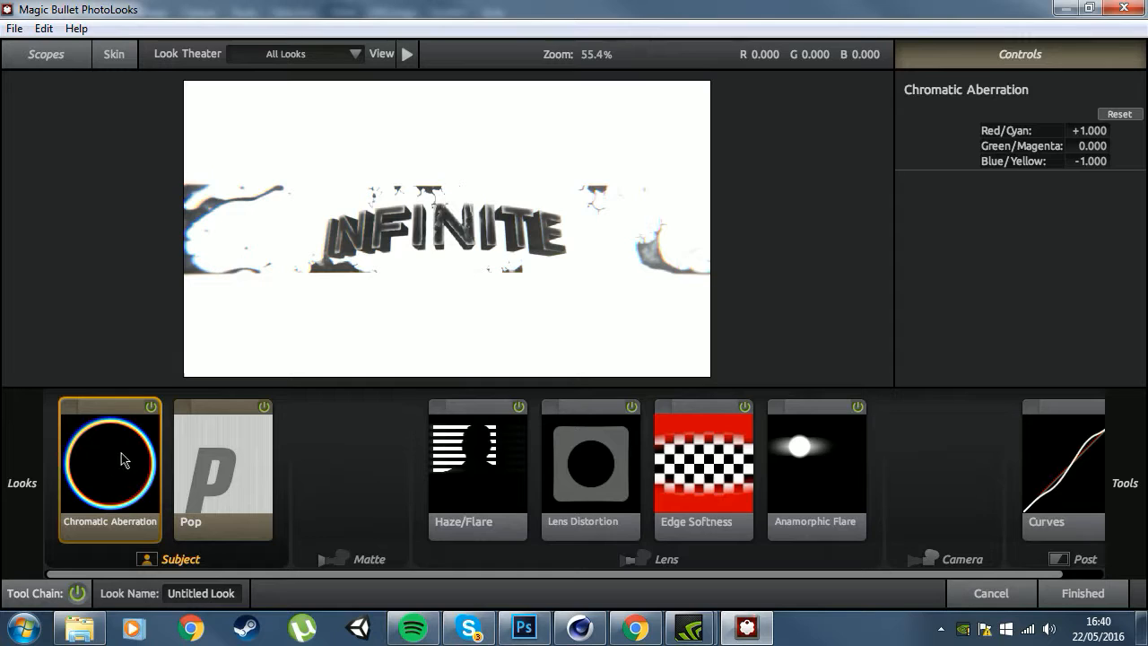
{"action": "key", "text": "Delete"}
{"action": "left_click", "coordinate": [179, 475]}
{"action": "key", "text": "Delete"}
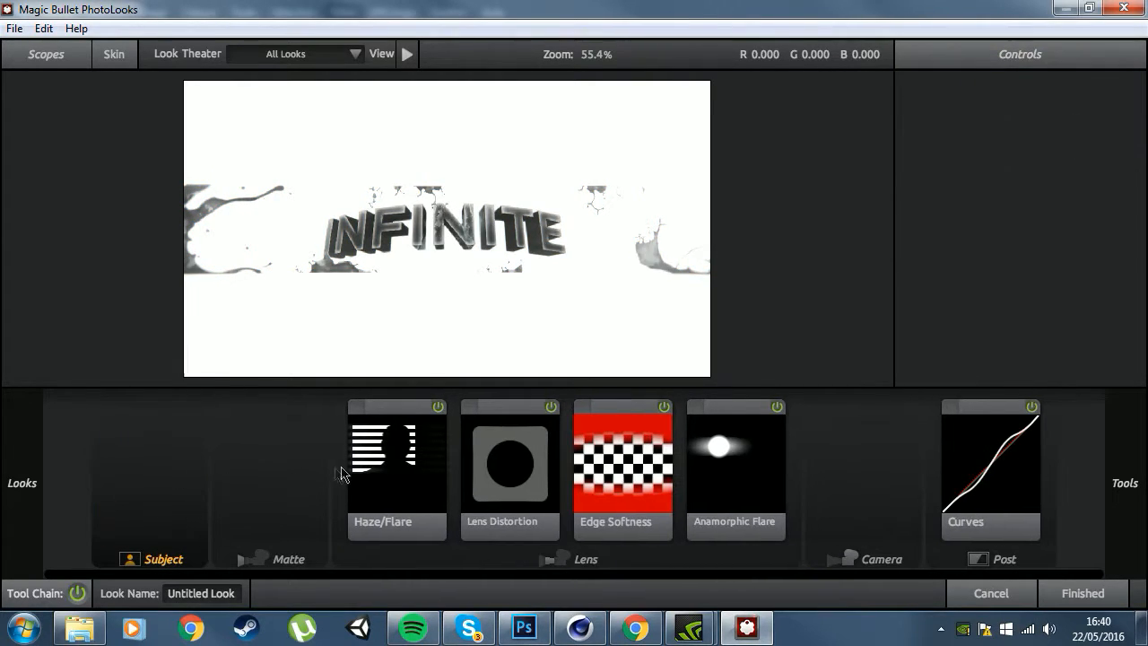
{"action": "left_click", "coordinate": [409, 461]}
{"action": "key", "text": "Delete"}
{"action": "left_click", "coordinate": [409, 461]}
{"action": "key", "text": "Delete"}
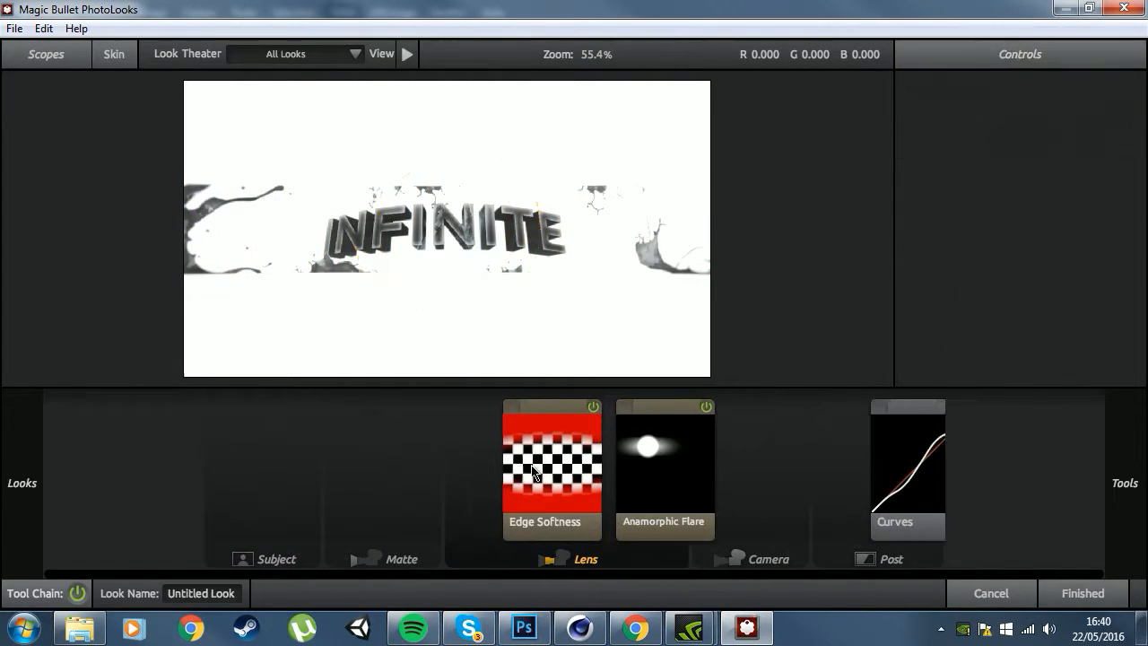
{"action": "left_click", "coordinate": [502, 472]}
{"action": "key", "text": "Delete"}
{"action": "left_click", "coordinate": [546, 479]}
{"action": "key", "text": "Delete"}
{"action": "left_click", "coordinate": [825, 500]}
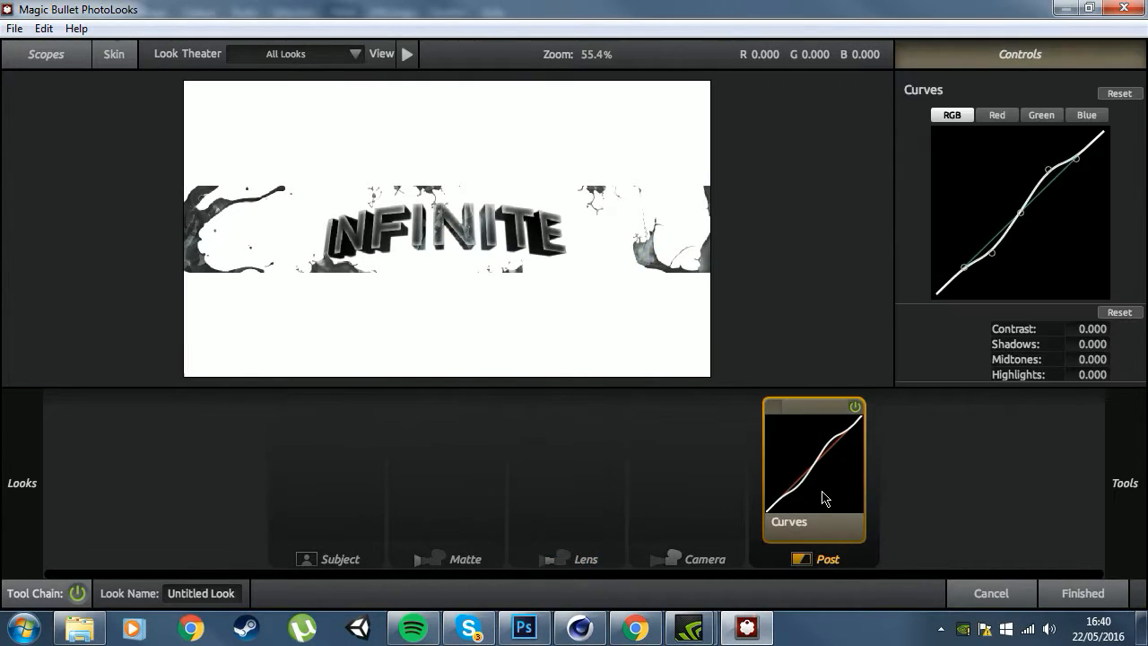
{"action": "key", "text": "Delete"}
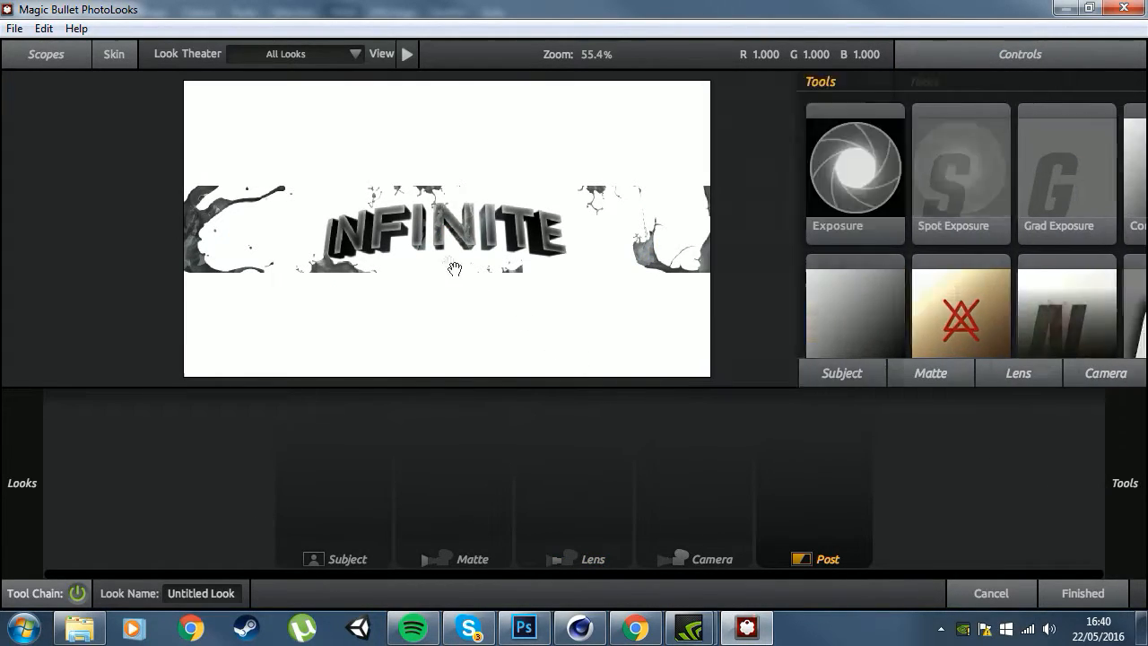
Add a Curves tool to the Post stage, shape its RGB curve into a gentle S, and compare the image with and without it.
{"action": "mouse_move", "coordinate": [1117, 475]}
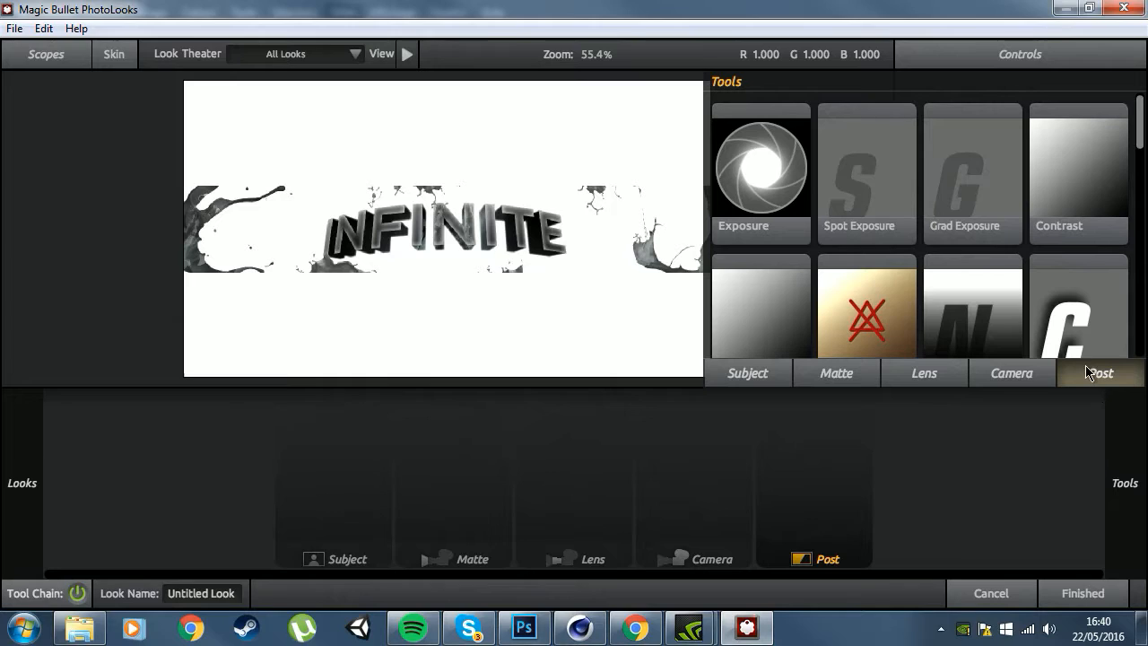
{"action": "scroll", "coordinate": [1035, 287], "scroll_direction": "down", "scroll_amount": 6}
{"action": "left_click_drag", "start_coordinate": [1069, 262], "coordinate": [821, 525]}
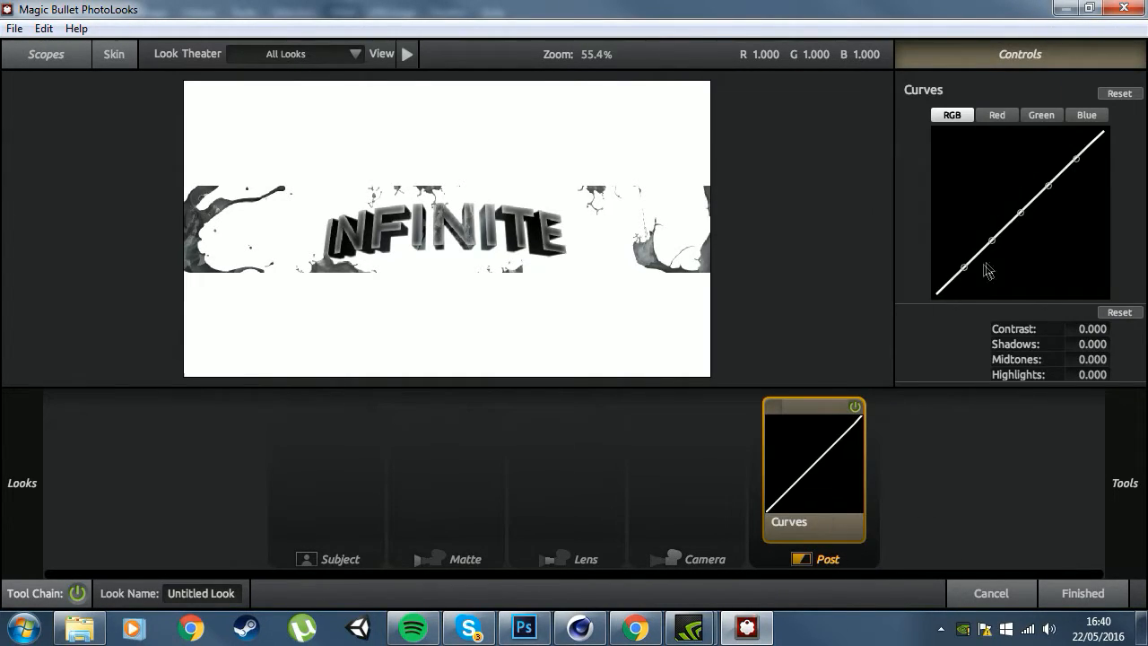
{"action": "left_click_drag", "start_coordinate": [992, 237], "coordinate": [992, 253]}
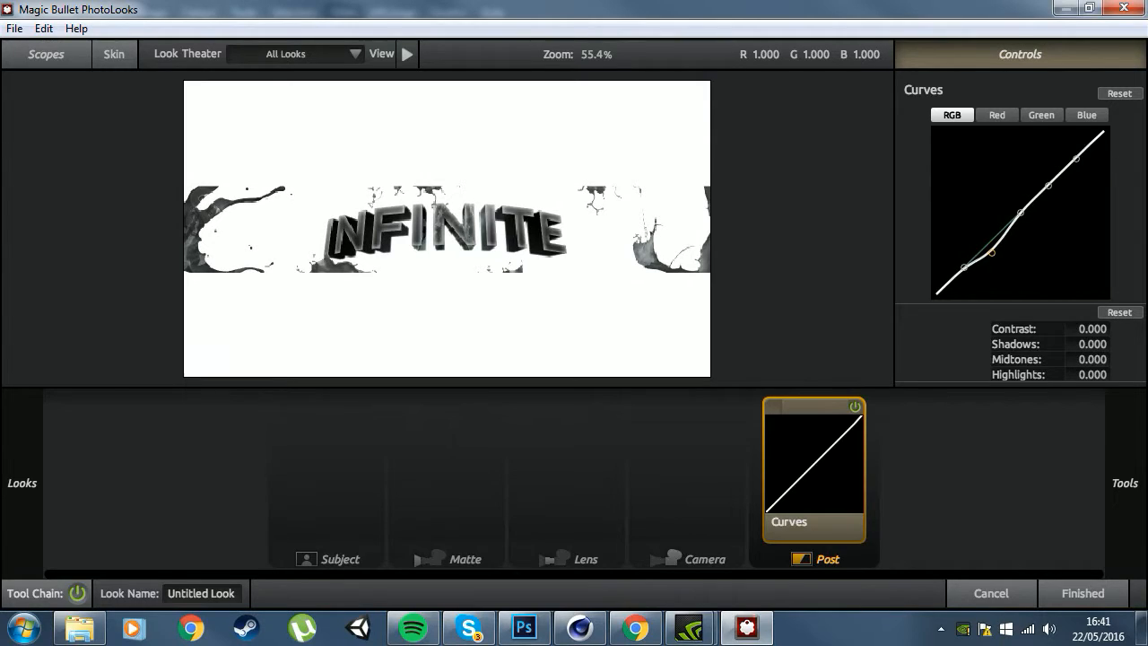
{"action": "left_click_drag", "start_coordinate": [1049, 185], "coordinate": [1049, 174]}
{"action": "left_click", "coordinate": [854, 409]}
{"action": "left_click", "coordinate": [855, 408]}
{"action": "left_click", "coordinate": [855, 409]}
{"action": "left_click", "coordinate": [858, 408]}
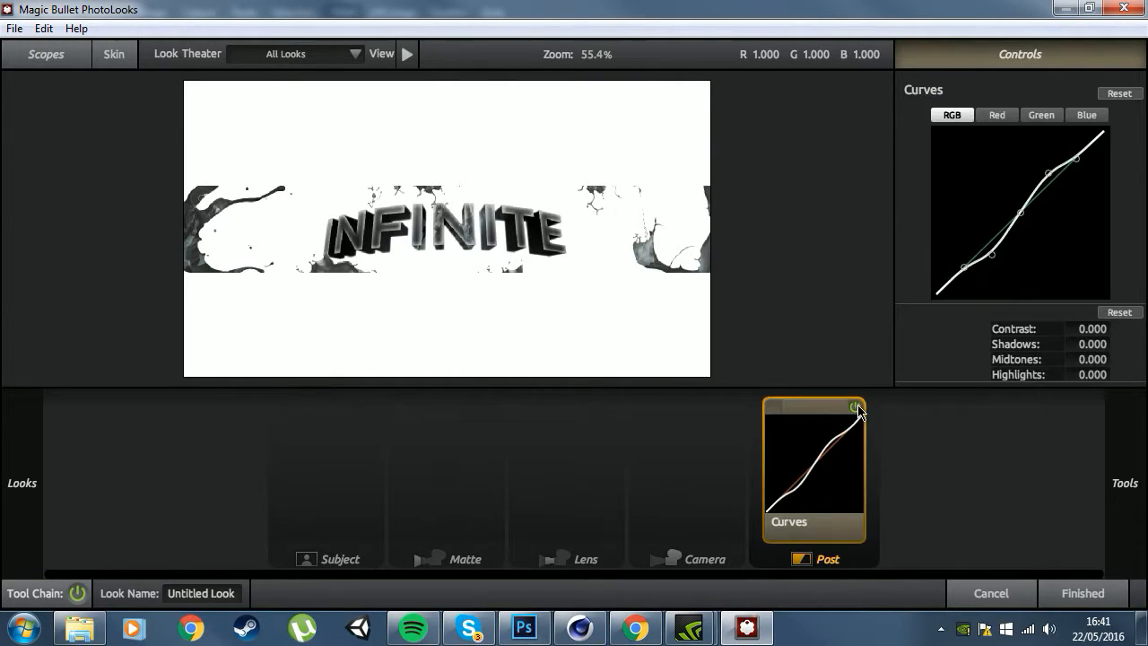
Add a Pop tool to the Subject stage with Pop at +100% and Size at 300%, and compare the image with and without it.
{"action": "mouse_move", "coordinate": [1138, 492]}
{"action": "left_click", "coordinate": [747, 376]}
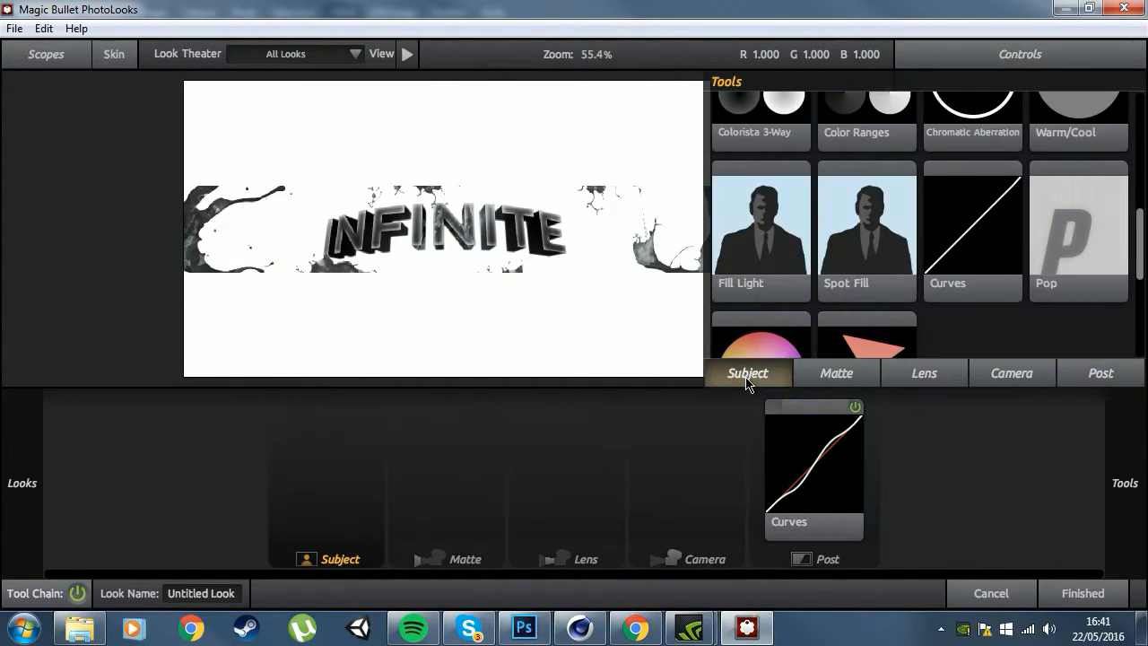
{"action": "left_click_drag", "start_coordinate": [1093, 239], "coordinate": [341, 458]}
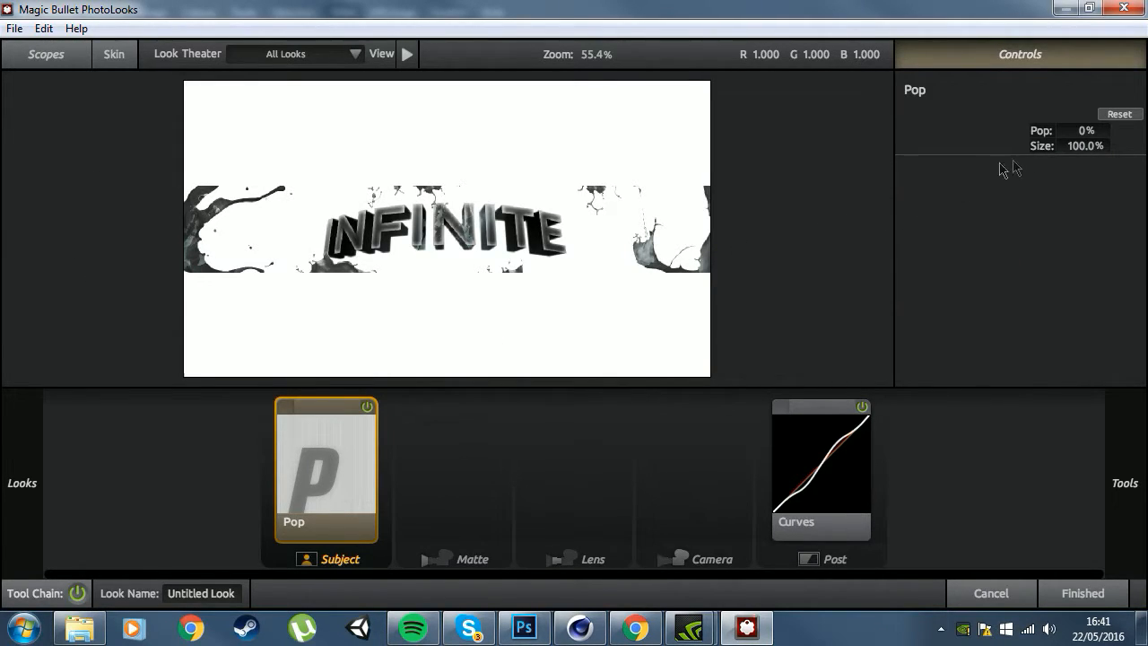
{"action": "left_click_drag", "start_coordinate": [1082, 132], "coordinate": [1145, 132]}
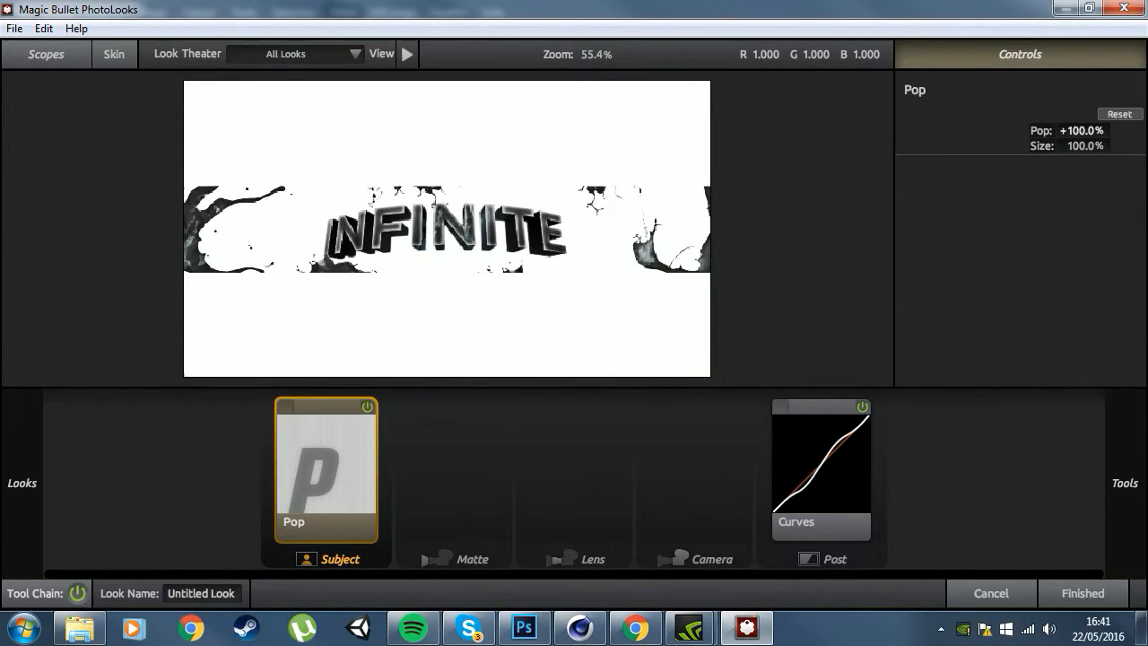
{"action": "left_click_drag", "start_coordinate": [1068, 145], "coordinate": [1145, 145]}
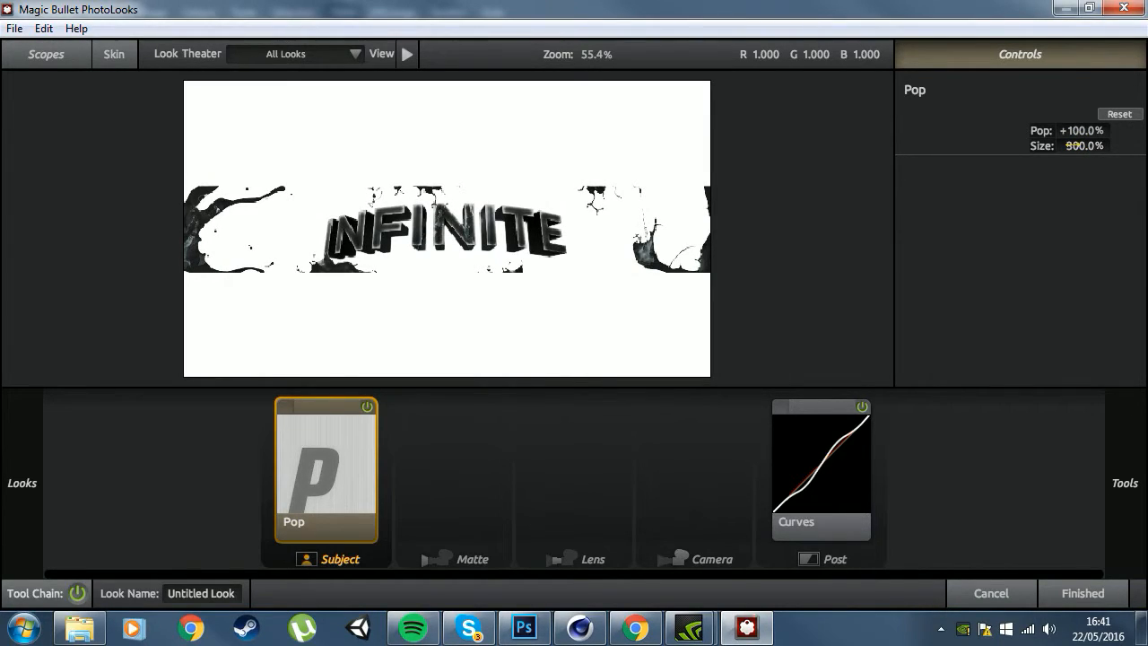
{"action": "left_click", "coordinate": [365, 409]}
{"action": "left_click", "coordinate": [365, 409]}
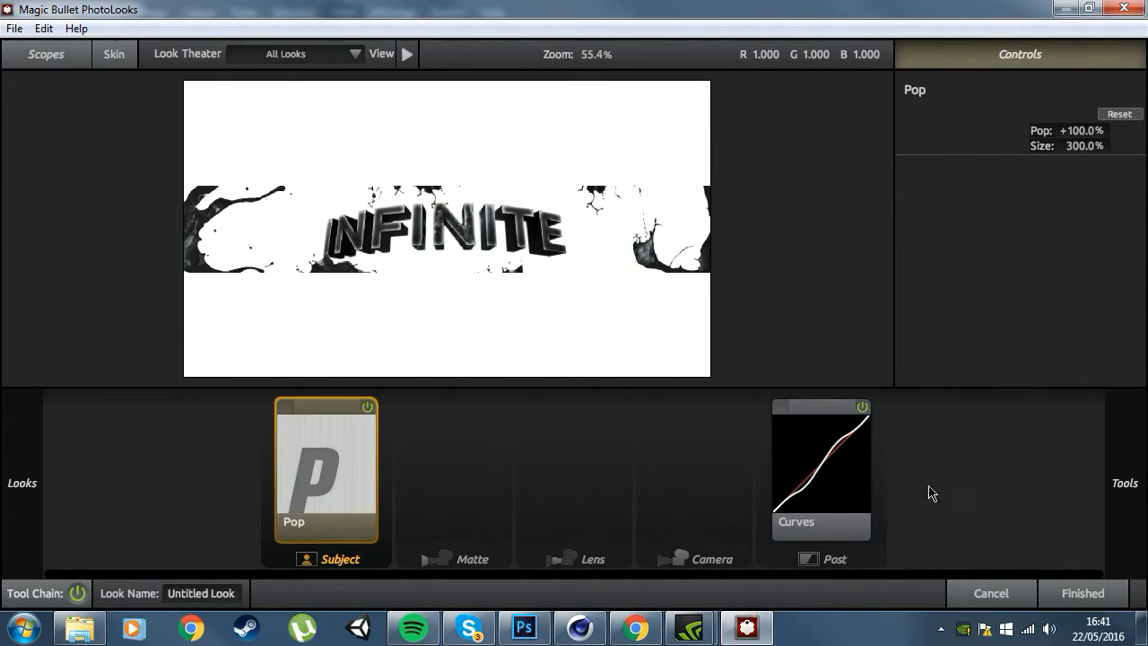
Add Chromatic Aberration to the Subject stage after Pop, with Red/Cyan at +1 and Blue/Yellow at -1, and inspect the fringing.
{"action": "mouse_move", "coordinate": [1139, 482]}
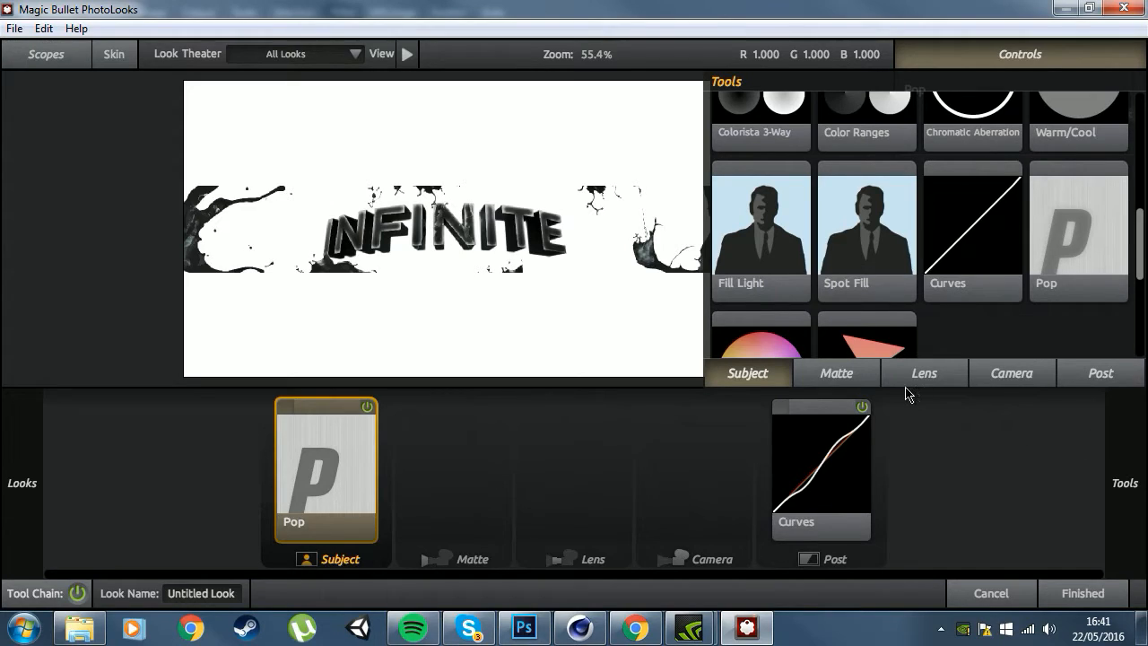
{"action": "left_click", "coordinate": [853, 380]}
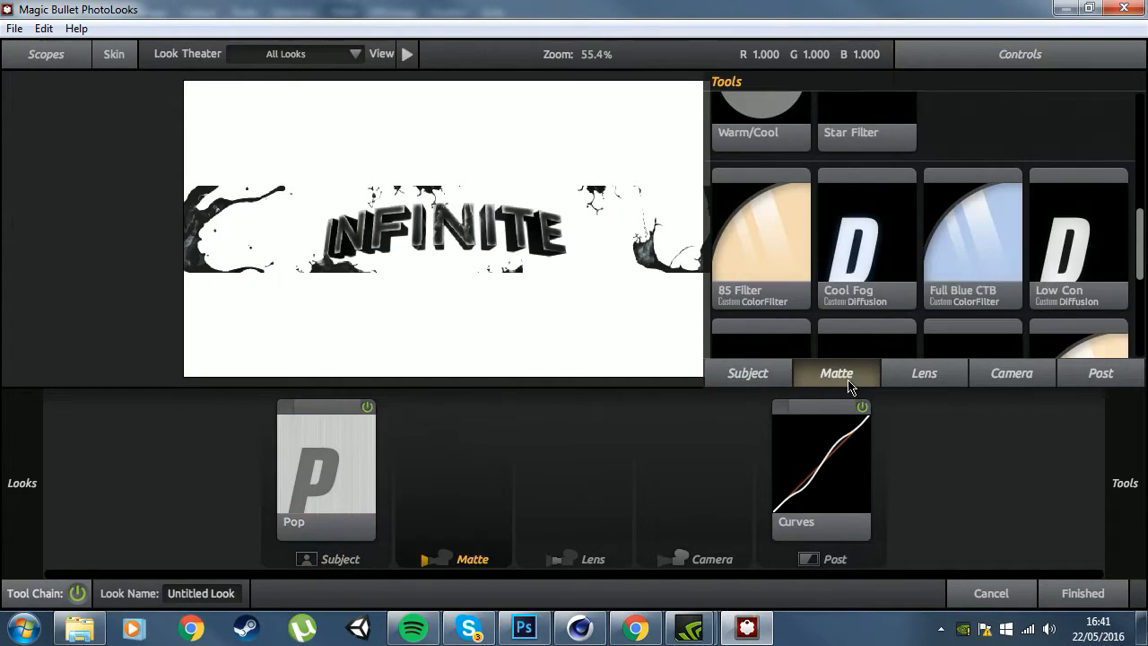
{"action": "left_click", "coordinate": [761, 377]}
{"action": "scroll", "coordinate": [908, 337], "scroll_direction": "down", "scroll_amount": 2}
{"action": "scroll", "coordinate": [908, 339], "scroll_direction": "up", "scroll_amount": 5}
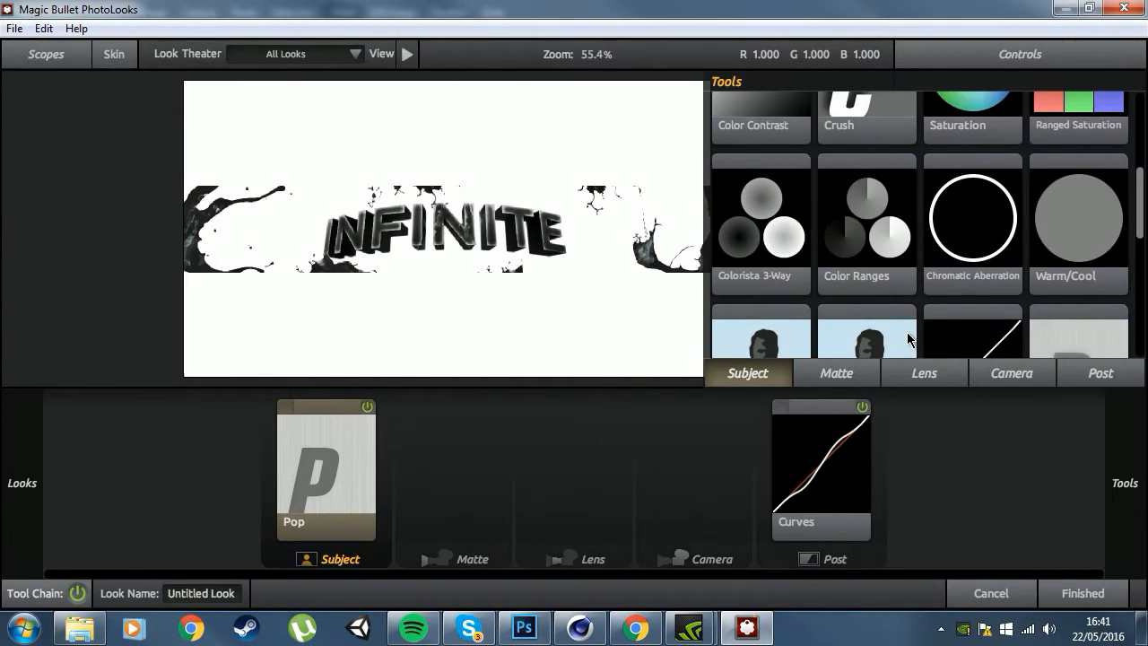
{"action": "left_click_drag", "start_coordinate": [980, 225], "coordinate": [387, 435]}
{"action": "left_click", "coordinate": [1096, 131]}
{"action": "type", "text": "1"}
{"action": "key", "text": "Return"}
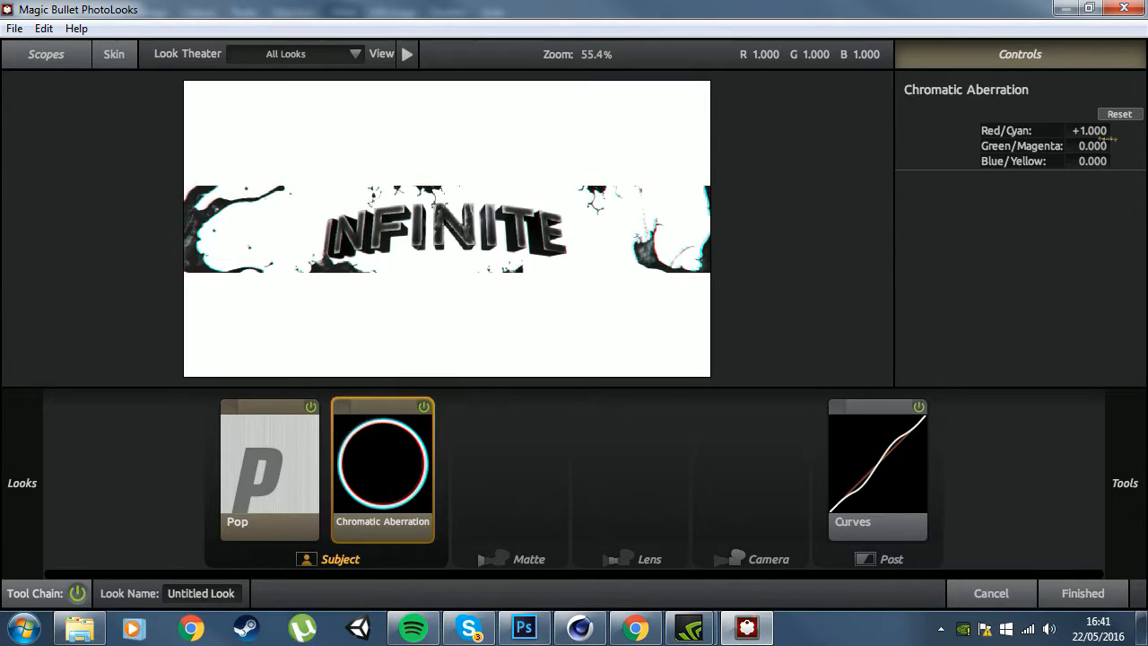
{"action": "left_click", "coordinate": [1092, 161]}
{"action": "type", "text": "-1"}
{"action": "key", "text": "Return"}
{"action": "scroll", "coordinate": [538, 205], "scroll_direction": "up", "scroll_amount": 1}
{"action": "mouse_move", "coordinate": [539, 215]}
{"action": "left_mouse_down"}
{"action": "mouse_move", "coordinate": [579, 246]}
{"action": "mouse_move", "coordinate": [533, 222]}
{"action": "left_mouse_up"}
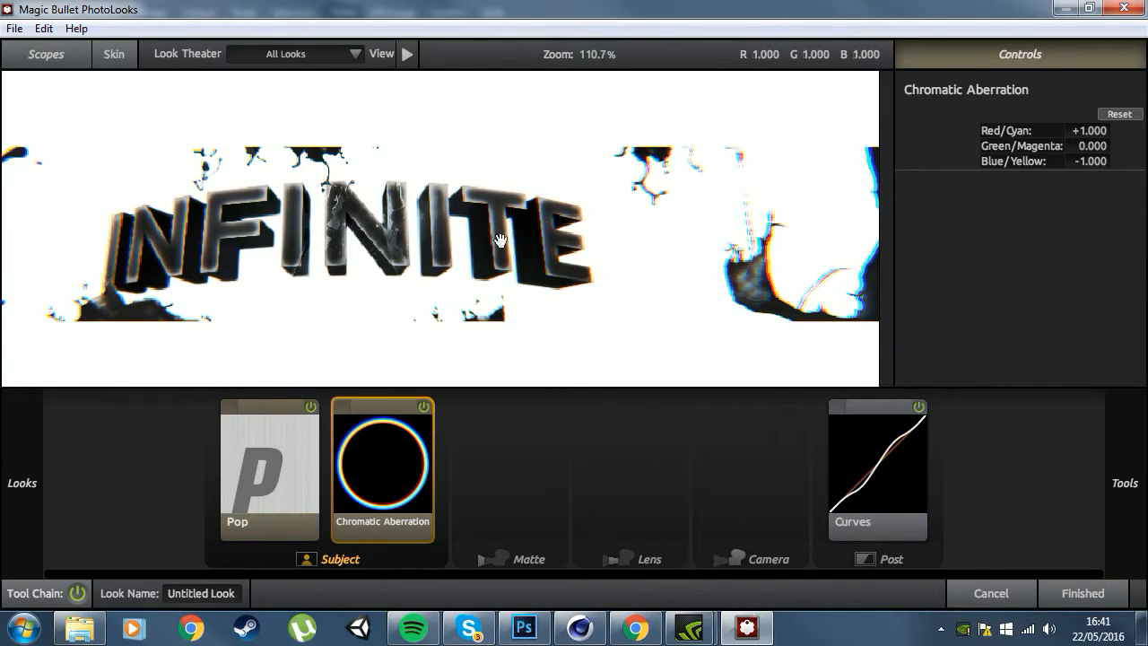
{"action": "scroll", "coordinate": [500, 240], "scroll_direction": "down", "scroll_amount": 1}
Add Edge Softness to the Lens stage, reshape its ellipse to radius 0.542 and aspect 2.293, and set the blur size to 2.38%.
{"action": "mouse_move", "coordinate": [1139, 482]}
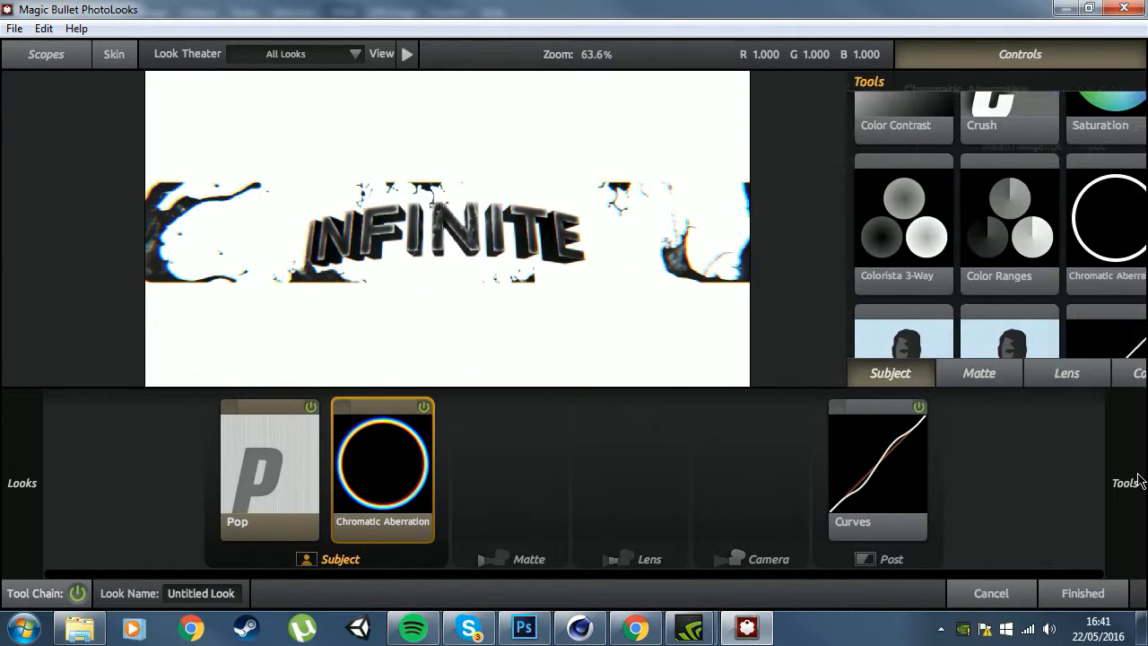
{"action": "left_click", "coordinate": [896, 377]}
{"action": "left_click_drag", "start_coordinate": [1064, 148], "coordinate": [605, 489]}
{"action": "scroll", "coordinate": [391, 369], "scroll_direction": "down", "scroll_amount": 2}
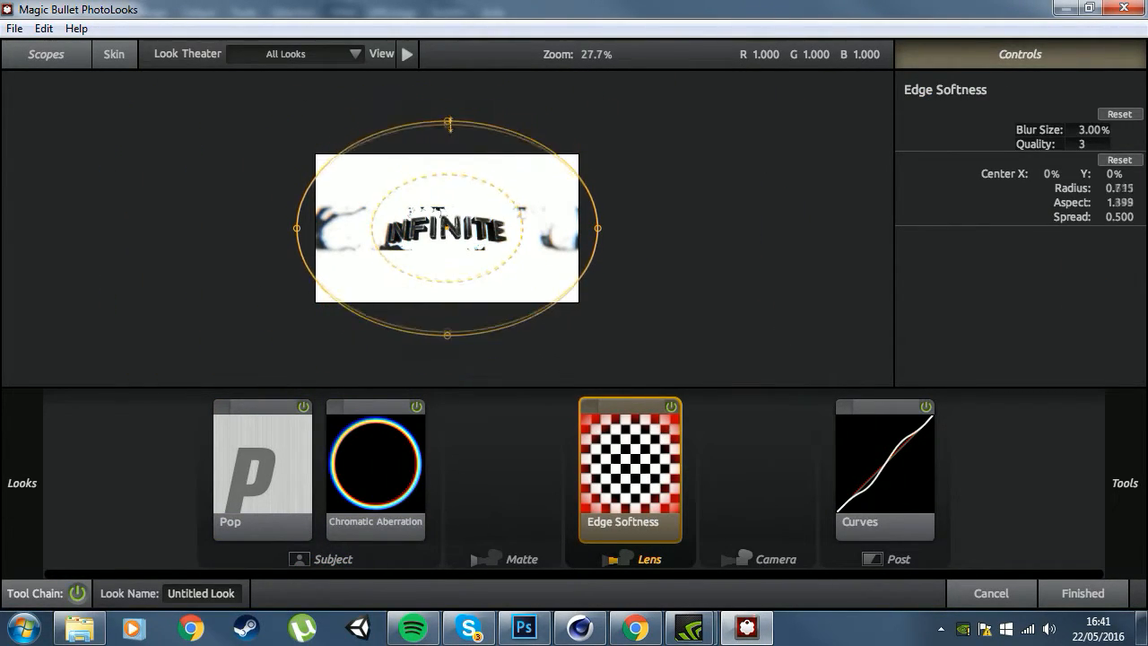
{"action": "left_click_drag", "start_coordinate": [449, 122], "coordinate": [450, 146]}
{"action": "scroll", "coordinate": [648, 232], "scroll_direction": "up", "scroll_amount": 2}
{"action": "left_click_drag", "start_coordinate": [787, 229], "coordinate": [829, 236]}
{"action": "left_click_drag", "start_coordinate": [1096, 127], "coordinate": [1067, 127]}
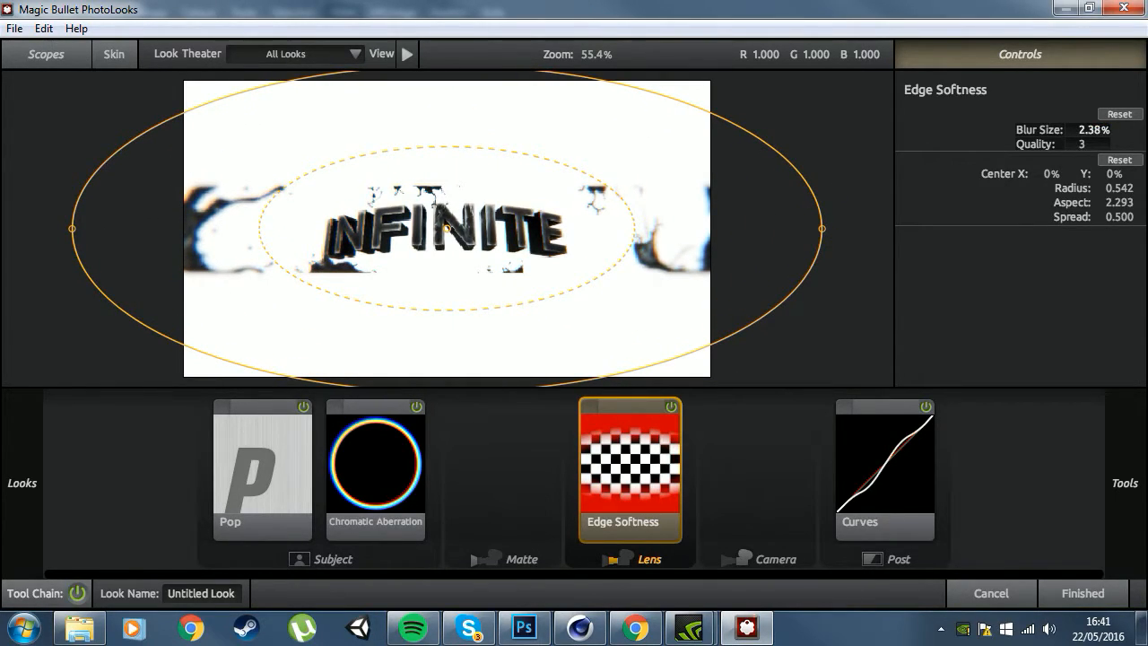
Add Haze/Flare before Edge Softness in the Lens stage, with a neutral white tint color and Spillage at 15%.
{"action": "mouse_move", "coordinate": [1120, 440]}
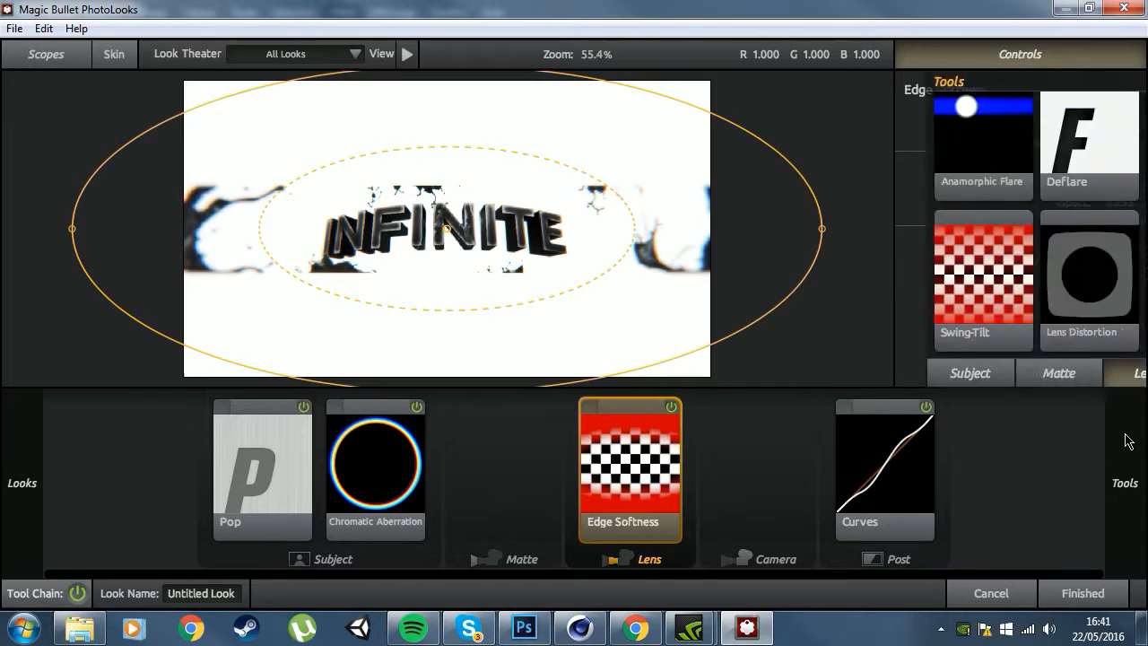
{"action": "left_click_drag", "start_coordinate": [984, 291], "coordinate": [606, 454]}
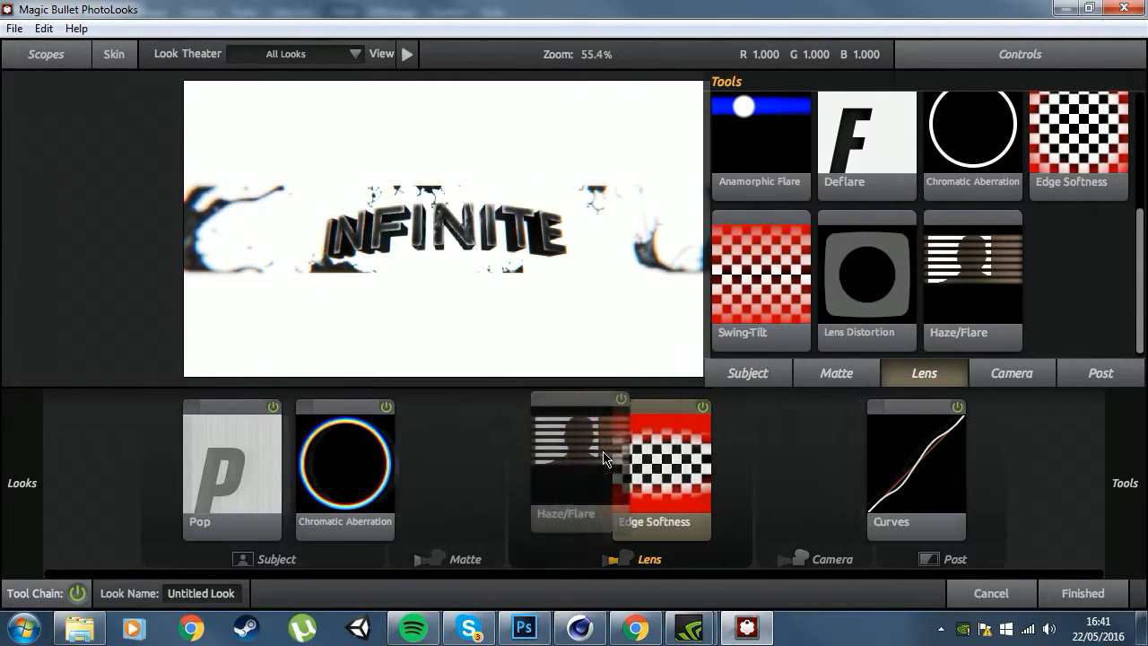
{"action": "left_click_drag", "start_coordinate": [978, 308], "coordinate": [1002, 332]}
{"action": "left_click", "coordinate": [1072, 131]}
{"action": "key", "text": "Return"}
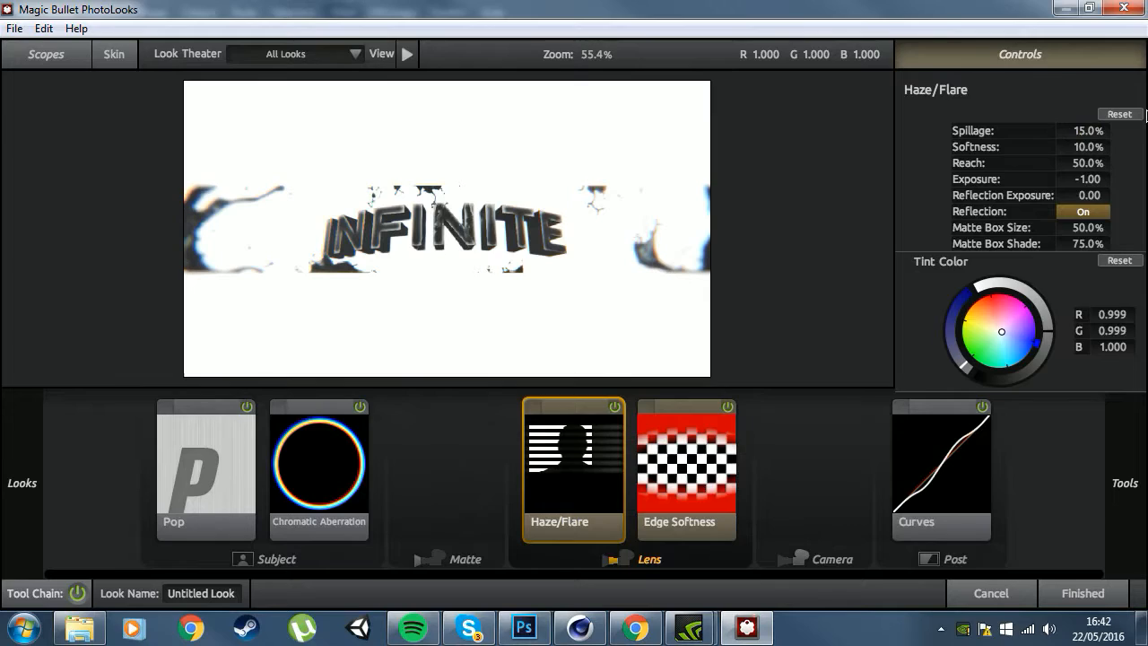
Set the Haze/Flare Softness to 17% and Reach to 10%, and compare the image with and without the effect.
{"action": "left_click", "coordinate": [1079, 146]}
{"action": "type", "text": "17"}
{"action": "key", "text": "Return"}
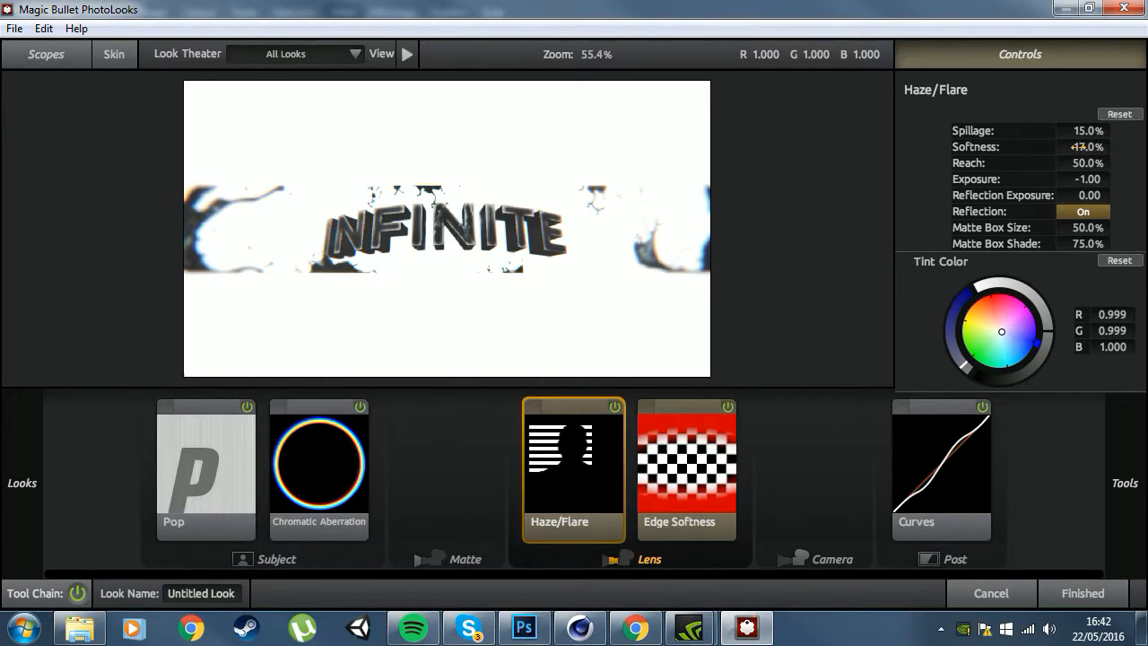
{"action": "left_click", "coordinate": [1084, 163]}
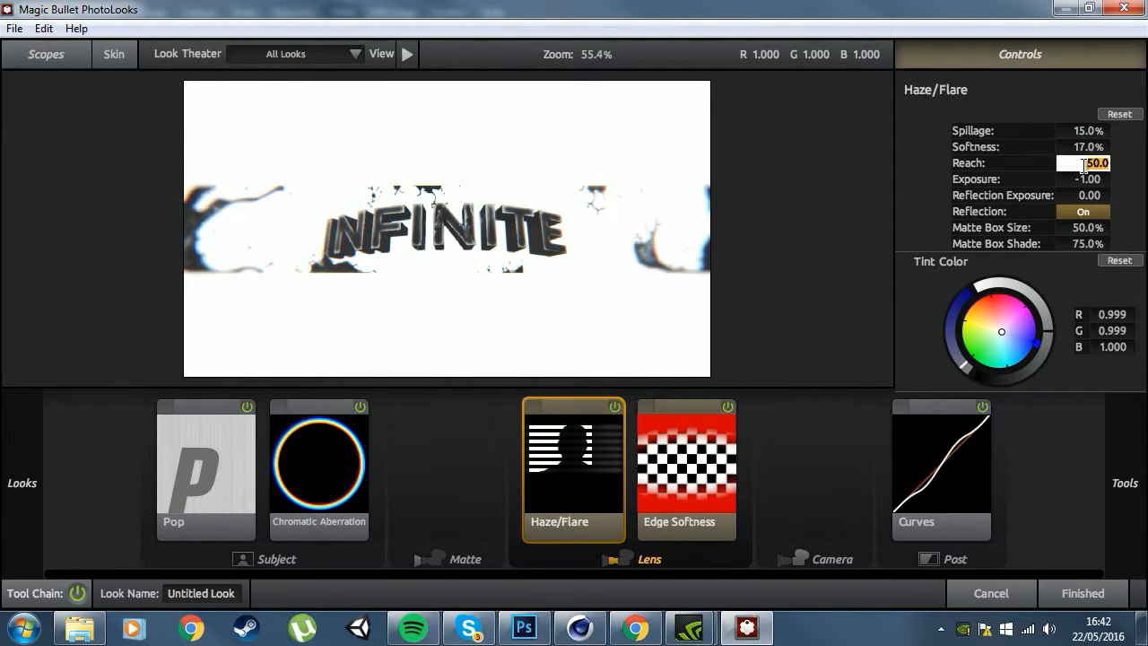
{"action": "key", "text": "Return"}
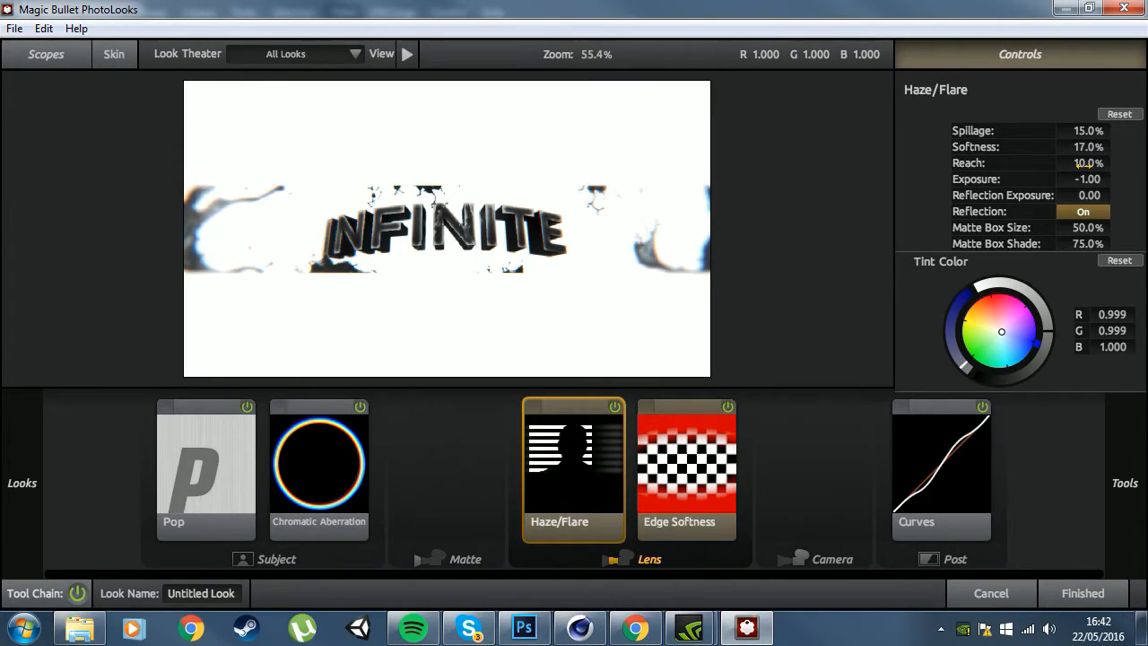
{"action": "left_click", "coordinate": [615, 412]}
{"action": "left_click", "coordinate": [614, 412]}
{"action": "left_click", "coordinate": [618, 410]}
{"action": "left_click", "coordinate": [617, 412]}
Add Lens Distortion after Edge Softness in the Lens stage and set its distortion to -15.
{"action": "mouse_move", "coordinate": [1135, 516]}
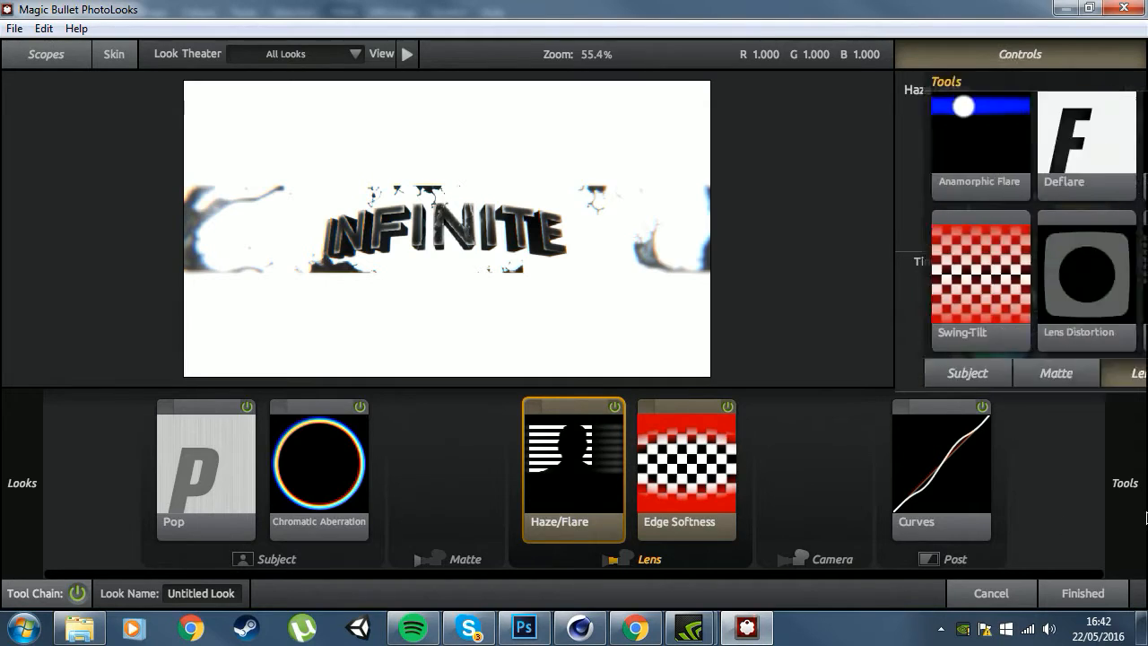
{"action": "left_click_drag", "start_coordinate": [872, 298], "coordinate": [700, 492]}
{"action": "mouse_move", "coordinate": [1086, 131]}
{"action": "left_mouse_down"}
{"action": "mouse_move", "coordinate": [1036, 130]}
{"action": "mouse_move", "coordinate": [1088, 130]}
{"action": "mouse_move", "coordinate": [1065, 130]}
{"action": "left_mouse_up"}
{"action": "left_click", "coordinate": [1079, 131]}
{"action": "type", "text": "-15"}
{"action": "key", "text": "Return"}
Add a Vignette after Lens Distortion and reshape it into a wide ellipse with radius 0.655 and aspect 2.228.
{"action": "mouse_move", "coordinate": [1128, 250]}
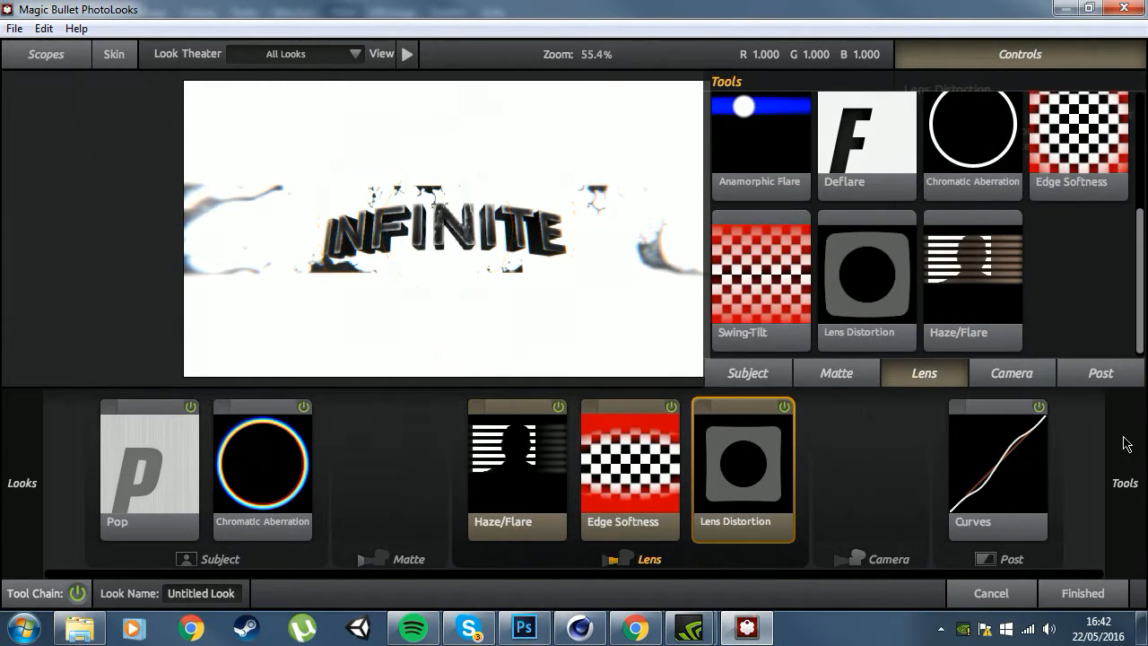
{"action": "scroll", "coordinate": [949, 350], "scroll_direction": "up", "scroll_amount": 4}
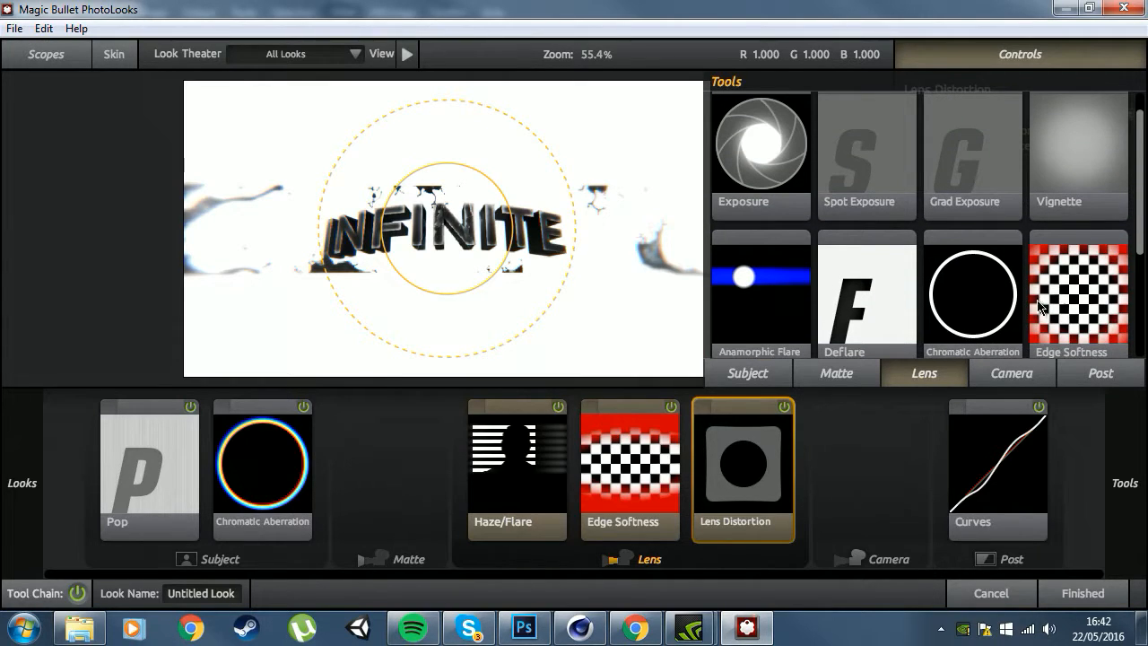
{"action": "left_click_drag", "start_coordinate": [1056, 139], "coordinate": [789, 473]}
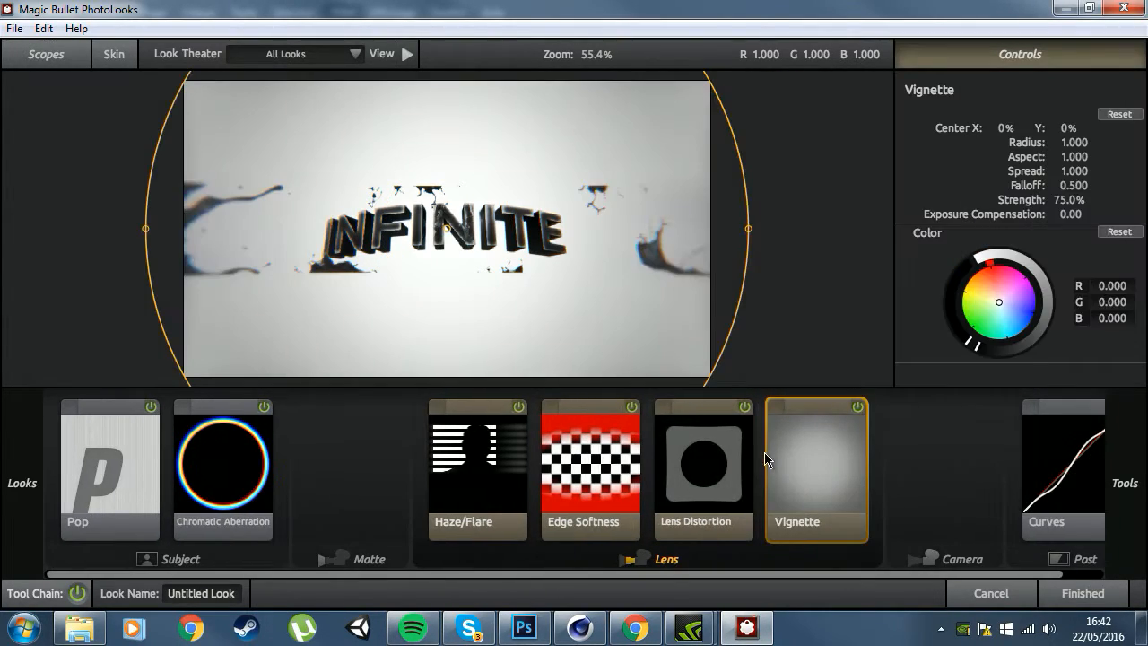
{"action": "scroll", "coordinate": [770, 267], "scroll_direction": "down", "scroll_amount": 3}
{"action": "left_click_drag", "start_coordinate": [646, 228], "coordinate": [737, 241]}
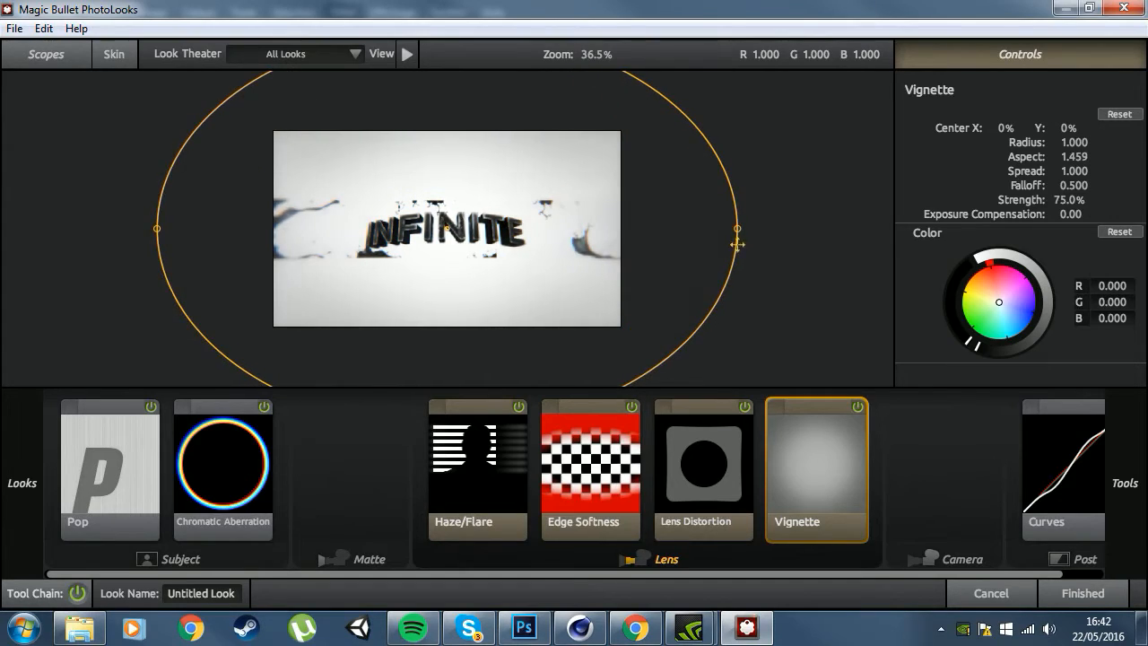
{"action": "scroll", "coordinate": [592, 212], "scroll_direction": "down", "scroll_amount": 4}
{"action": "left_click_drag", "start_coordinate": [448, 115], "coordinate": [447, 154]}
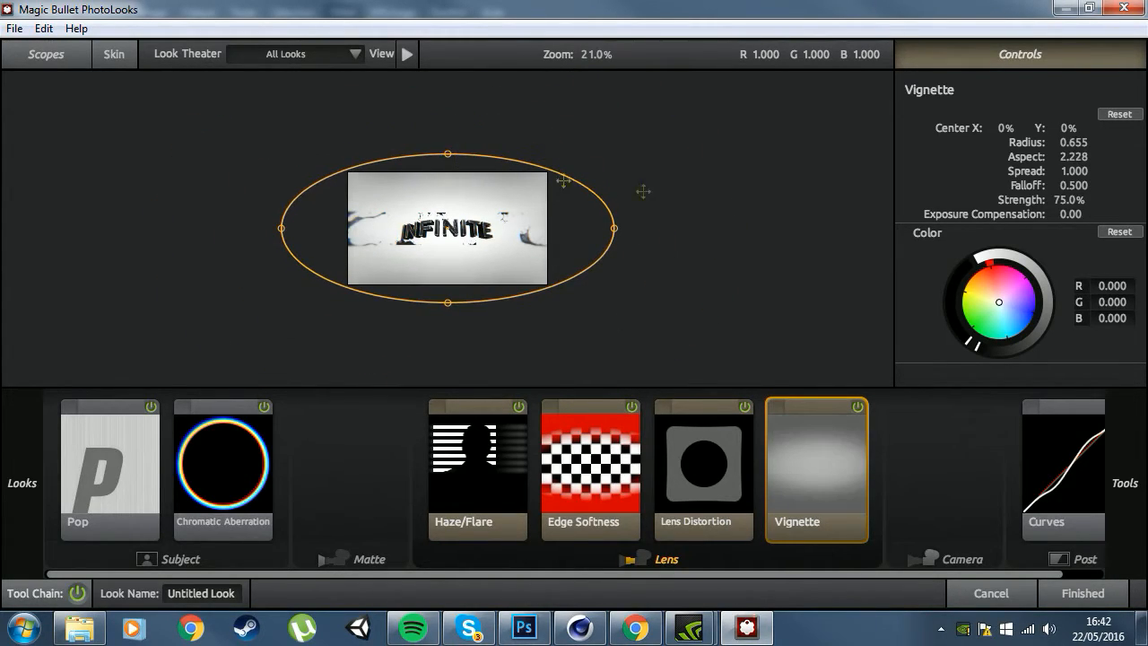
Enlarge the Vignette radius to 0.761 and compare the image with and without the effect.
{"action": "left_click_drag", "start_coordinate": [1070, 143], "coordinate": [1102, 143]}
{"action": "scroll", "coordinate": [508, 237], "scroll_direction": "up", "scroll_amount": 6}
{"action": "left_click", "coordinate": [857, 407]}
{"action": "left_click", "coordinate": [857, 407]}
{"action": "left_click", "coordinate": [858, 407]}
{"action": "left_click", "coordinate": [858, 407]}
{"action": "left_click_drag", "start_coordinate": [1082, 147], "coordinate": [1070, 148]}
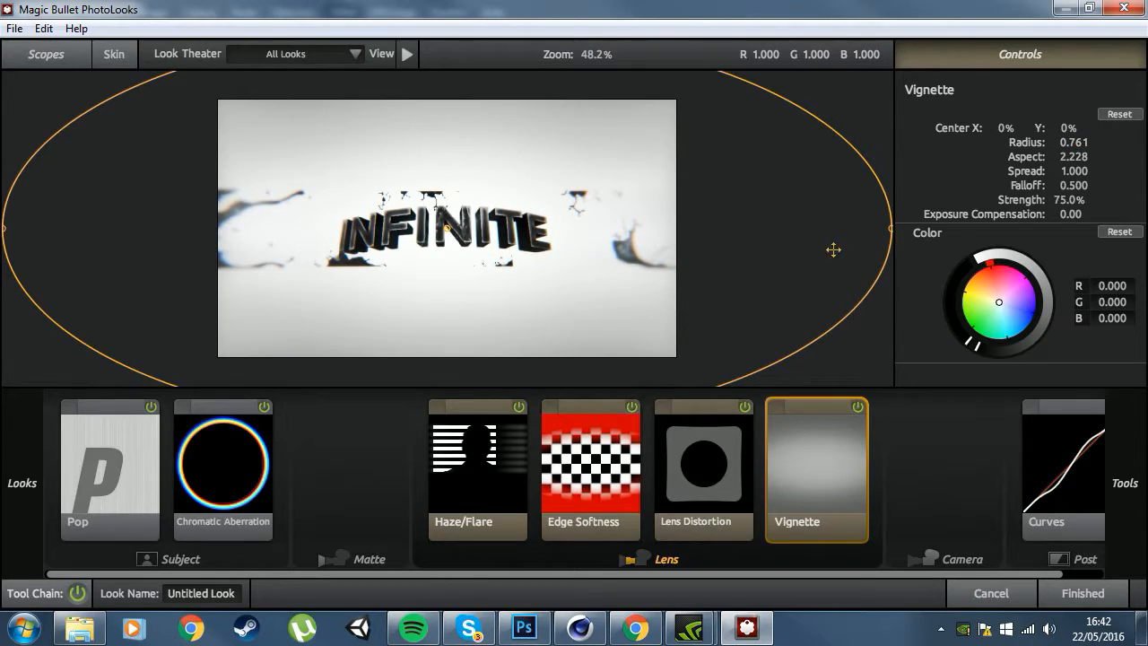
Add an Anamorphic Flare after Vignette in the Lens stage and change its color to neutral white.
{"action": "mouse_move", "coordinate": [1144, 465]}
{"action": "left_click_drag", "start_coordinate": [777, 294], "coordinate": [893, 466]}
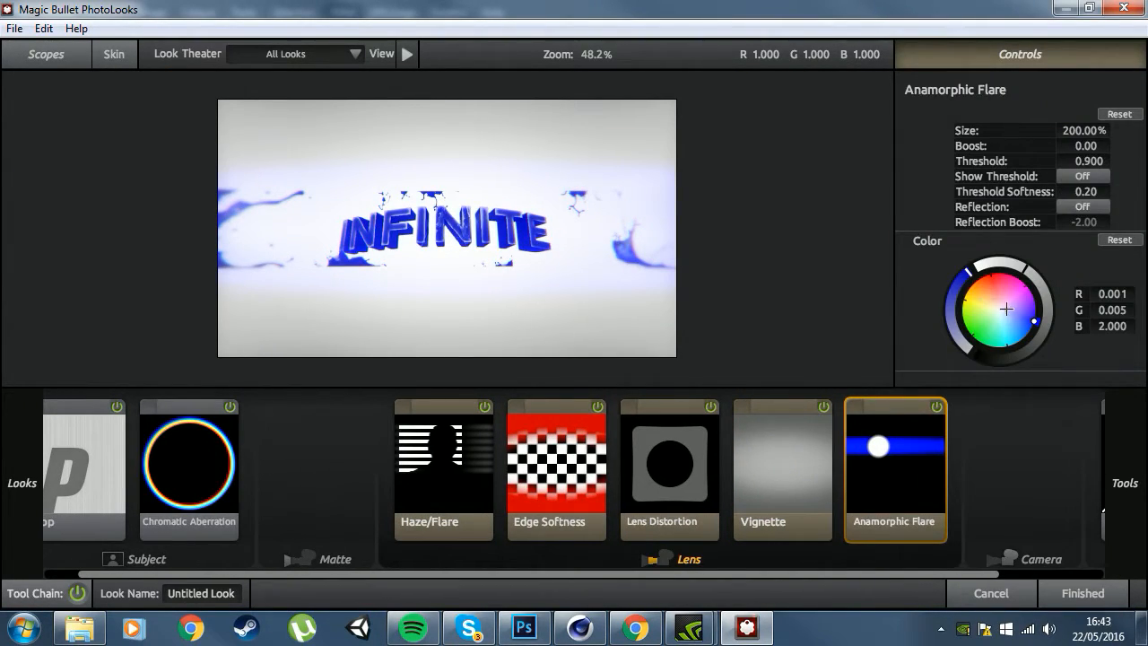
{"action": "left_click", "coordinate": [996, 310]}
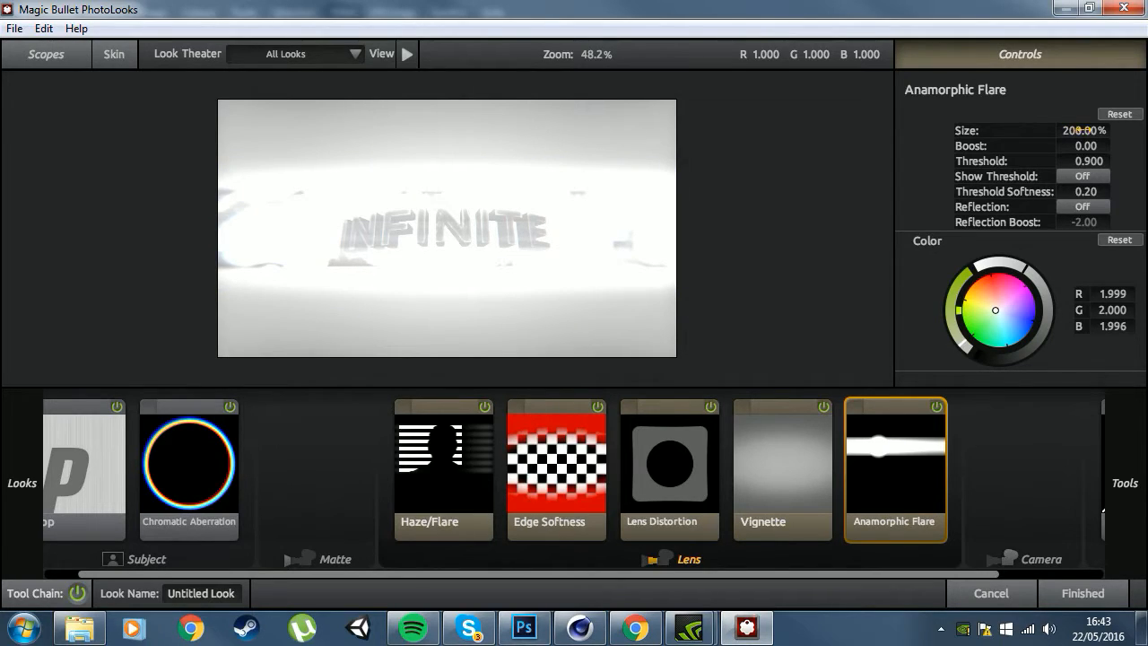
Set the Anamorphic Flare Boost to -4 and Size to 217.82%, and compare the image with and without the flare.
{"action": "left_click_drag", "start_coordinate": [1087, 145], "coordinate": [1041, 145]}
{"action": "left_click", "coordinate": [1085, 145]}
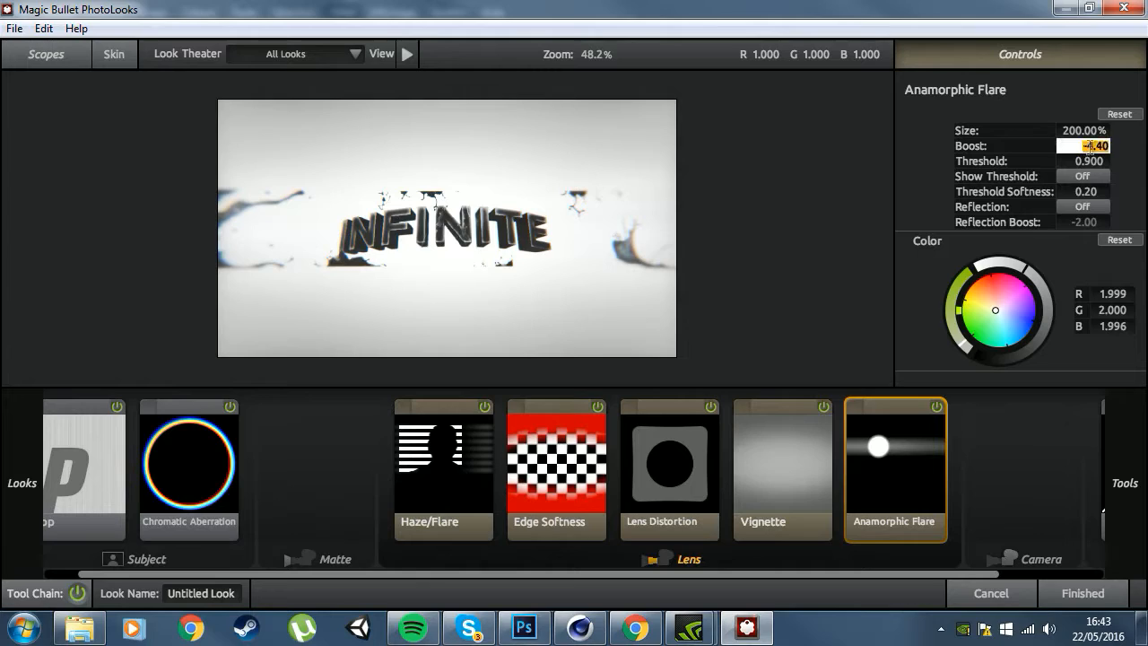
{"action": "type", "text": "-4"}
{"action": "key", "text": "Return"}
{"action": "mouse_move", "coordinate": [1085, 129]}
{"action": "left_mouse_down"}
{"action": "mouse_move", "coordinate": [1070, 130]}
{"action": "mouse_move", "coordinate": [1096, 130]}
{"action": "mouse_move", "coordinate": [1084, 130]}
{"action": "left_mouse_up"}
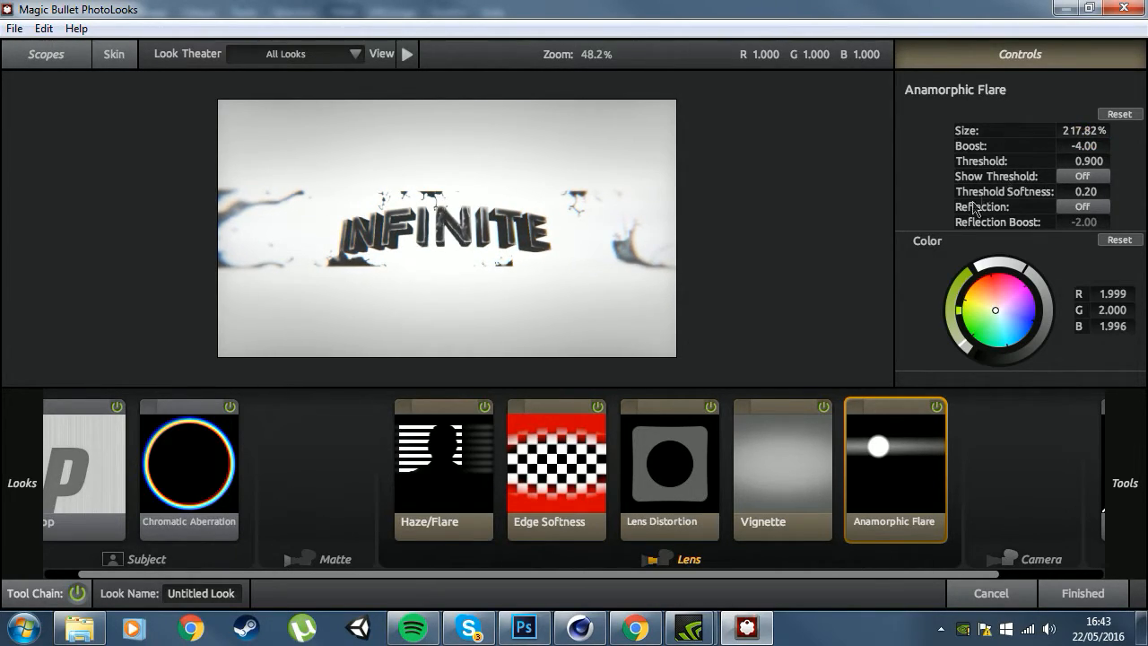
{"action": "left_click", "coordinate": [936, 407]}
{"action": "left_click", "coordinate": [941, 410]}
{"action": "left_click", "coordinate": [941, 409]}
{"action": "left_click", "coordinate": [941, 409]}
{"action": "left_click", "coordinate": [938, 409]}
{"action": "left_click", "coordinate": [938, 409]}
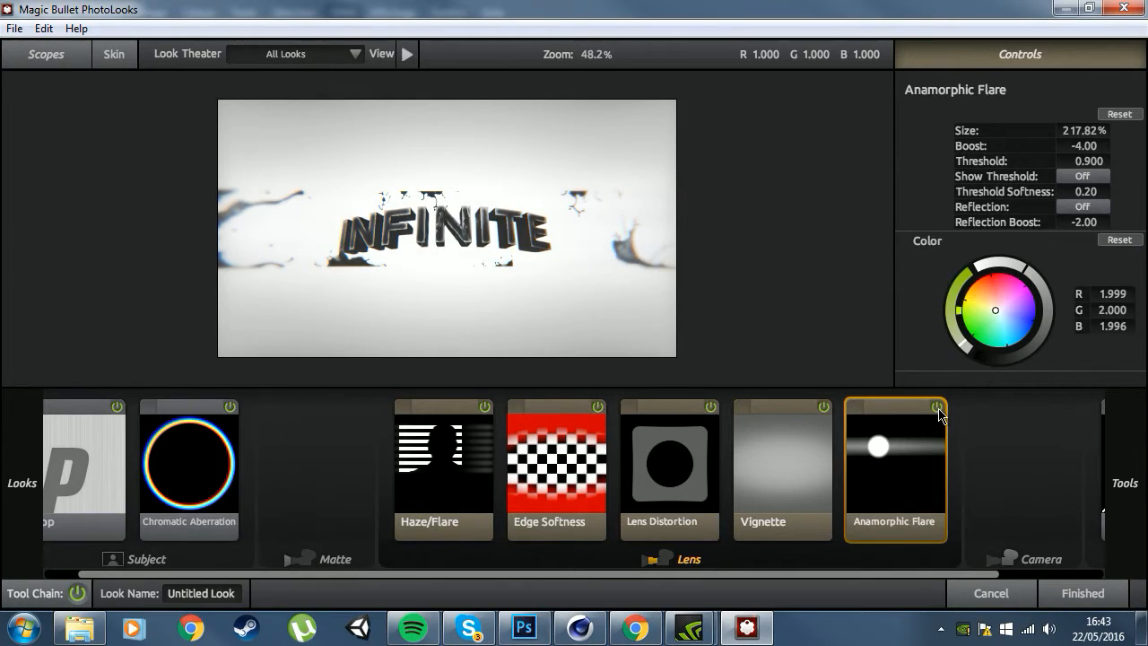
Center the Anamorphic Flare color on neutral white, with R, G and B all at 2.000.
{"action": "left_click", "coordinate": [1018, 320]}
{"action": "mouse_move", "coordinate": [1017, 319]}
{"action": "left_mouse_down"}
{"action": "mouse_move", "coordinate": [1030, 319]}
{"action": "mouse_move", "coordinate": [1000, 310]}
{"action": "left_mouse_up"}
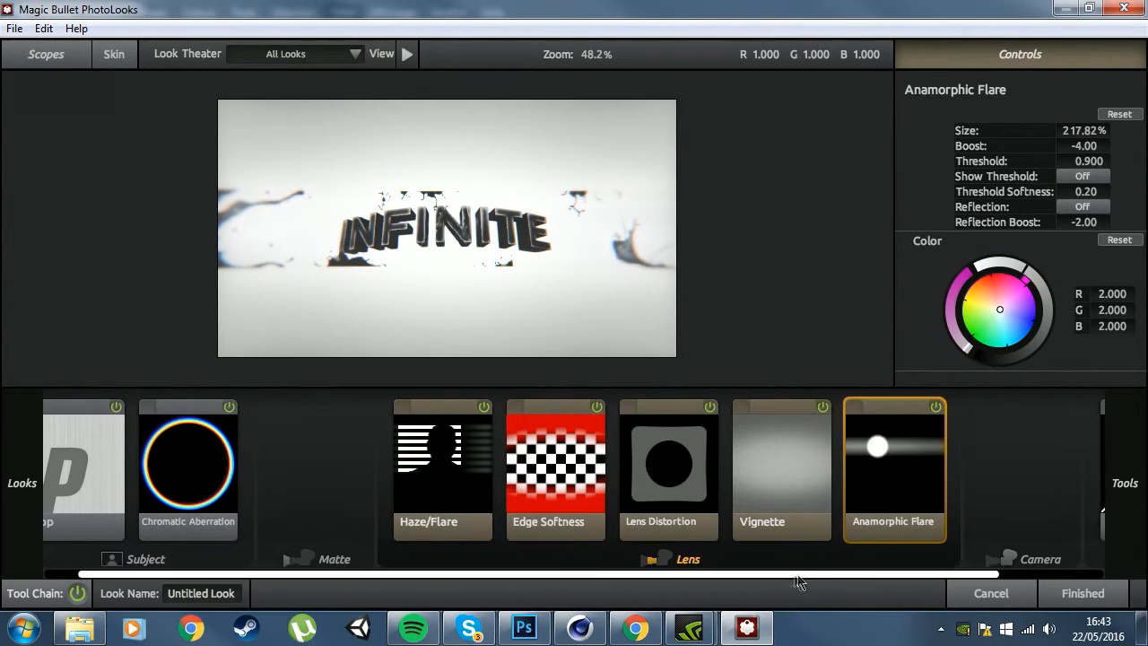
Browse the available Lens, Camera and Post tools, and apply the completed look to the banner in Photoshop.
{"action": "mouse_move", "coordinate": [1128, 469]}
{"action": "scroll", "coordinate": [974, 334], "scroll_direction": "down", "scroll_amount": 3}
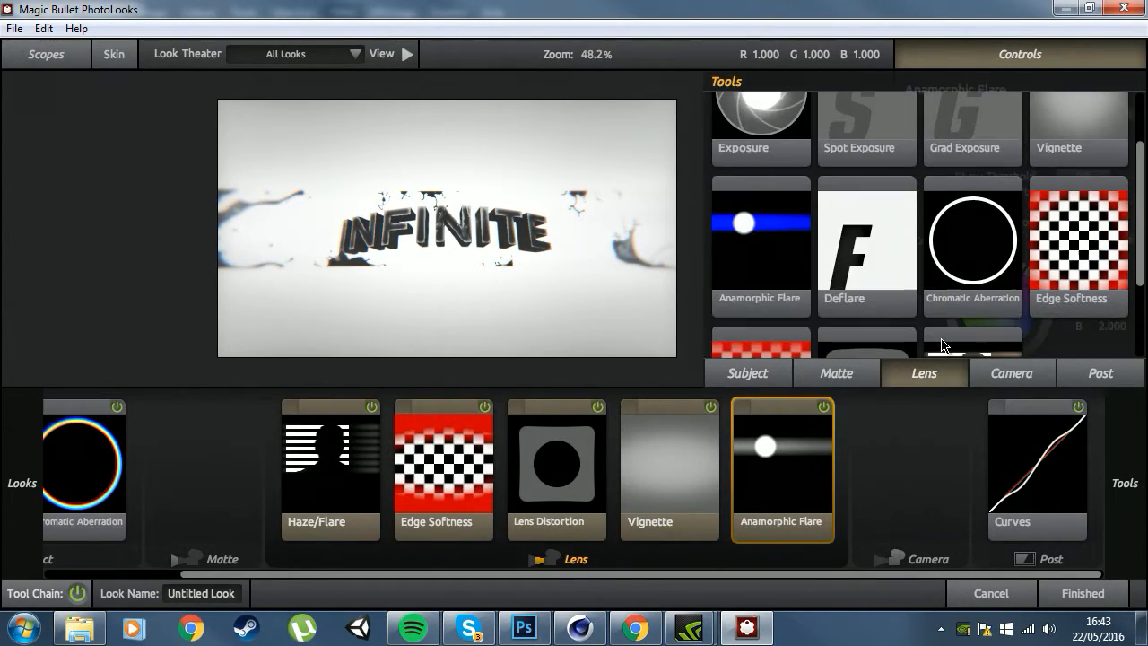
{"action": "scroll", "coordinate": [960, 357], "scroll_direction": "up", "scroll_amount": 5}
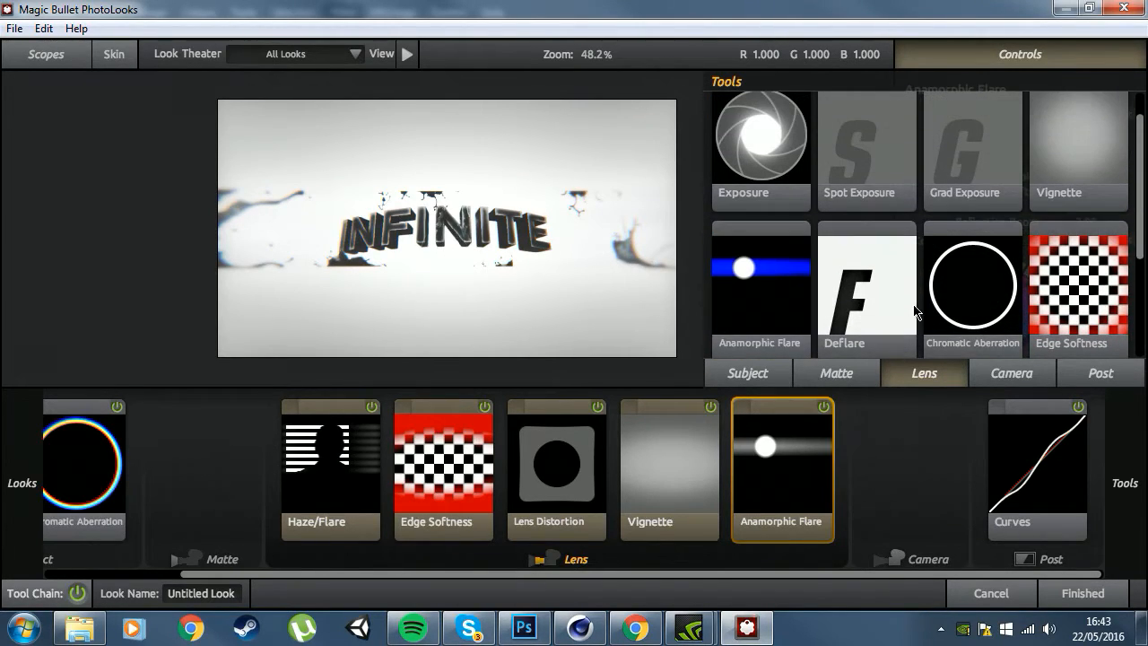
{"action": "left_click", "coordinate": [1005, 381]}
{"action": "scroll", "coordinate": [969, 354], "scroll_direction": "down", "scroll_amount": 3}
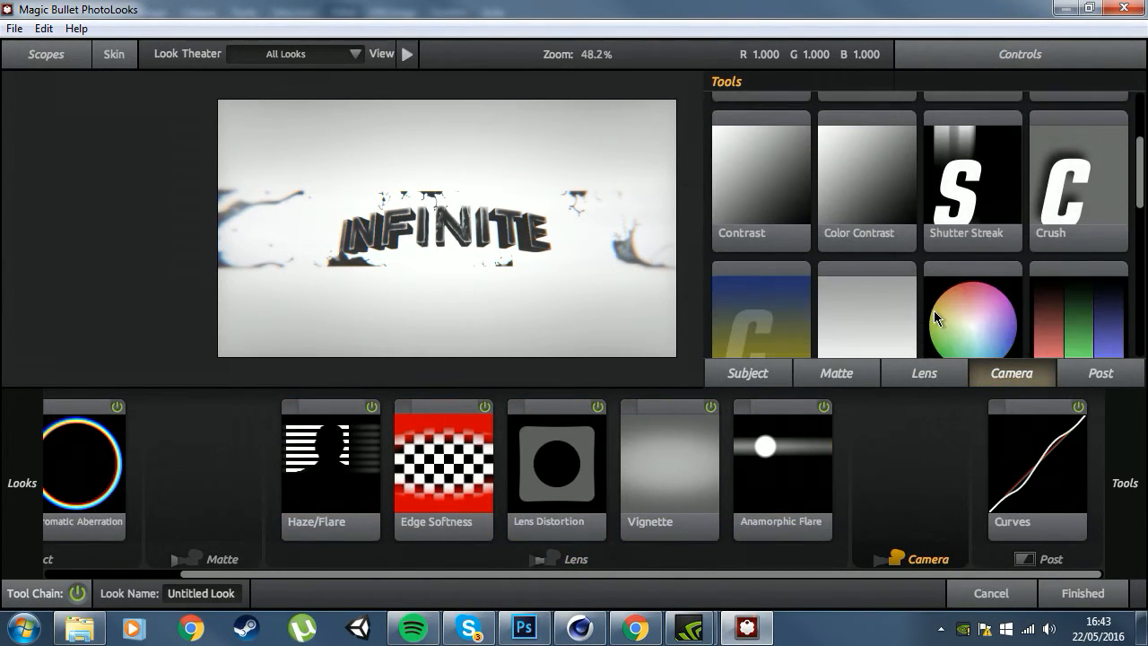
{"action": "scroll", "coordinate": [971, 354], "scroll_direction": "down", "scroll_amount": 3}
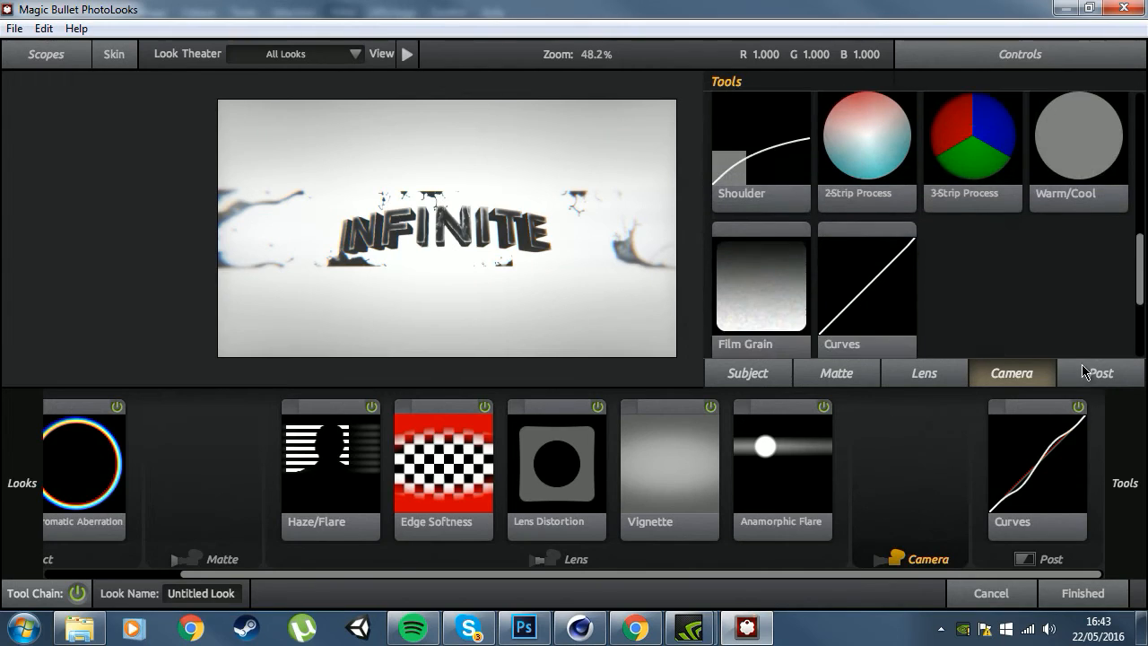
{"action": "left_click", "coordinate": [1099, 384]}
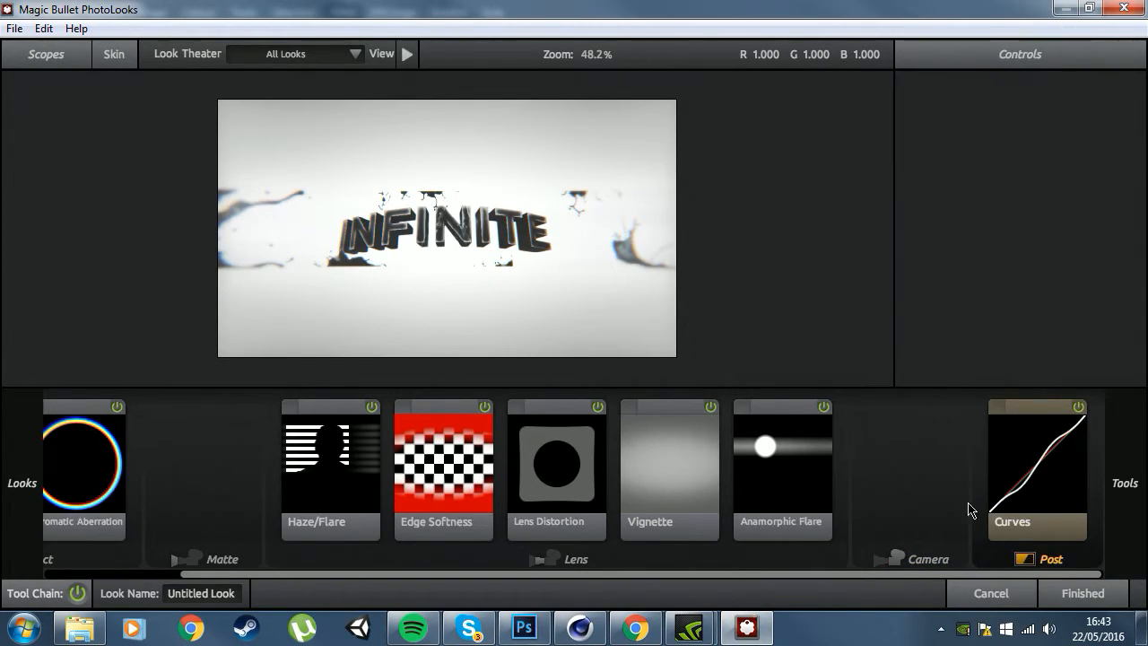
{"action": "left_click", "coordinate": [1083, 593]}
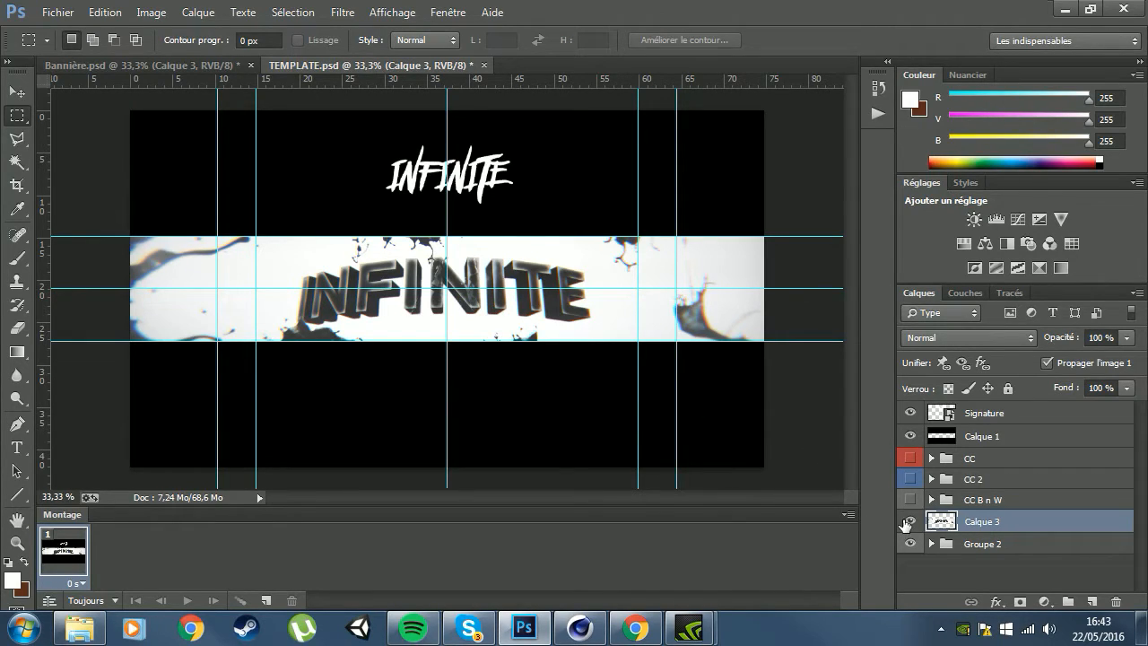
Toggle the visibility of the graded layer Calque 3 repeatedly to compare the banner with and without the look.
{"action": "left_click", "coordinate": [911, 523]}
{"action": "left_click", "coordinate": [911, 523]}
{"action": "left_click", "coordinate": [911, 523]}
{"action": "left_click", "coordinate": [912, 523]}
{"action": "left_click", "coordinate": [912, 523]}
{"action": "left_click", "coordinate": [911, 523]}
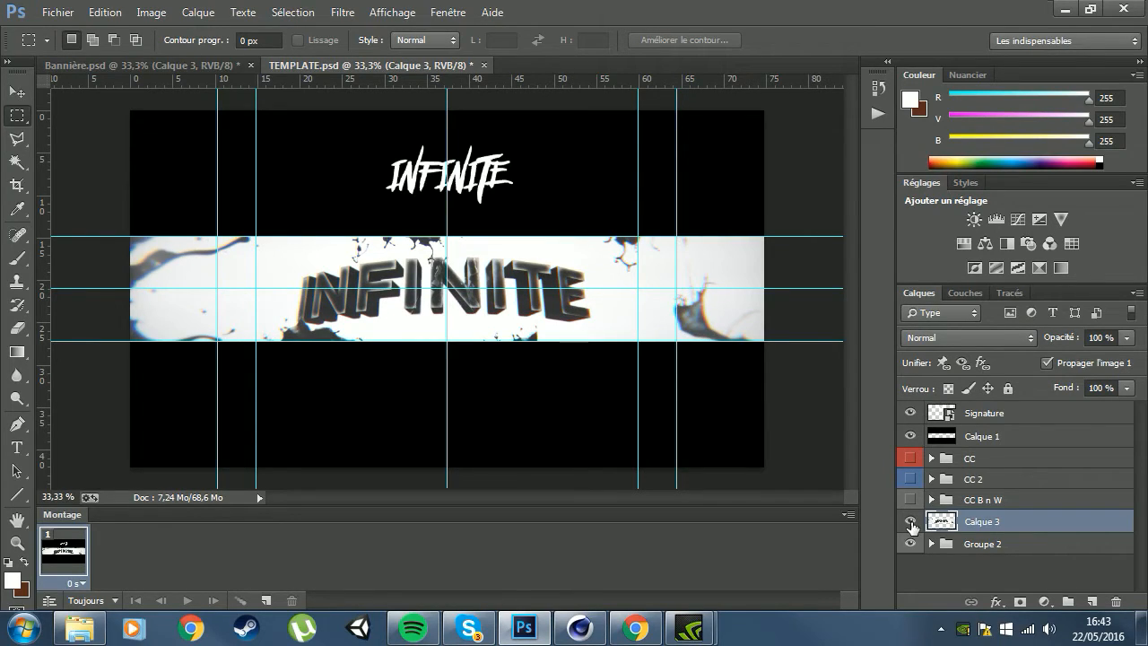